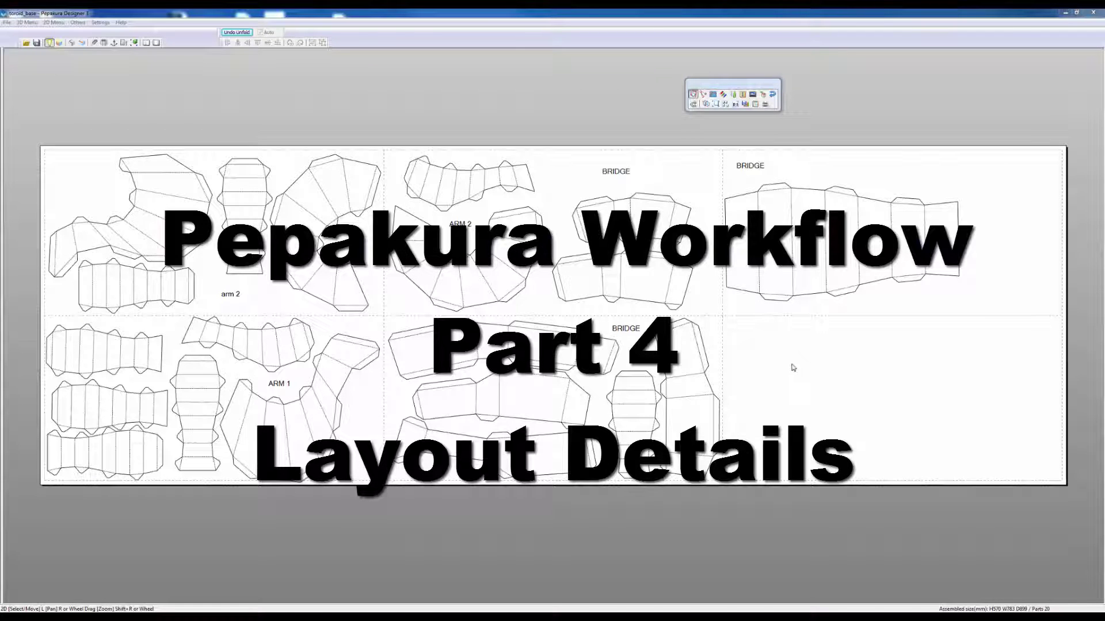
Step: Open the Flap Tool and apply an 18 mm flap height to all flaps
scroll(792, 367, up, 5)
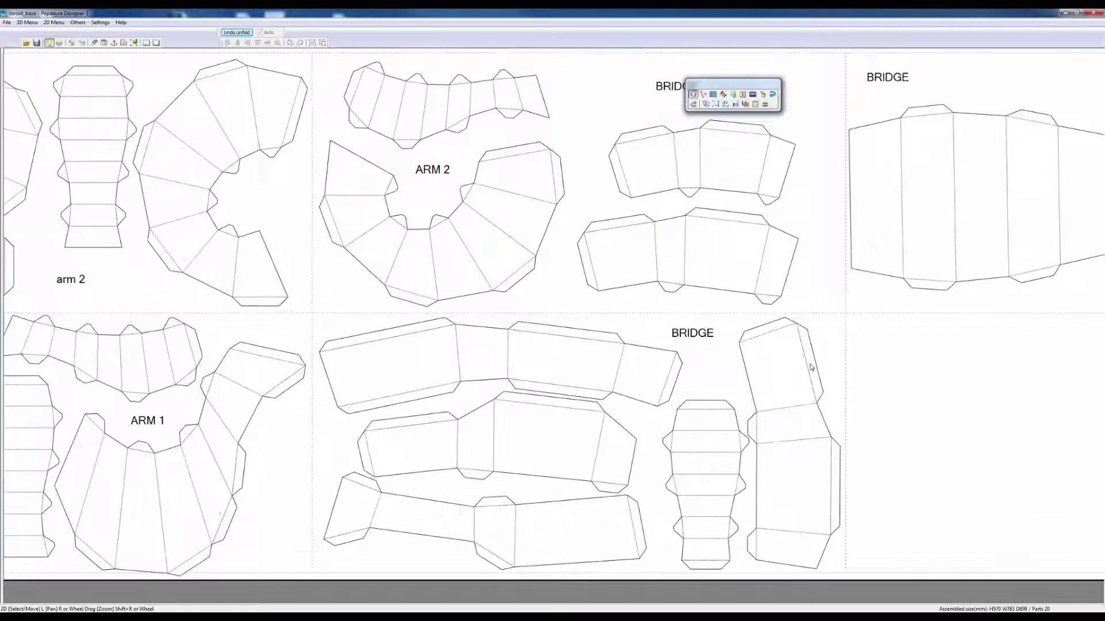
scroll(811, 367, down, 4)
scroll(810, 367, up, 4)
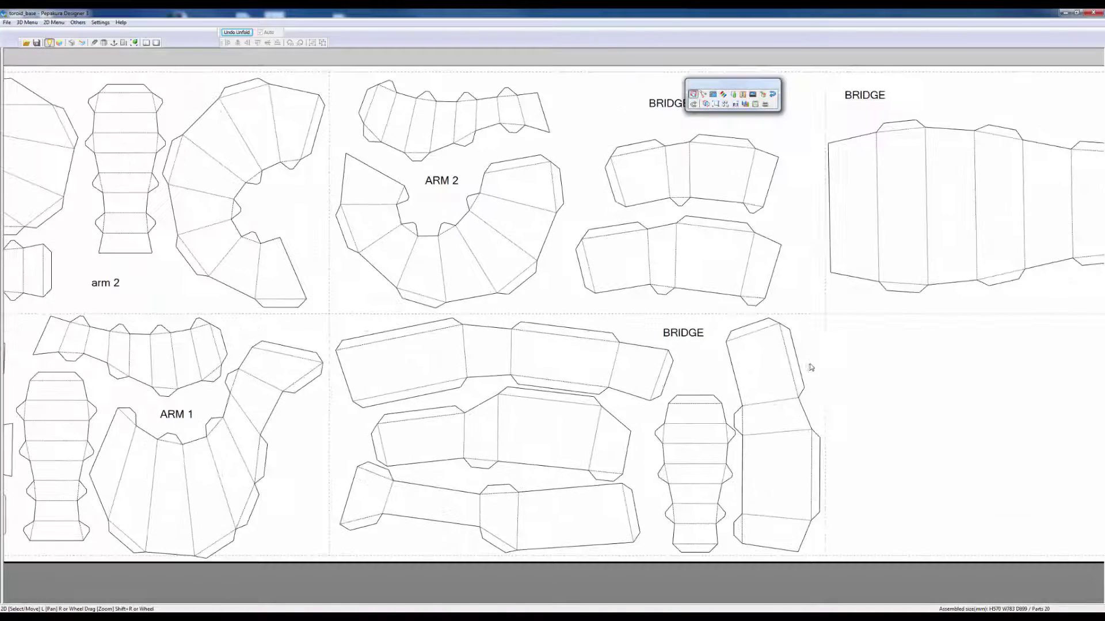
scroll(811, 367, up, 1)
scroll(810, 368, up, 1)
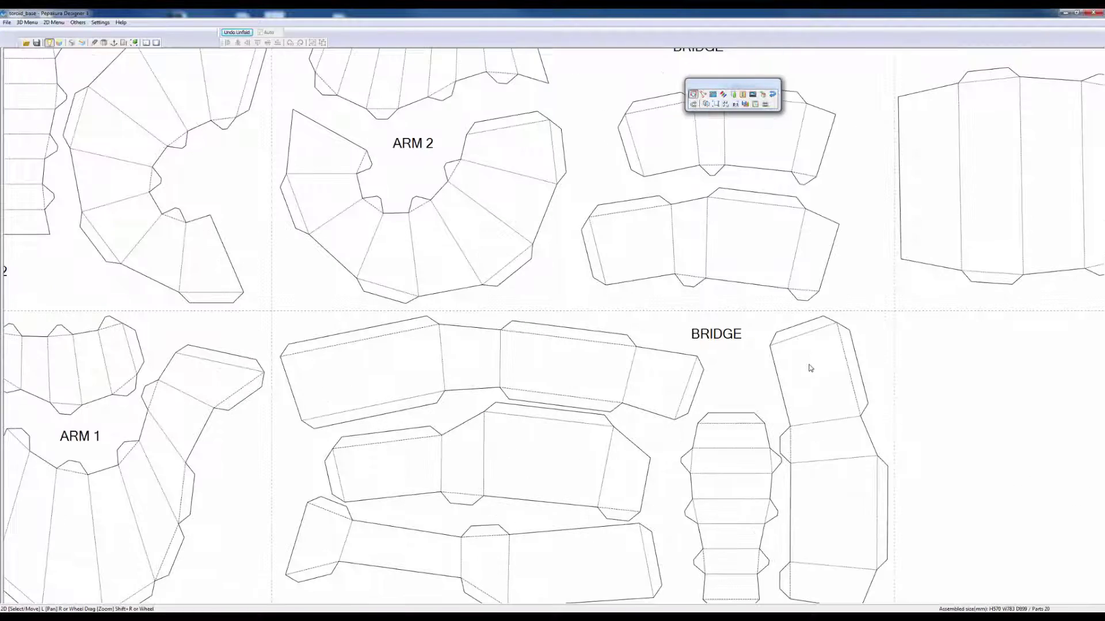
scroll(810, 368, down, 2)
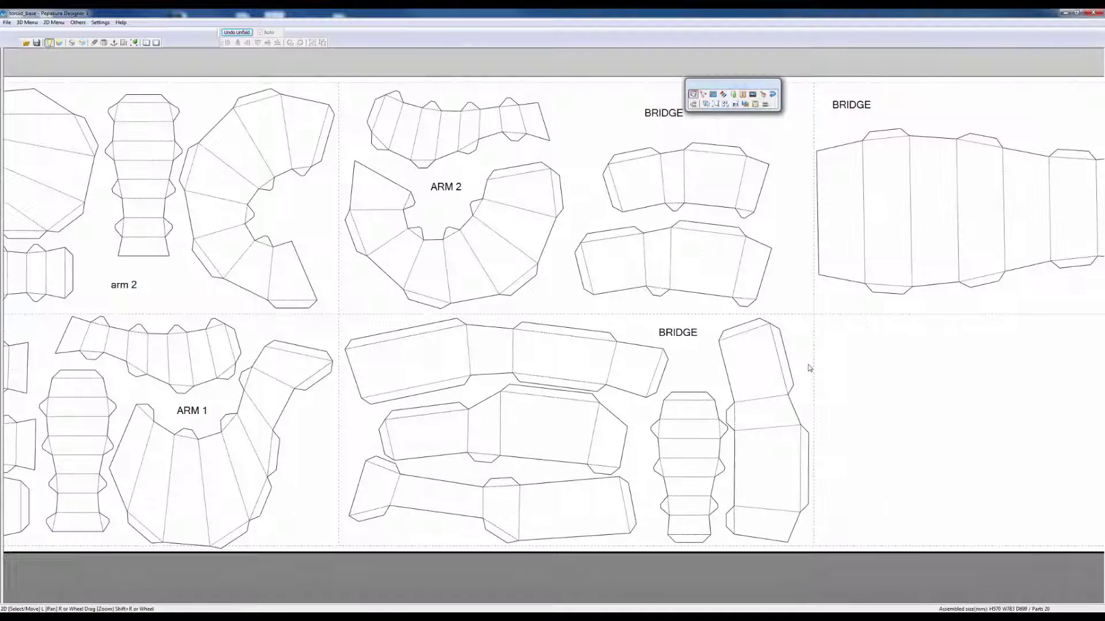
scroll(810, 368, down, 1)
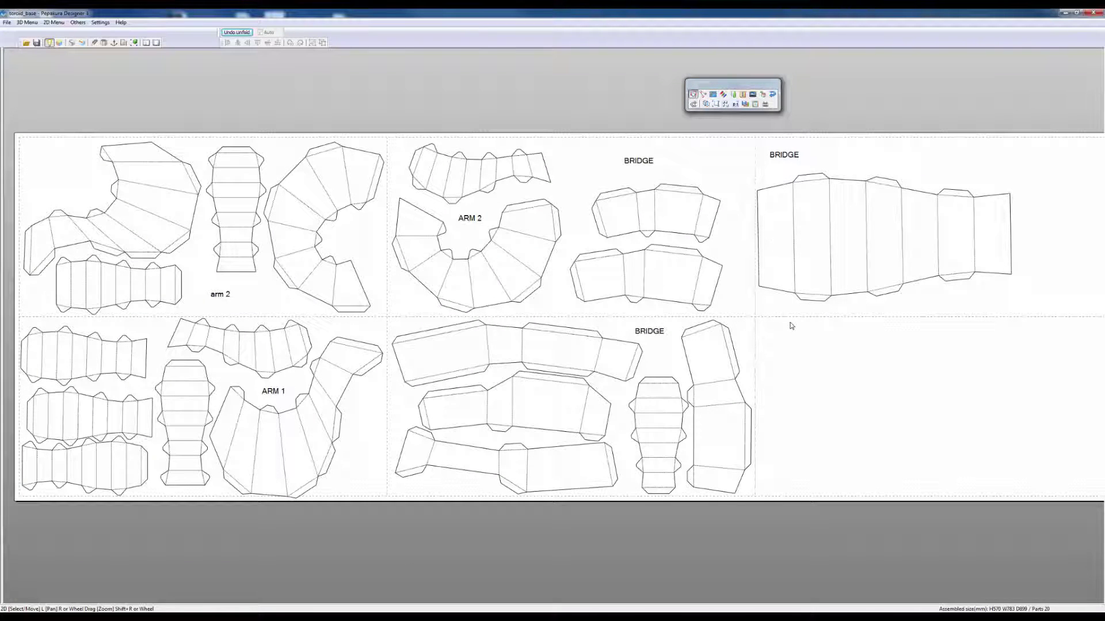
scroll(791, 325, down, 2)
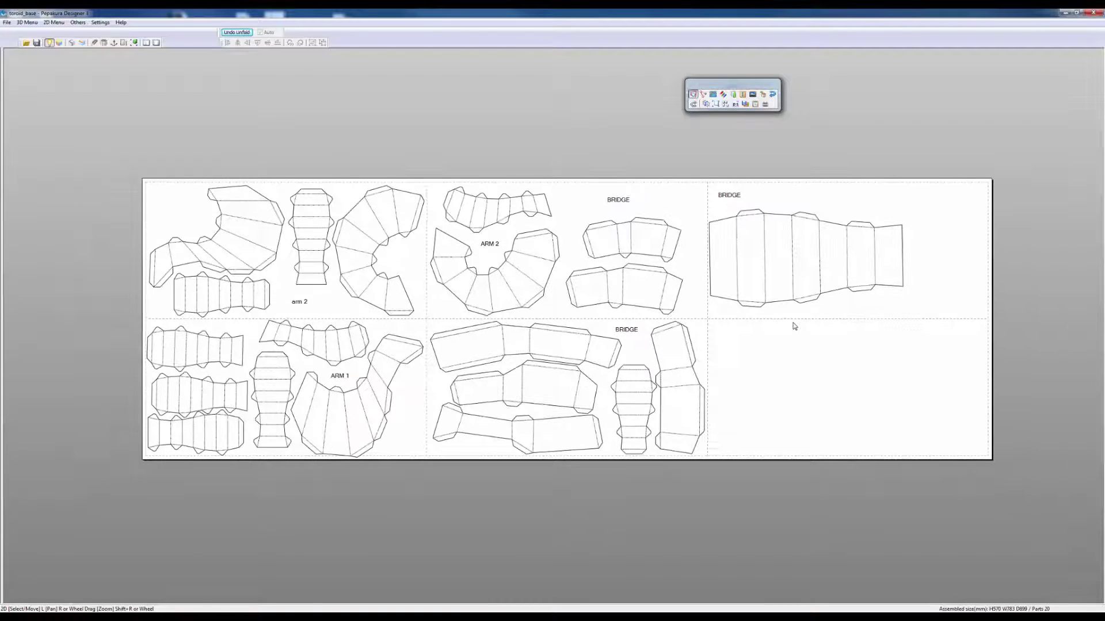
scroll(799, 322, up, 2)
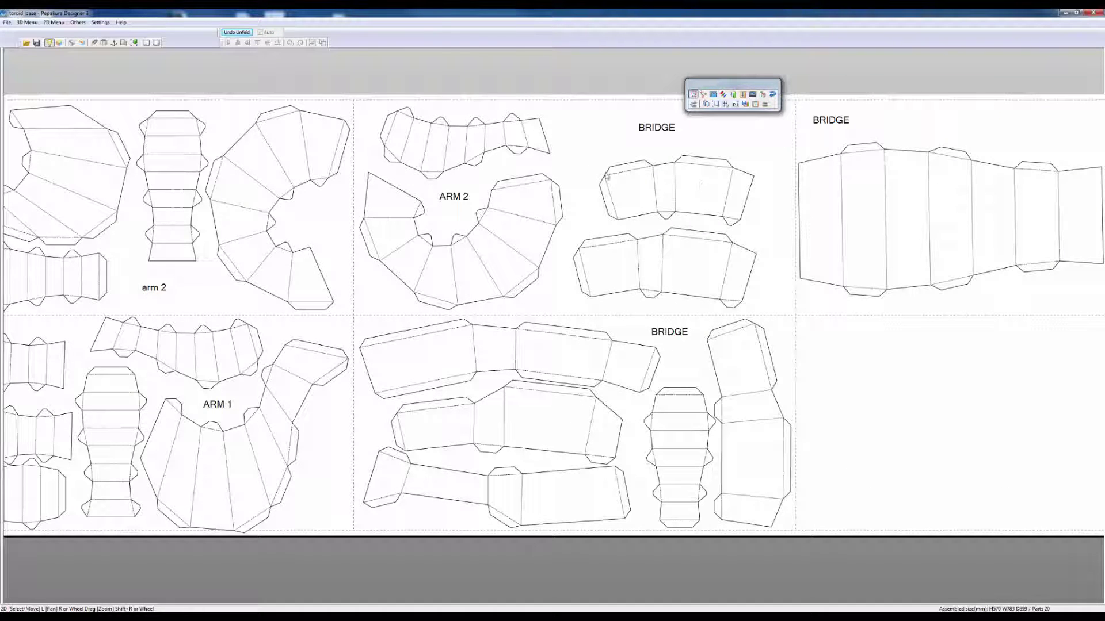
scroll(599, 174, up, 1)
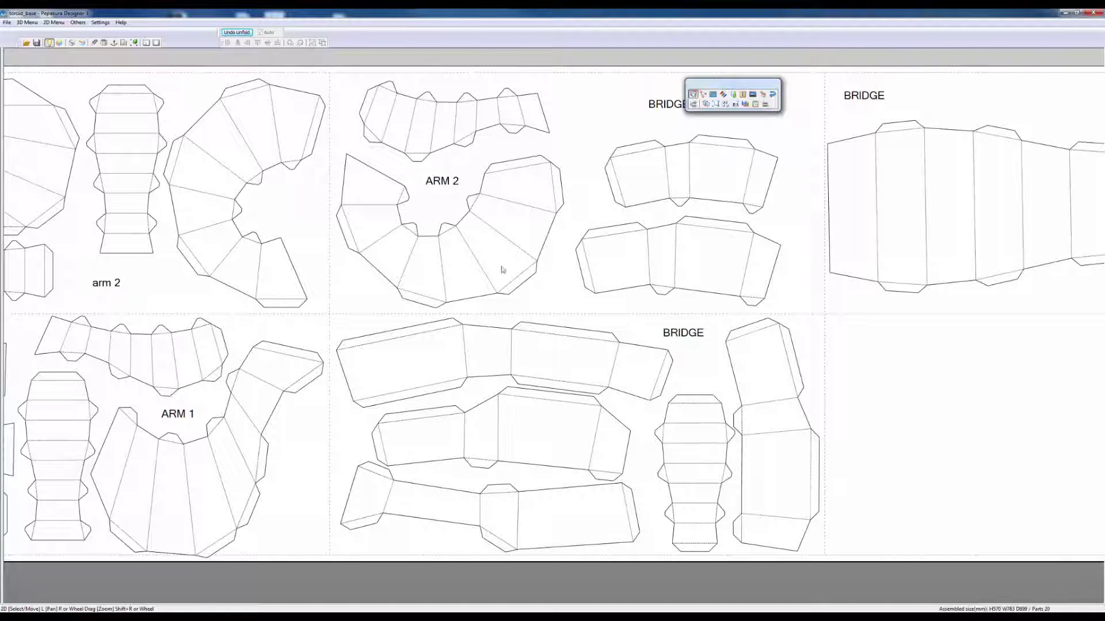
scroll(602, 267, down, 4)
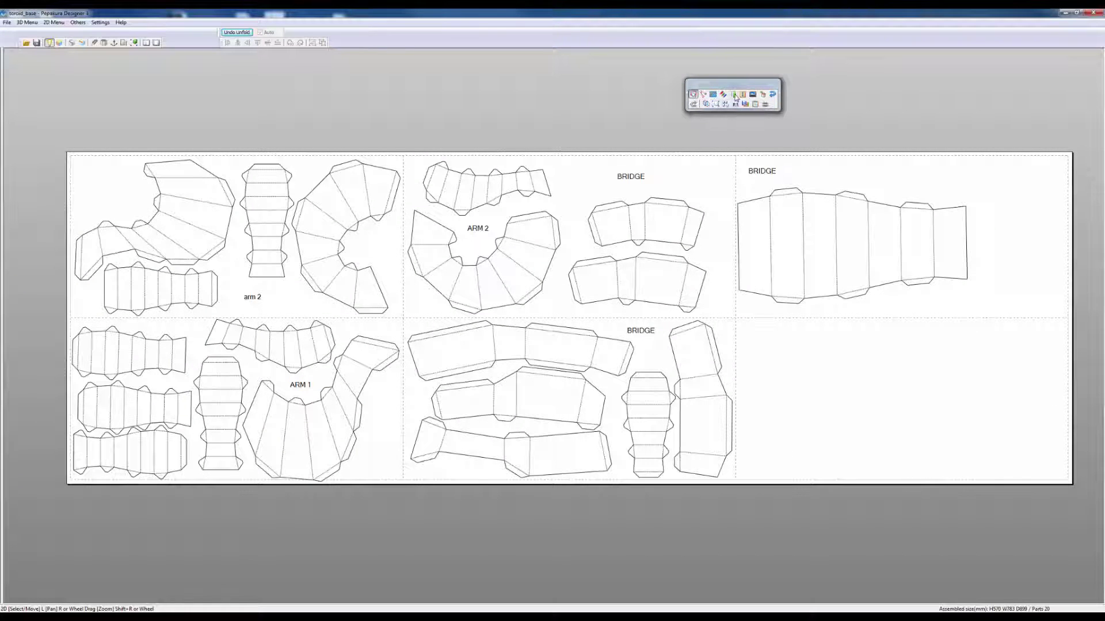
click(734, 95)
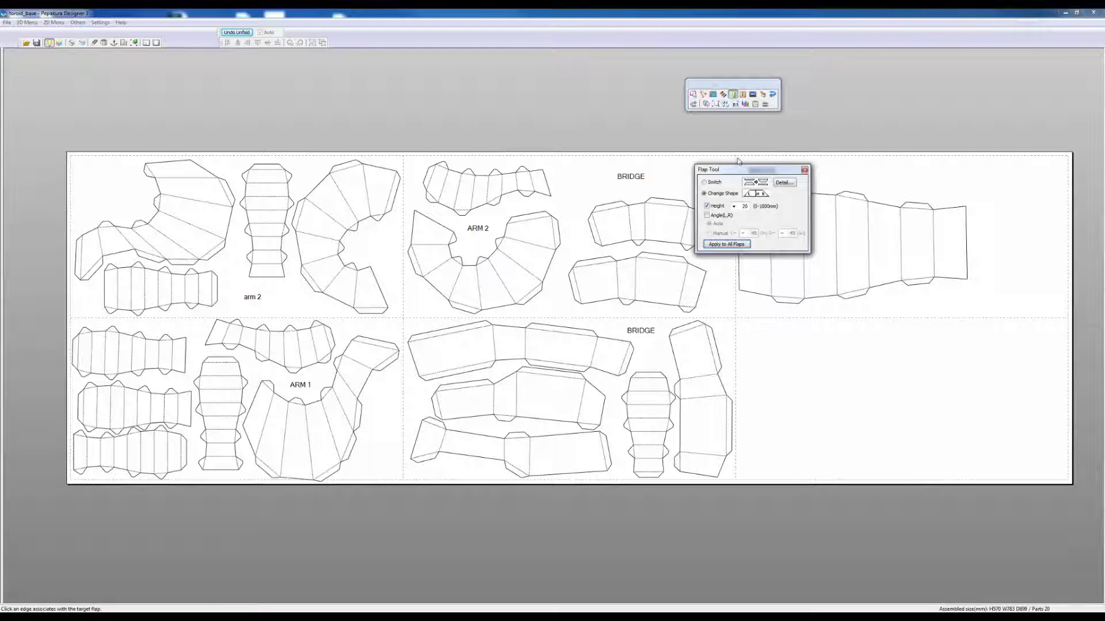
double_click(744, 205)
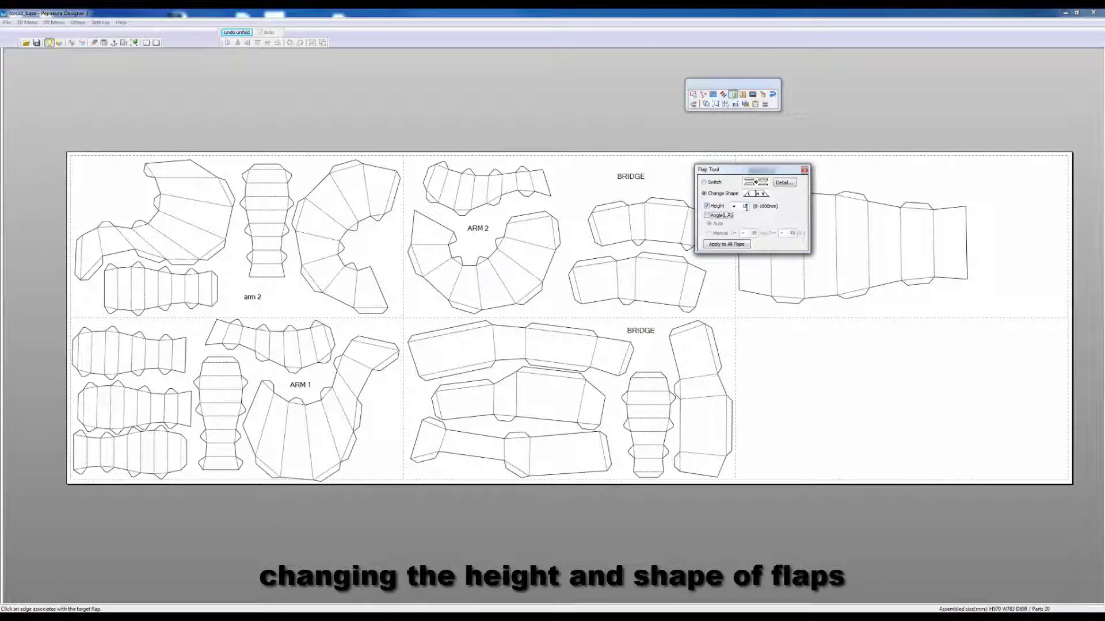
text(18)
click(726, 244)
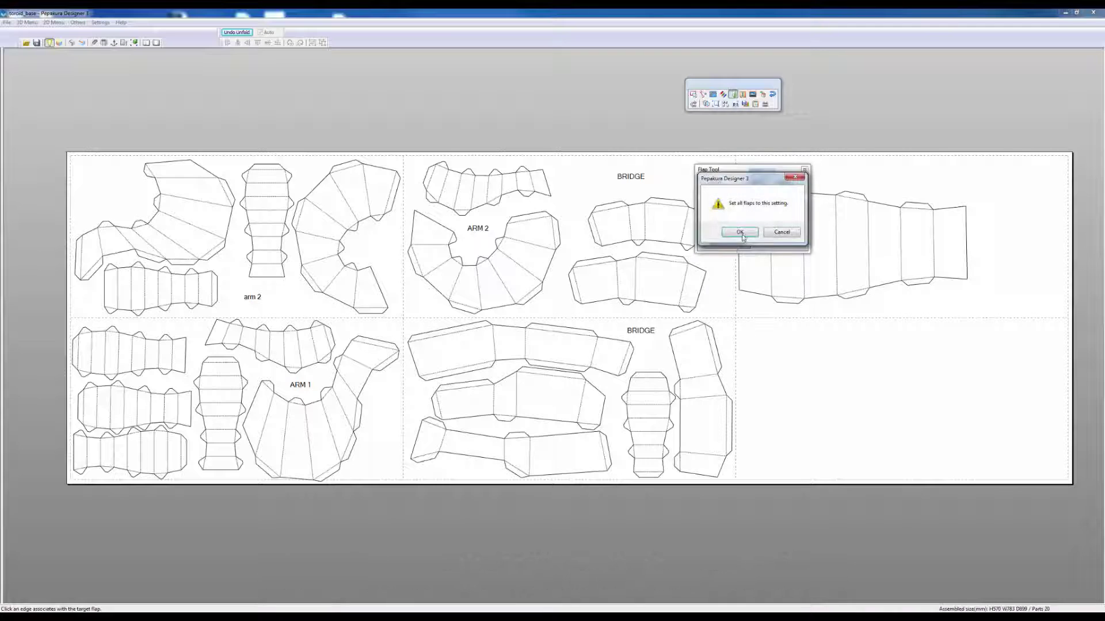
click(740, 232)
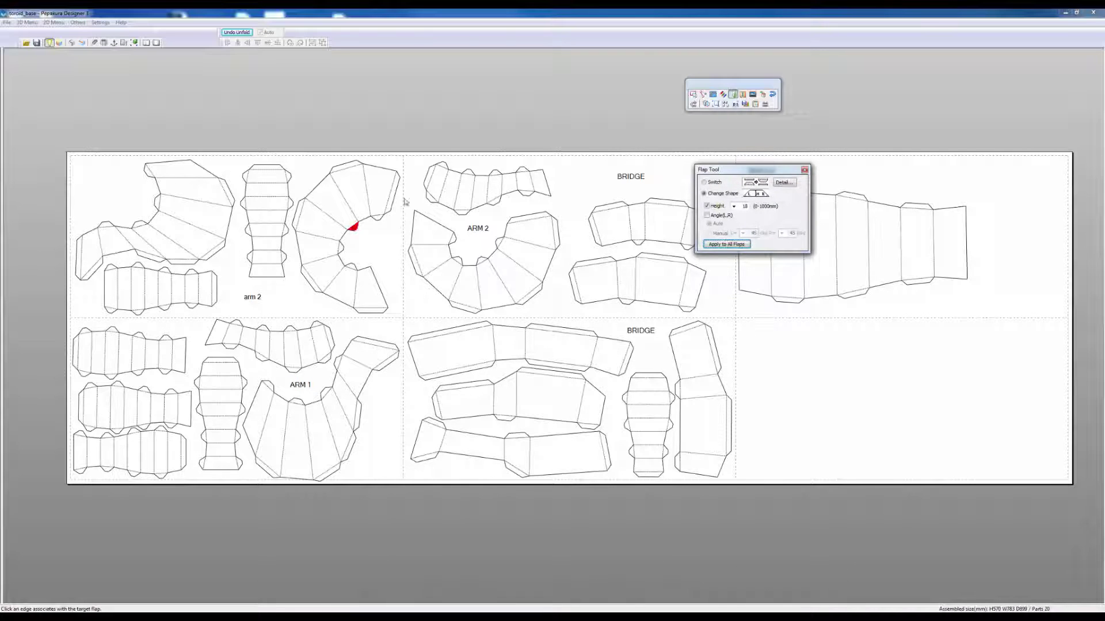
Step: Change every flap's height to 8 mm
double_click(742, 206)
key(Tab)
click(738, 245)
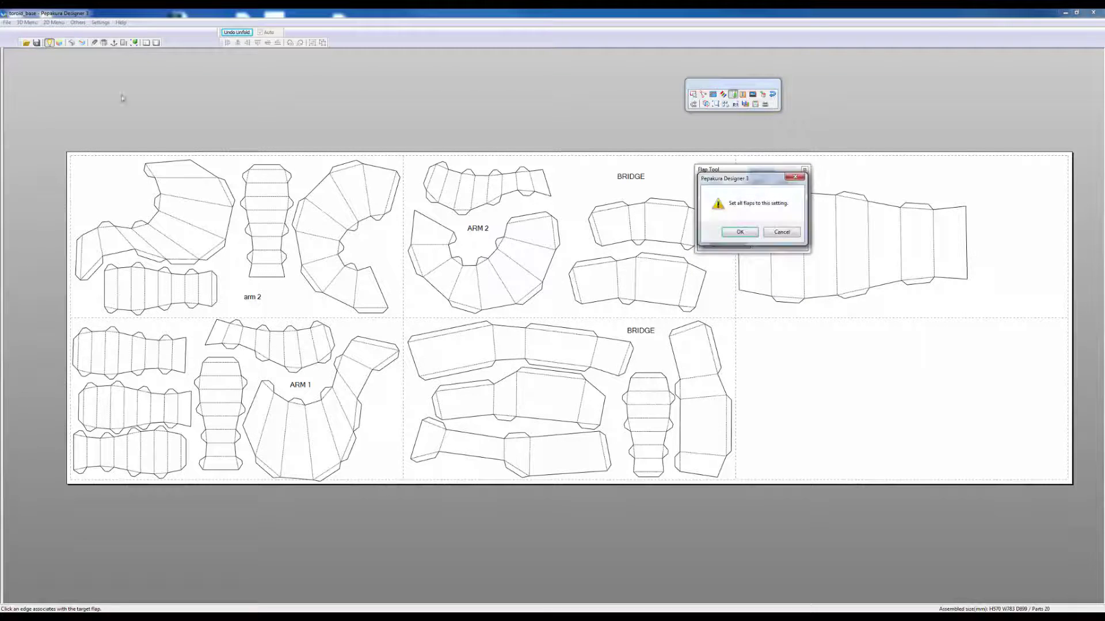
click(739, 232)
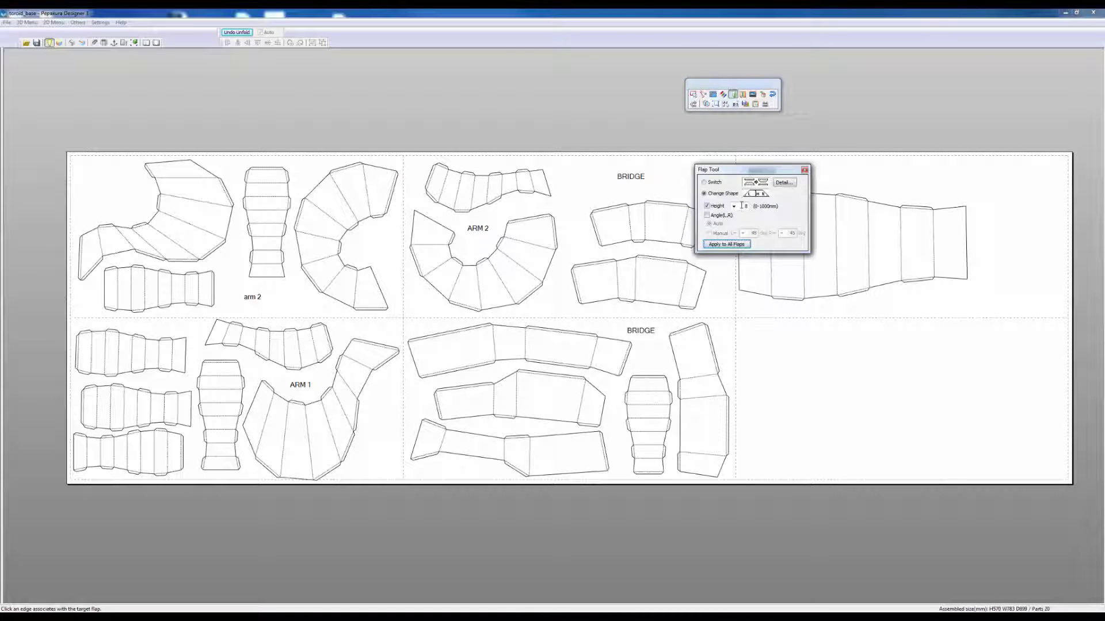
Step: Reset every flap across all parts to a 15 mm height
double_click(741, 205)
key(Tab)
click(726, 244)
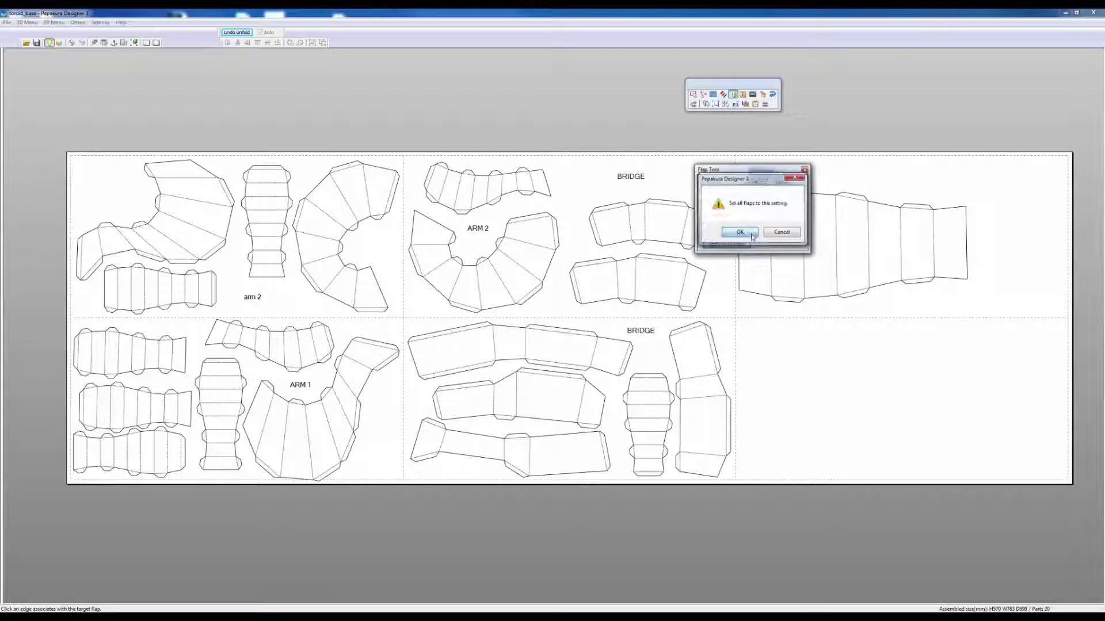
click(751, 235)
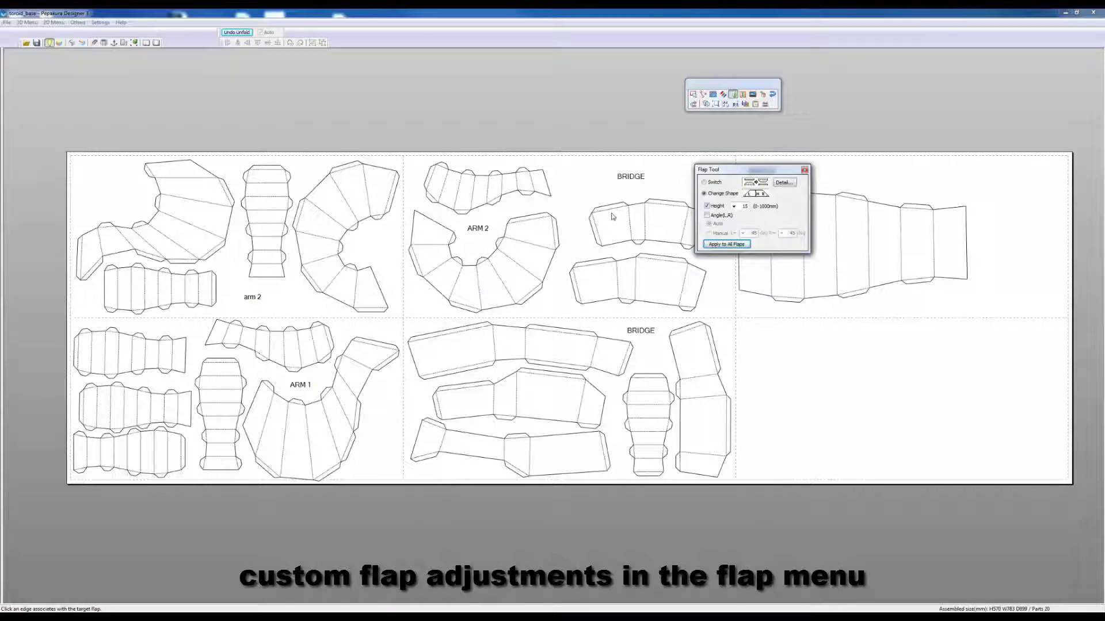
scroll(614, 222, up, 1)
scroll(610, 227, down, 2)
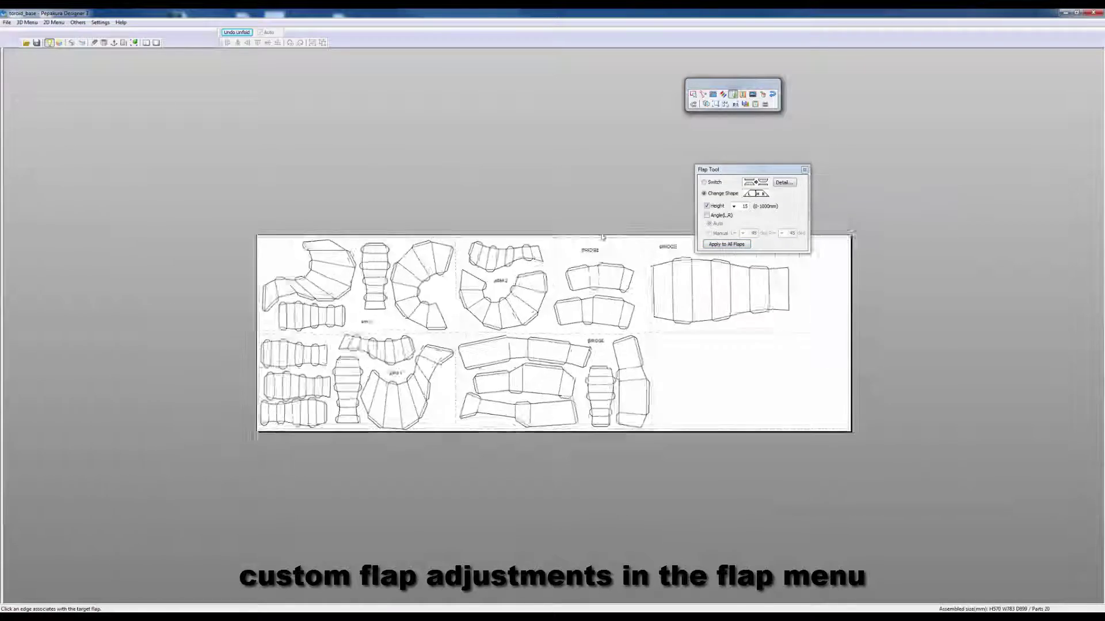
scroll(602, 234, up, 4)
scroll(507, 210, up, 3)
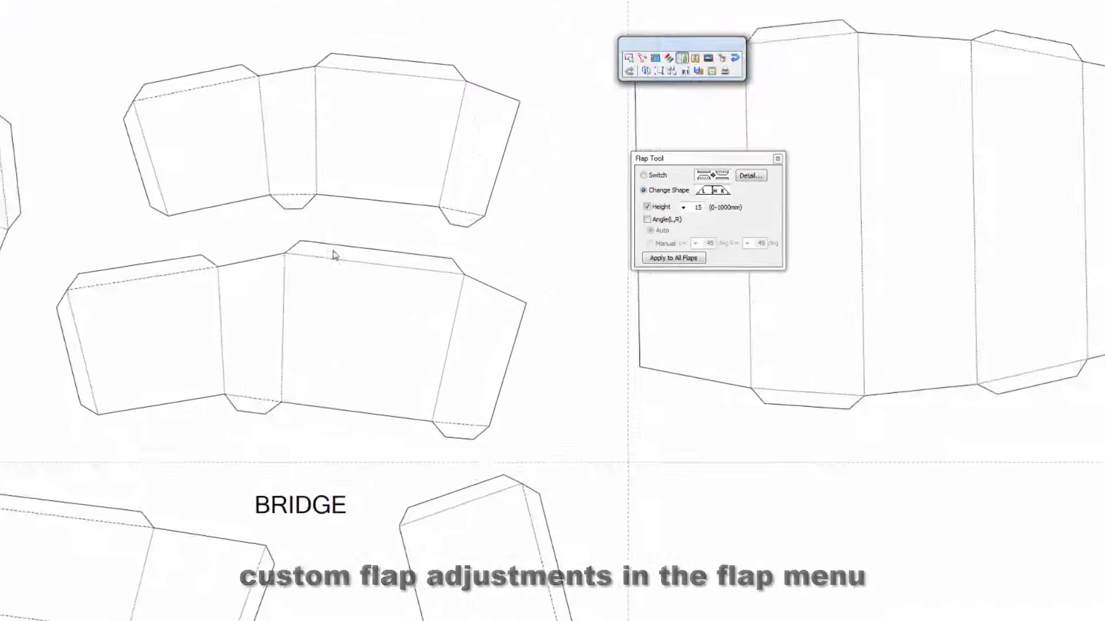
right_drag(340, 209, 428, 267)
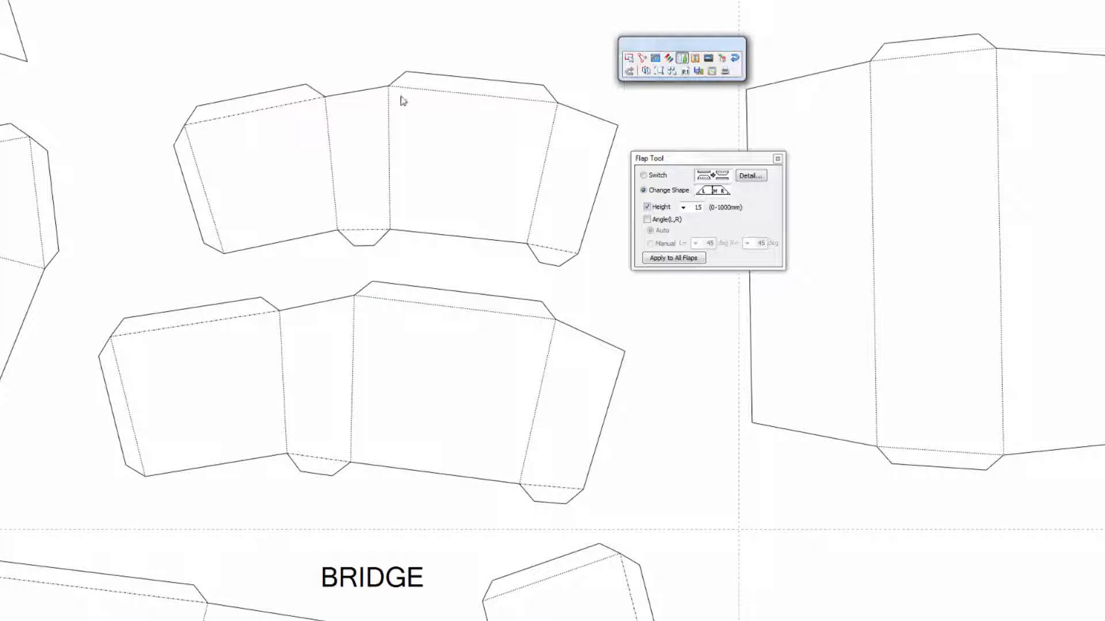
click(449, 94)
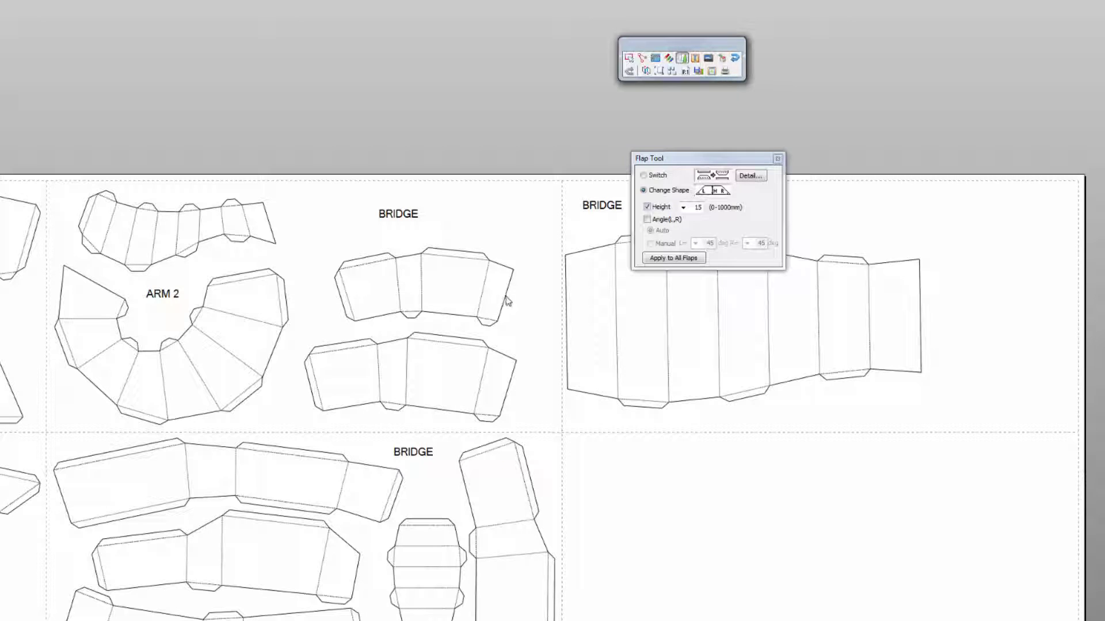
scroll(417, 301, down, 1)
scroll(415, 299, up, 3)
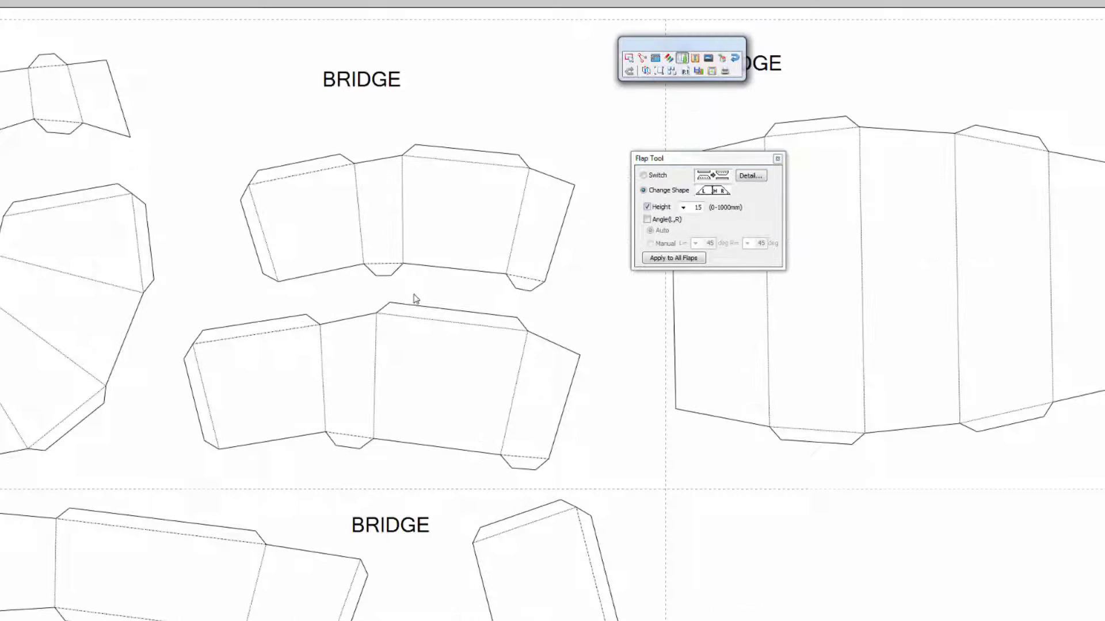
scroll(417, 299, up, 2)
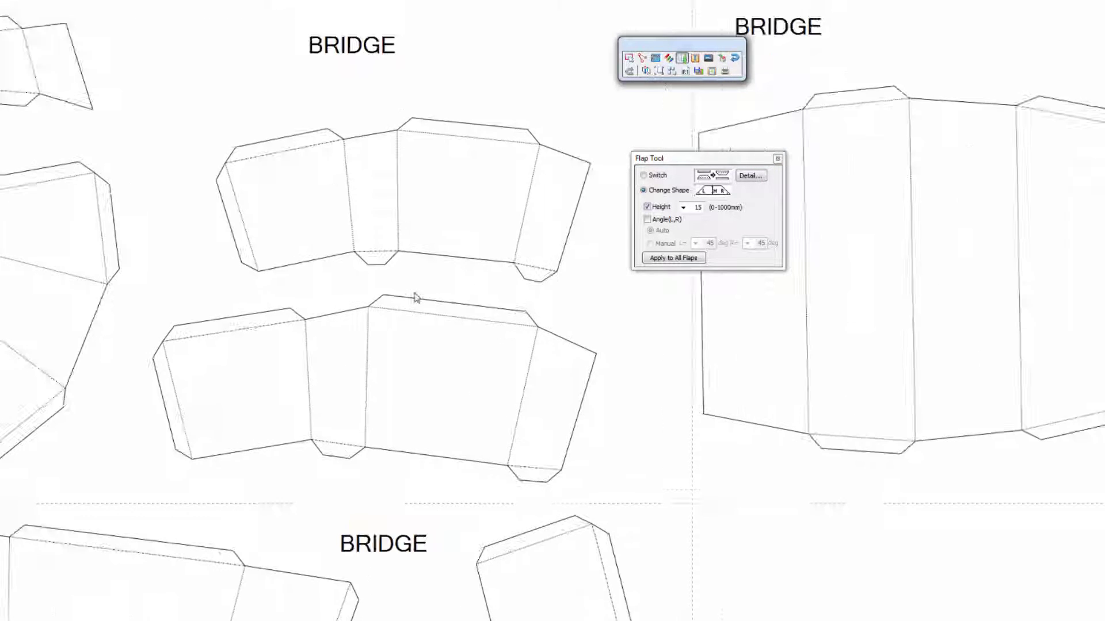
click(645, 176)
click(645, 176)
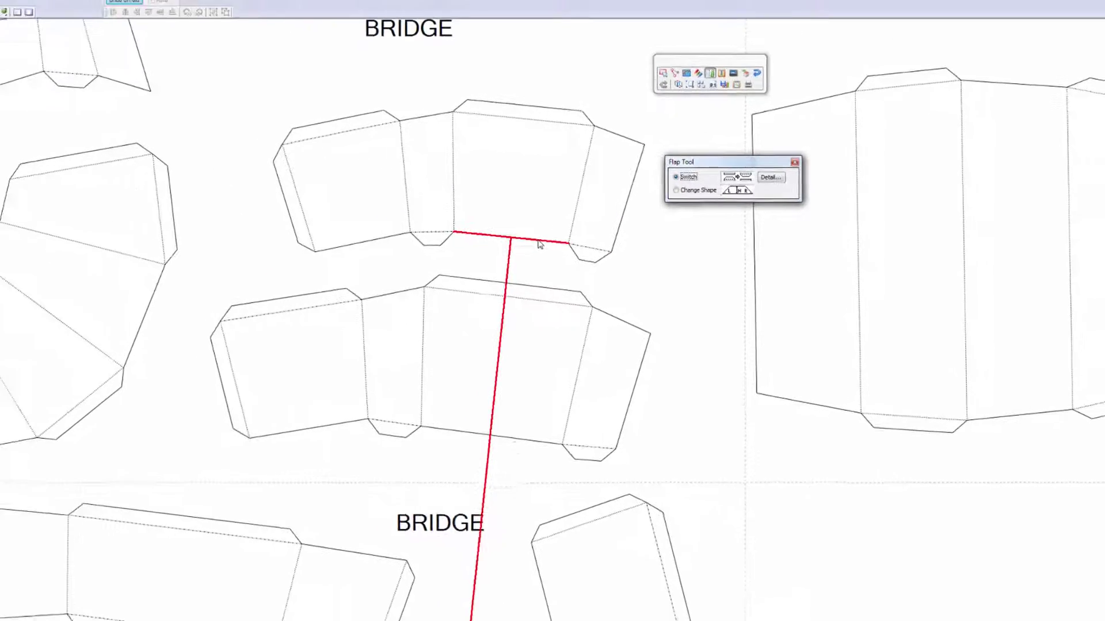
scroll(591, 237, down, 5)
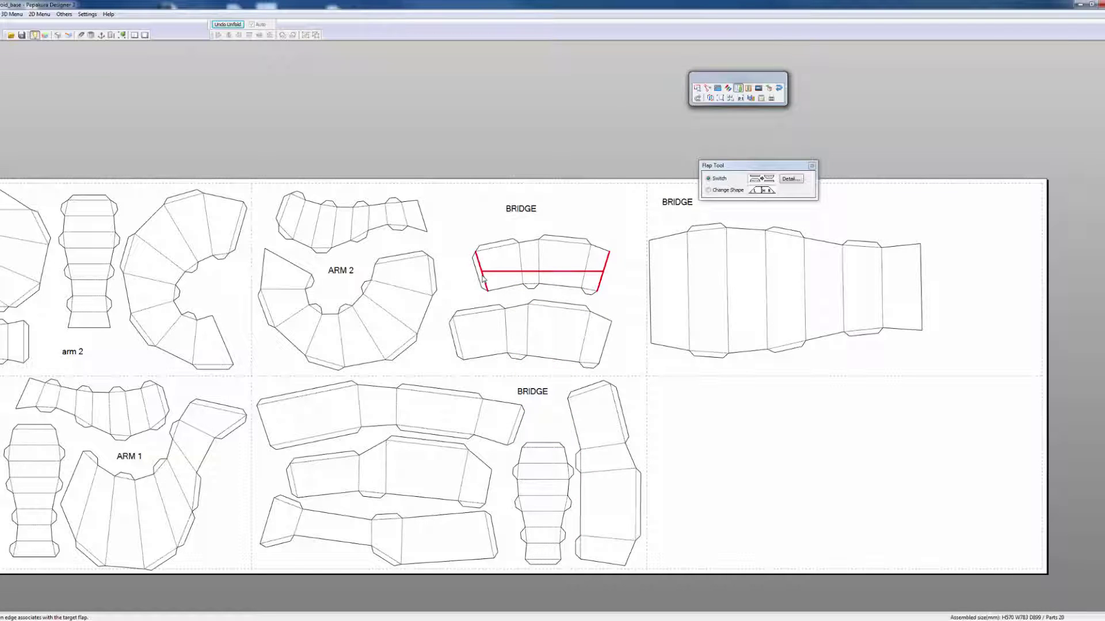
scroll(482, 278, up, 3)
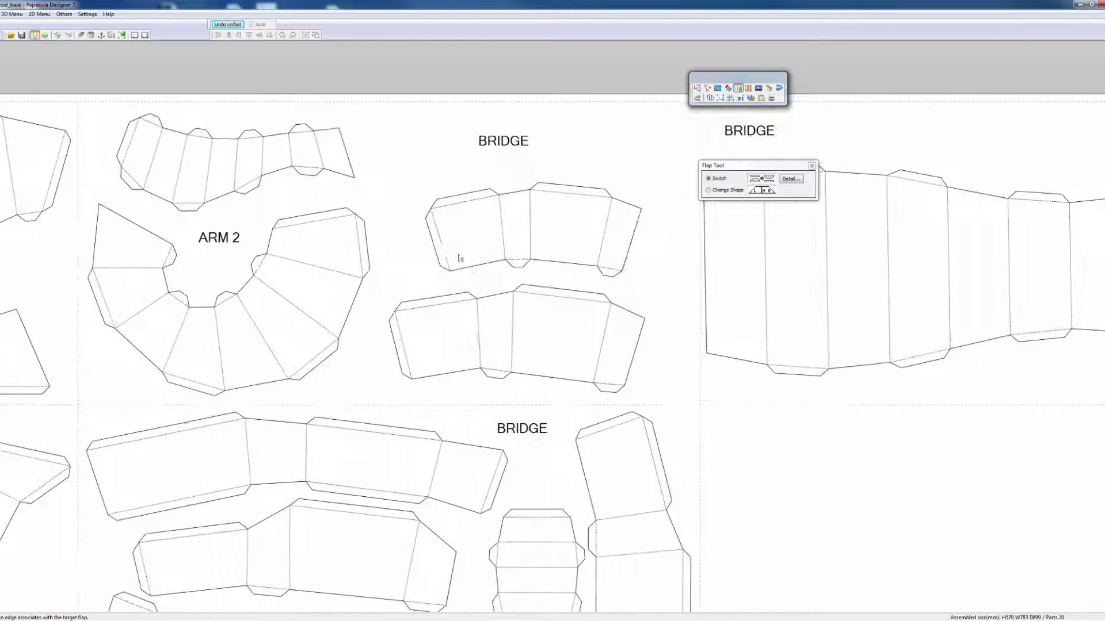
scroll(441, 245, up, 2)
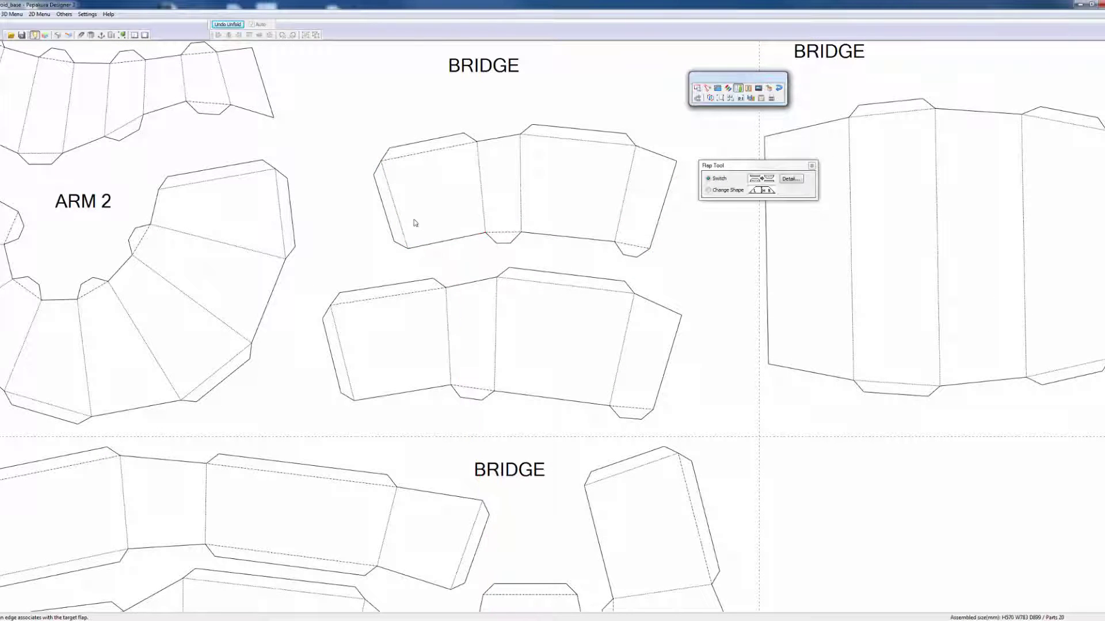
click(398, 216)
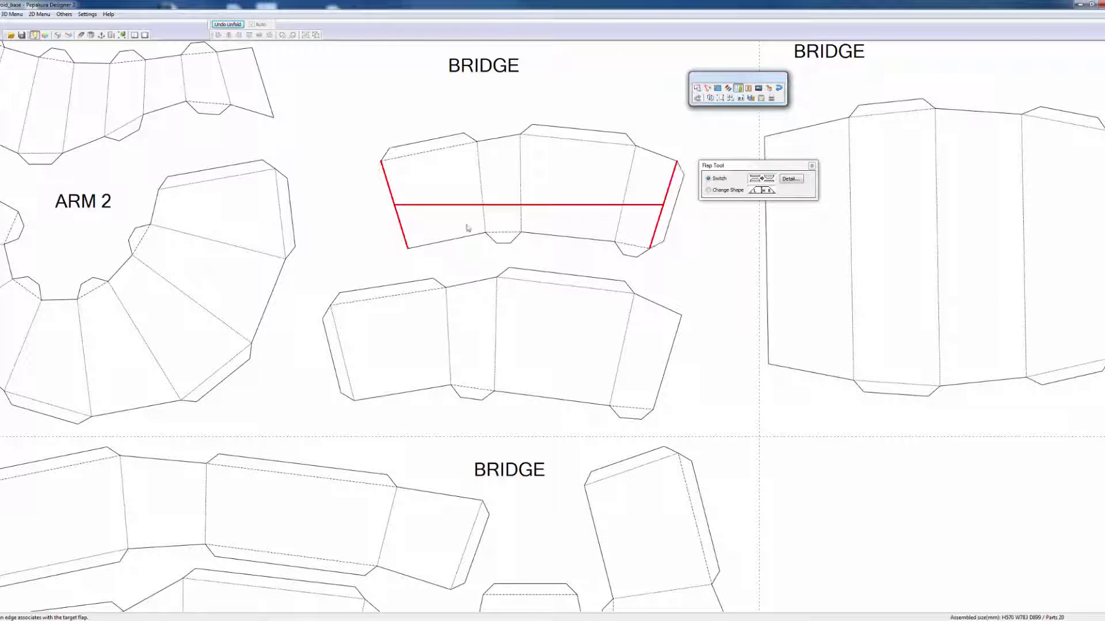
click(664, 204)
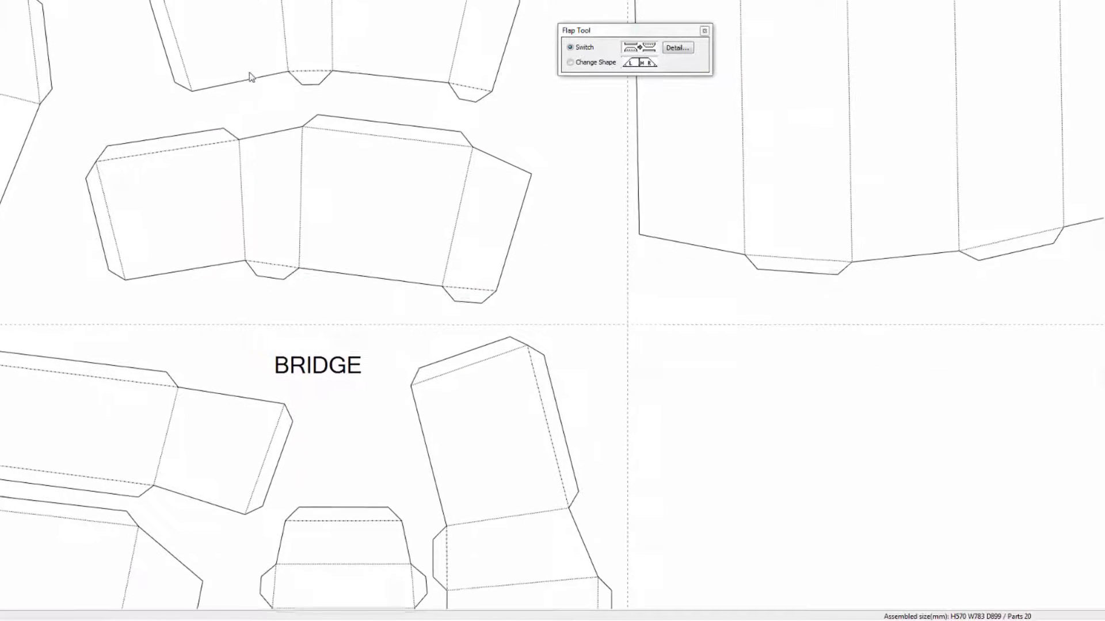
scroll(251, 78, down, 4)
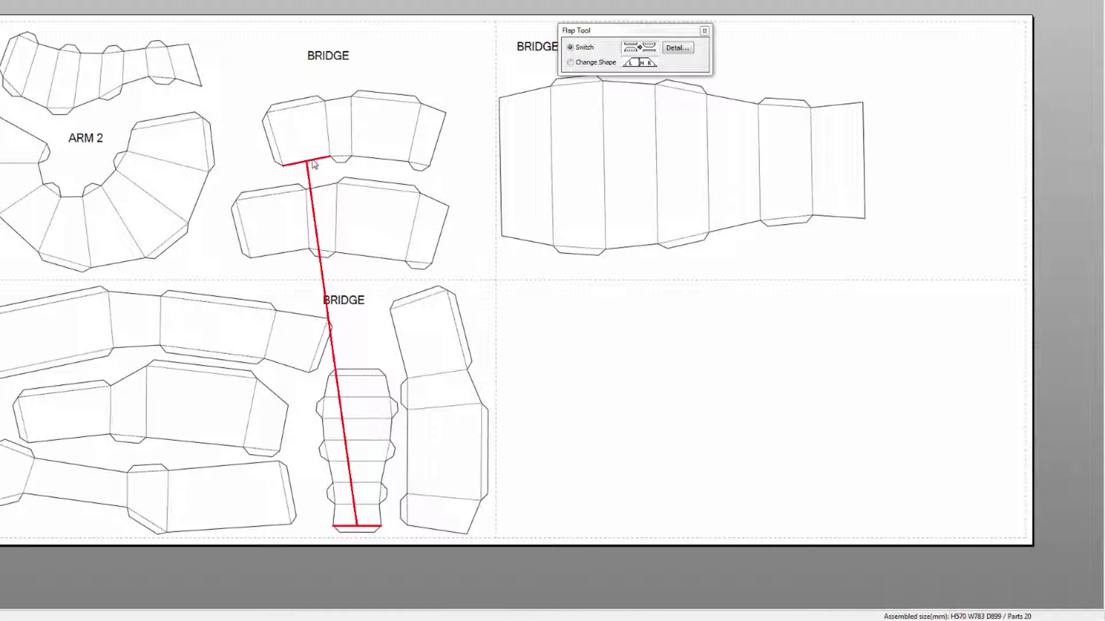
click(314, 164)
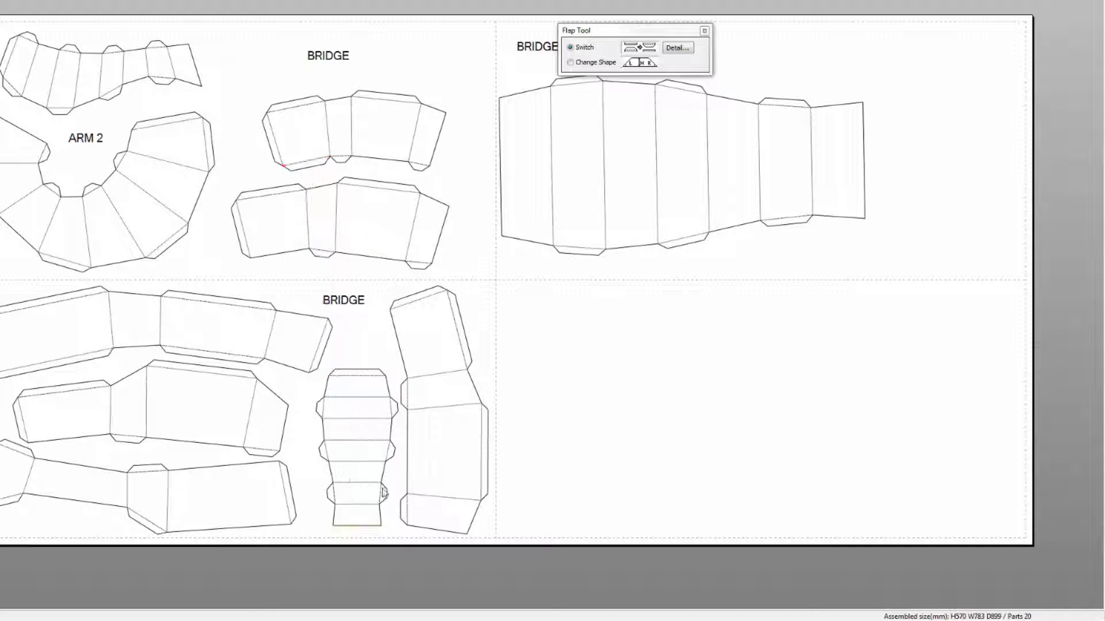
click(314, 164)
scroll(390, 118, up, 3)
scroll(395, 122, up, 4)
scroll(429, 216, down, 2)
right_drag(429, 215, 468, 207)
scroll(468, 206, up, 3)
scroll(470, 203, down, 2)
scroll(472, 204, down, 2)
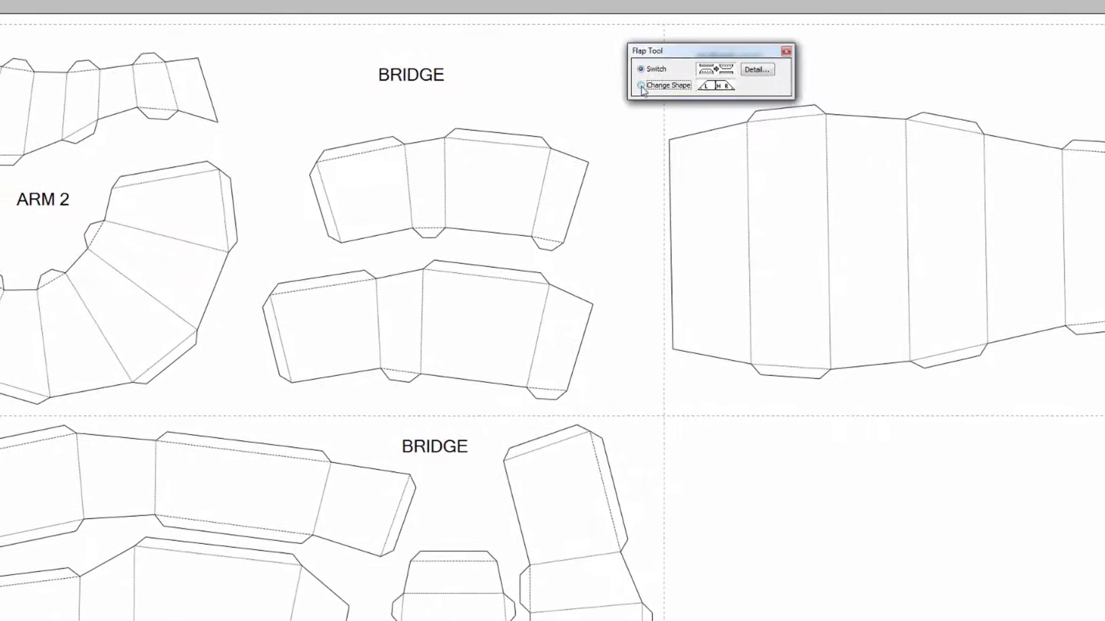
Step: Switch the Flap Tool to Change Shape with manual Angle(L,R) and reshape the central bridge part's top flap
click(617, 79)
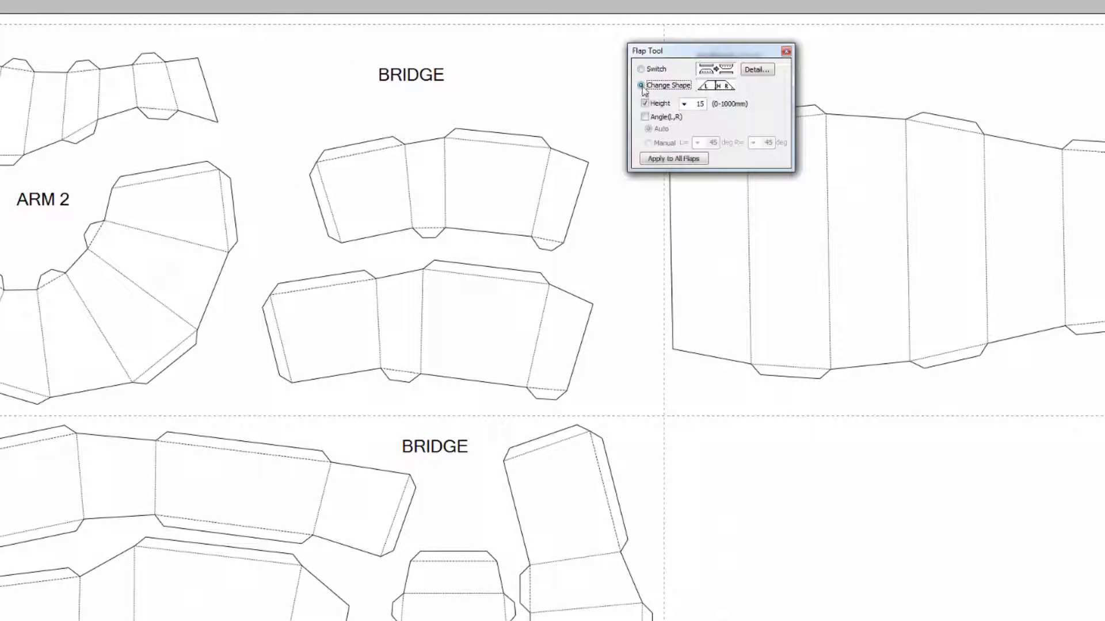
click(649, 118)
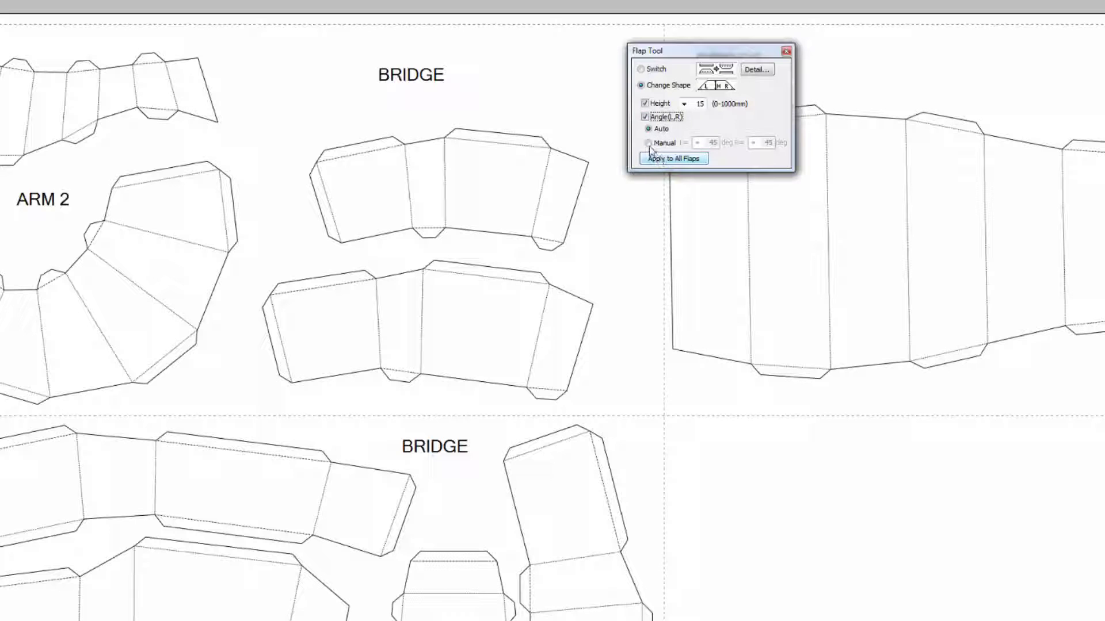
click(649, 143)
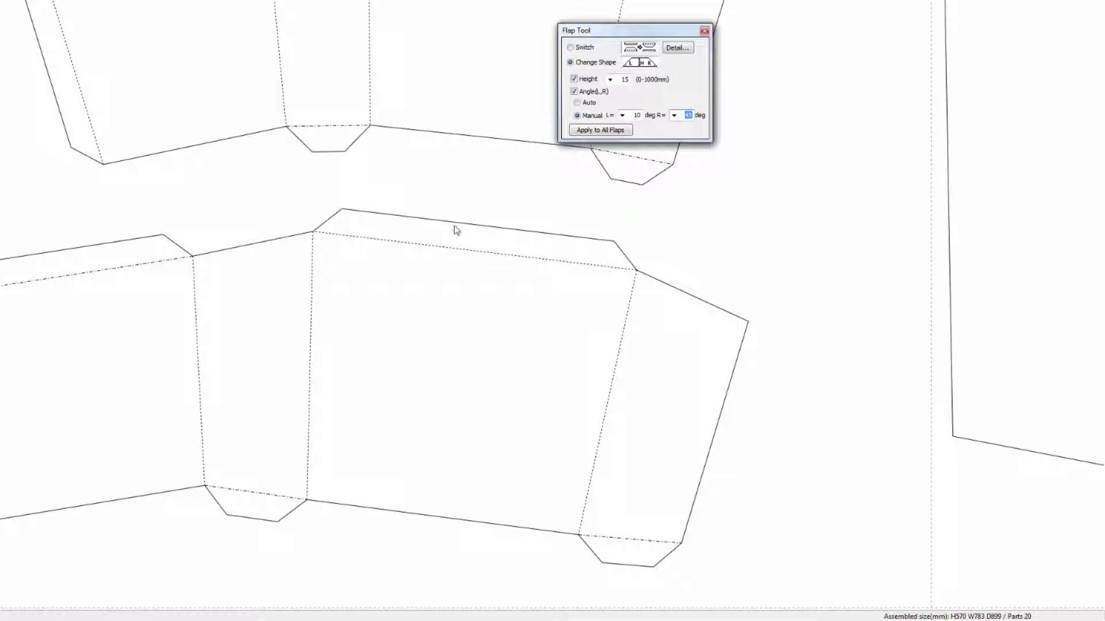
click(449, 246)
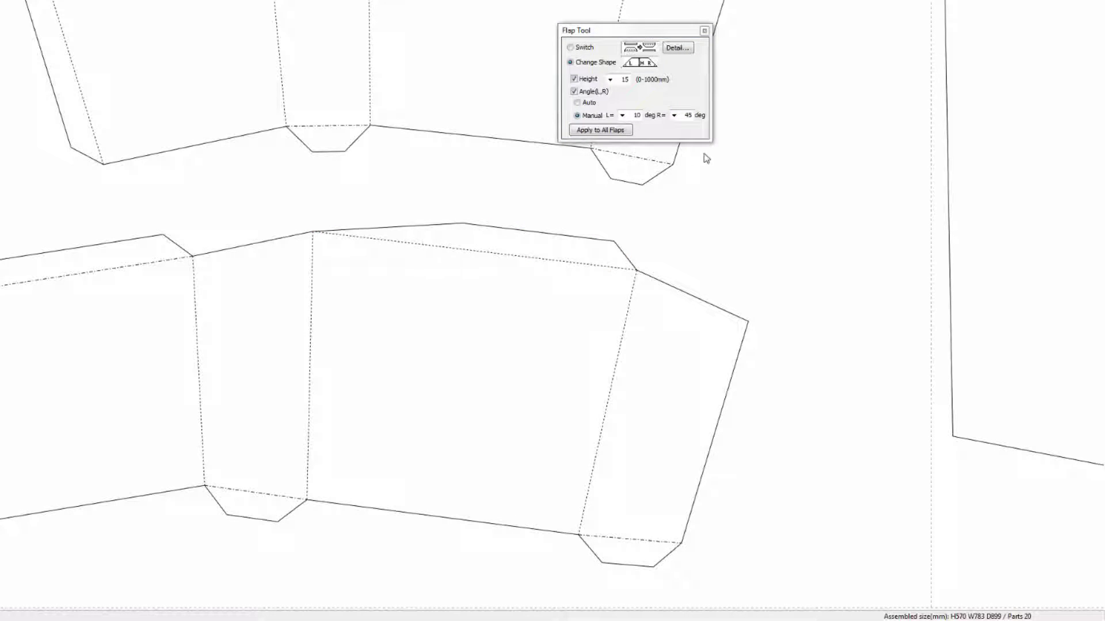
Step: Set the right angle to 10° and apply 10°/10° to the central and left parts' top flaps
double_click(687, 116)
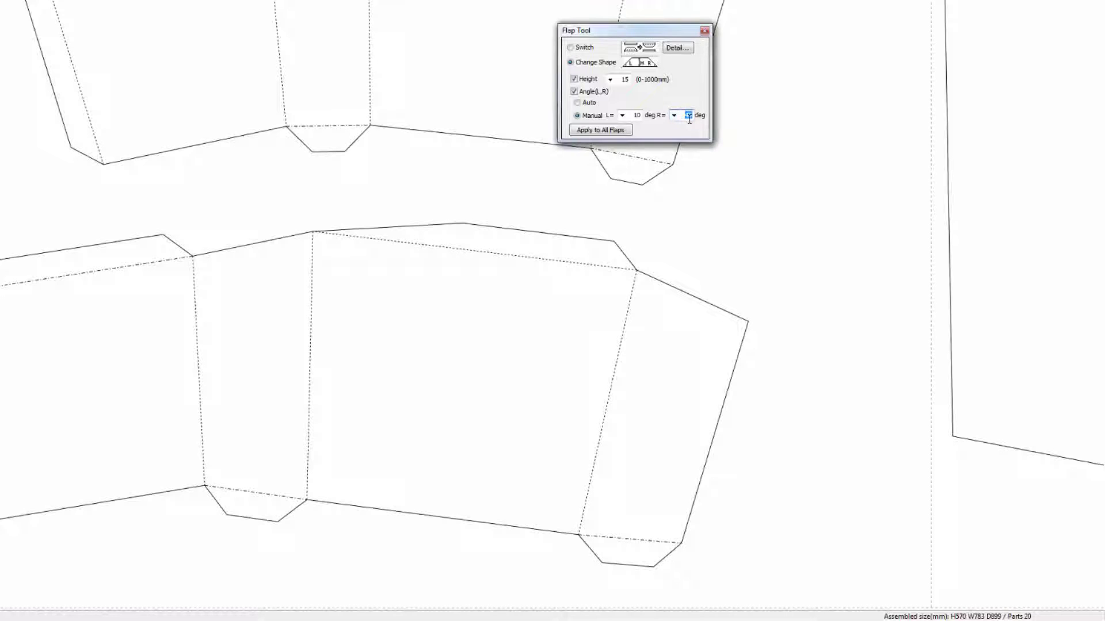
key(Tab)
click(594, 273)
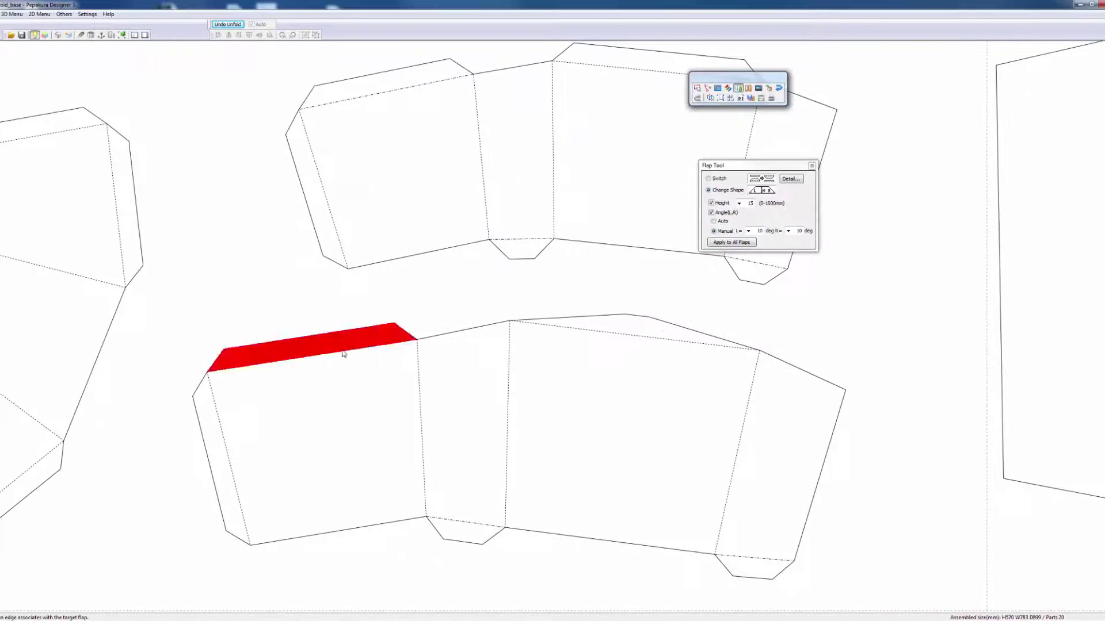
click(343, 354)
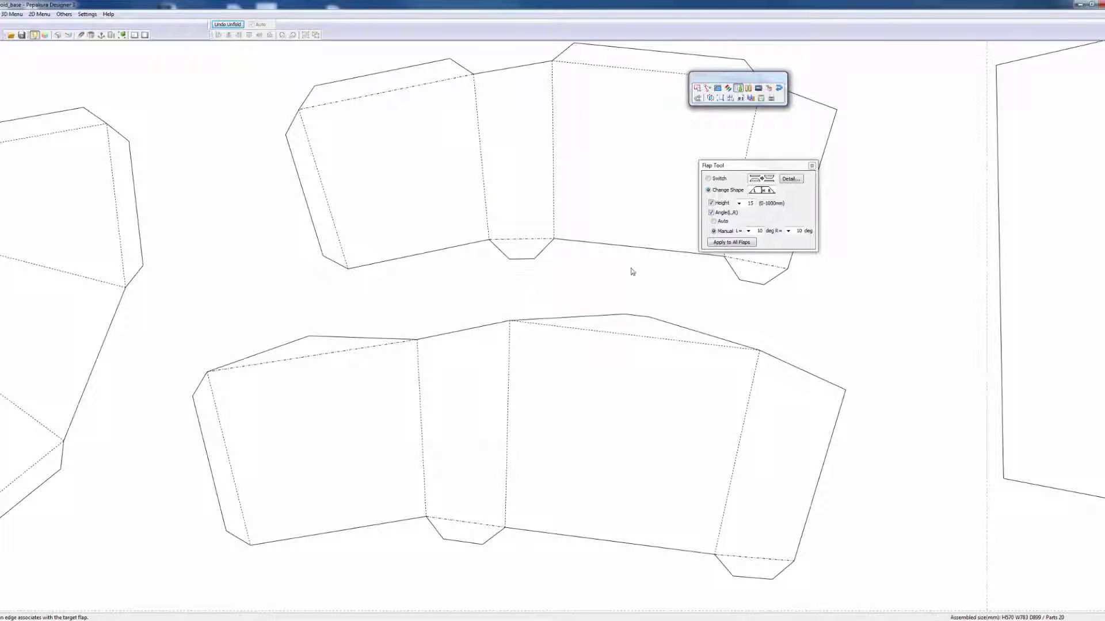
scroll(324, 309, up, 2)
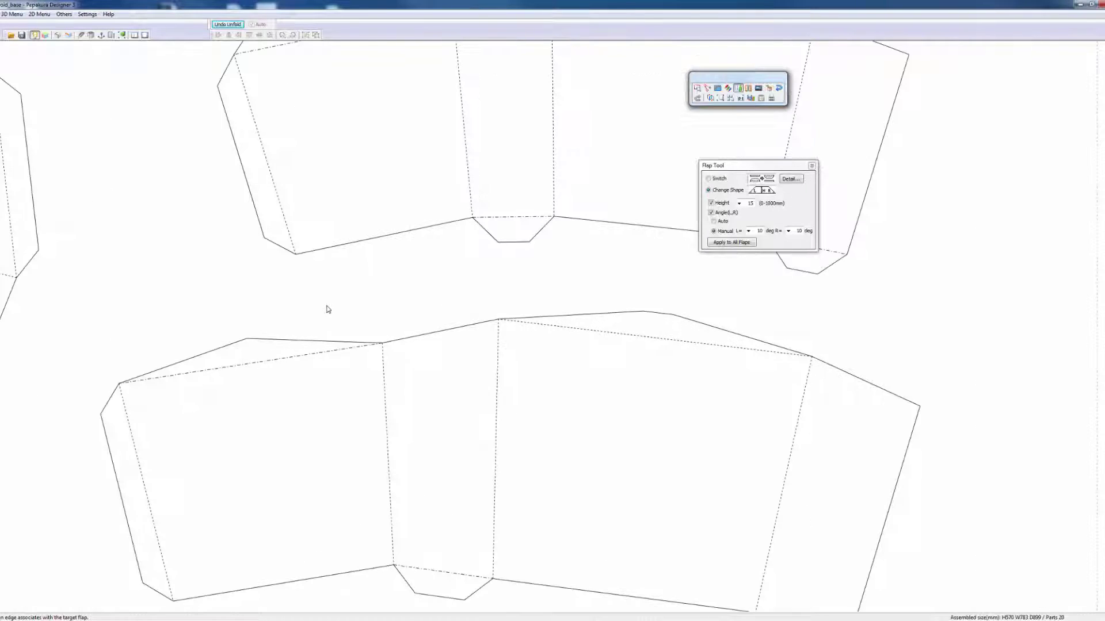
scroll(326, 308, down, 2)
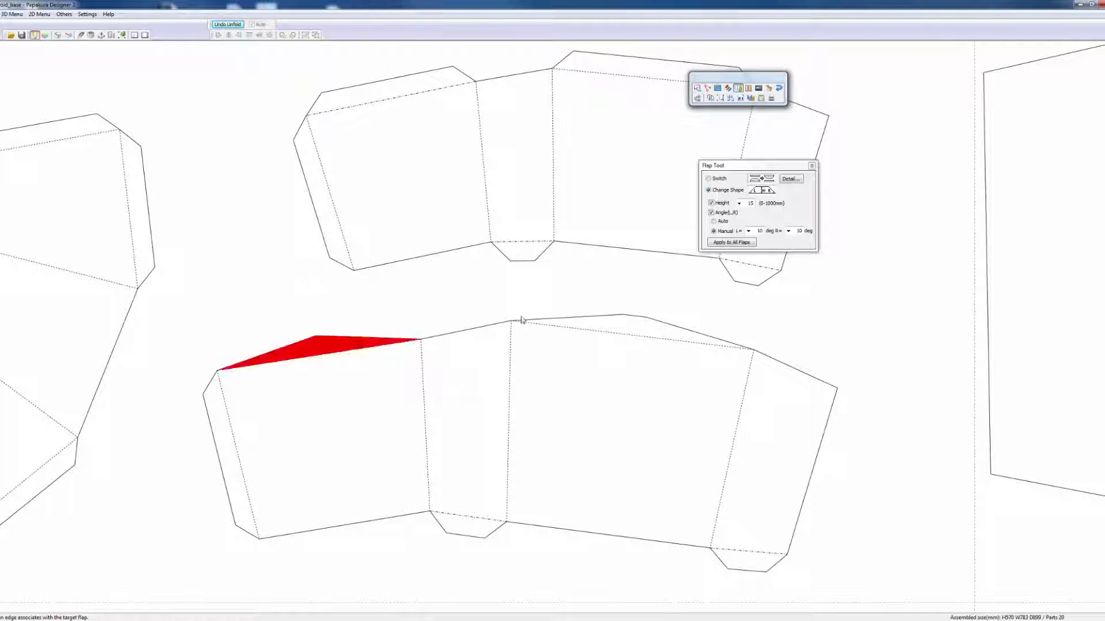
Step: Set the angles to 45° and redraw the lower bridge part's top flaps
click(759, 230)
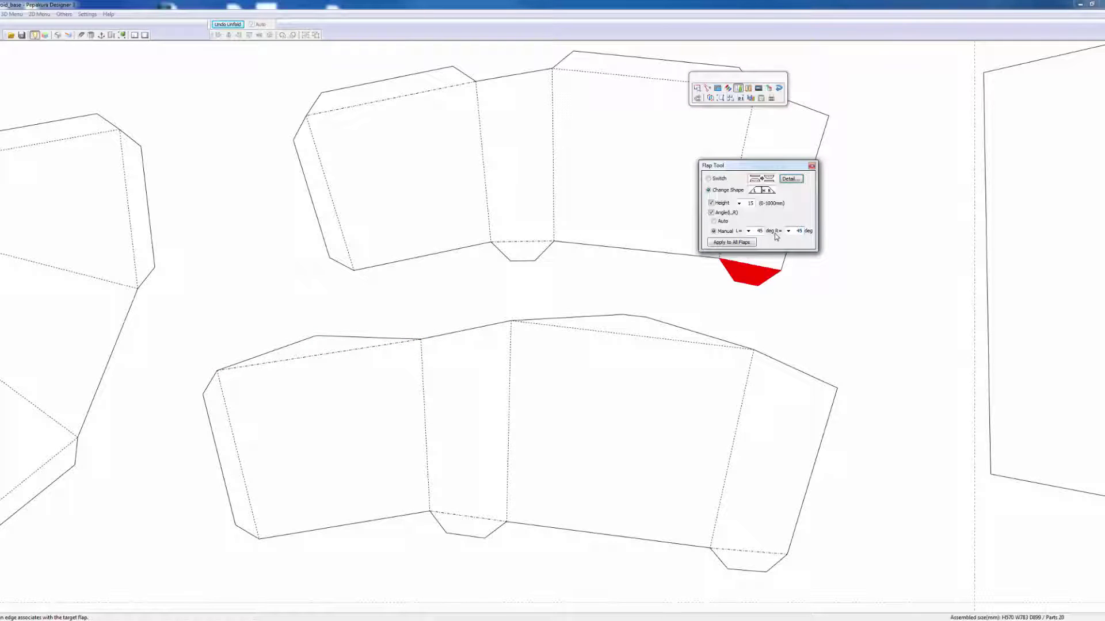
click(348, 352)
click(639, 338)
scroll(637, 340, up, 1)
scroll(637, 341, down, 2)
scroll(637, 343, down, 5)
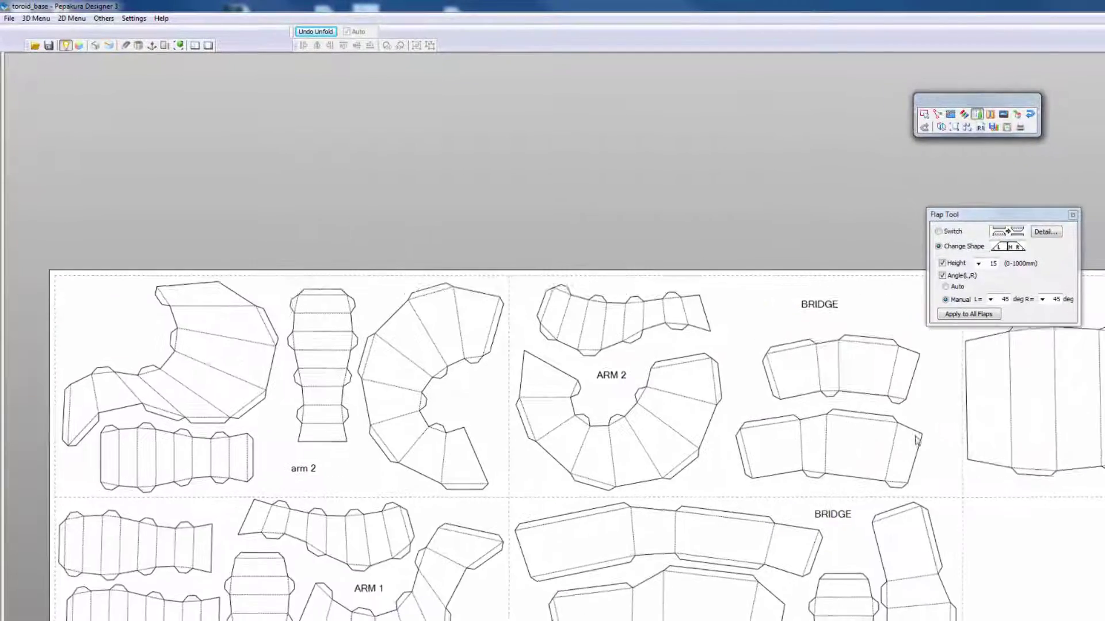
scroll(798, 469, up, 6)
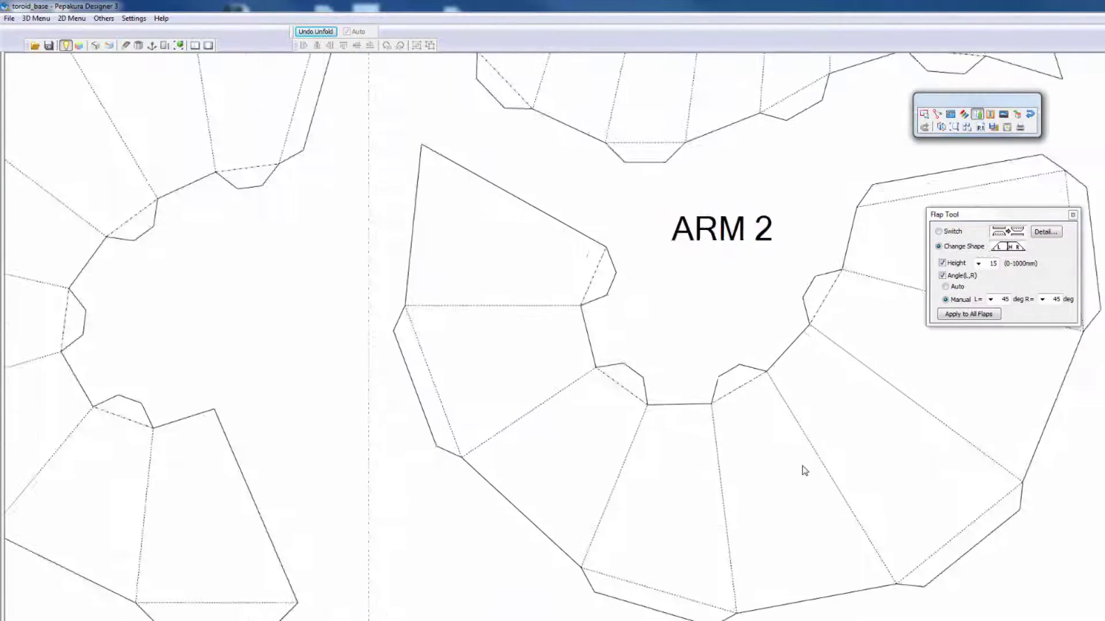
Step: Enable Show Edge ID from the 2D Menu and zoom in to read labels like 77 and 87
scroll(808, 469, up, 5)
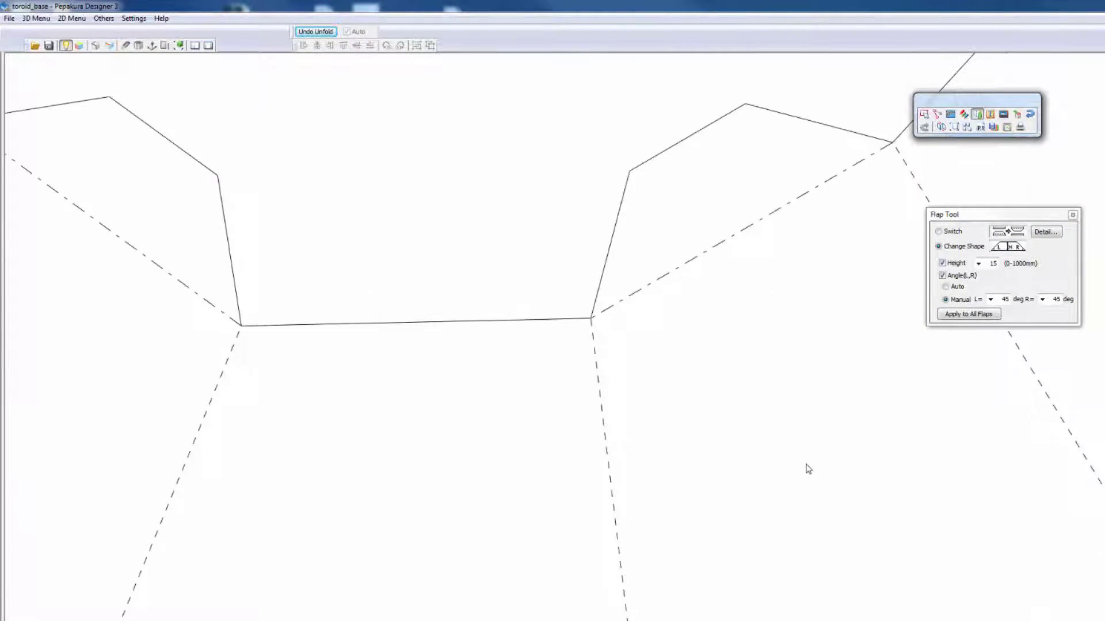
scroll(808, 469, down, 4)
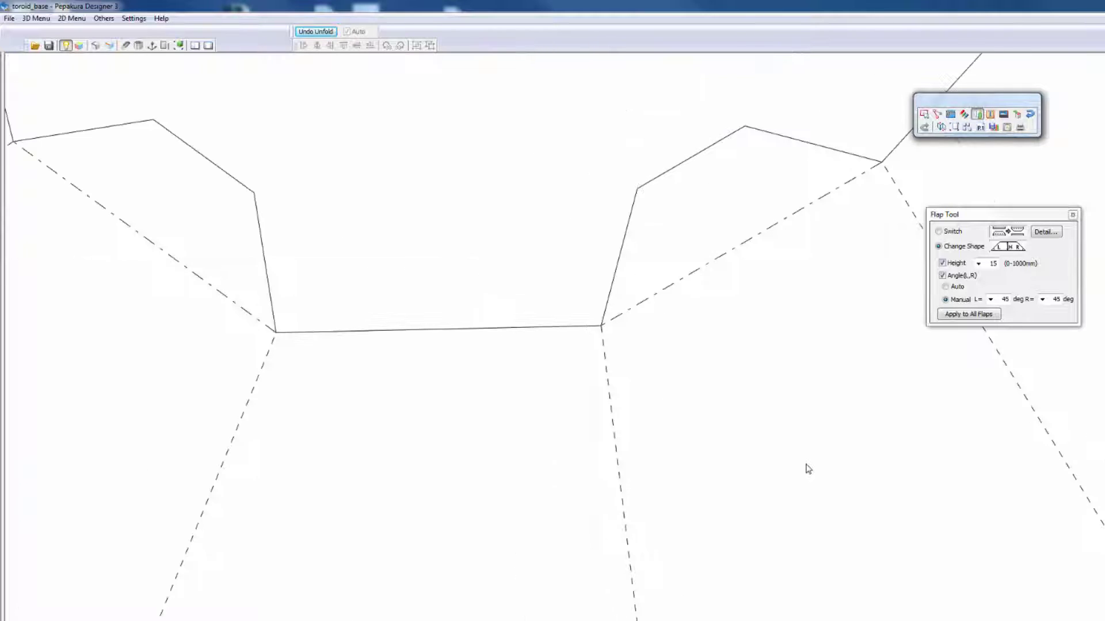
scroll(807, 466, down, 5)
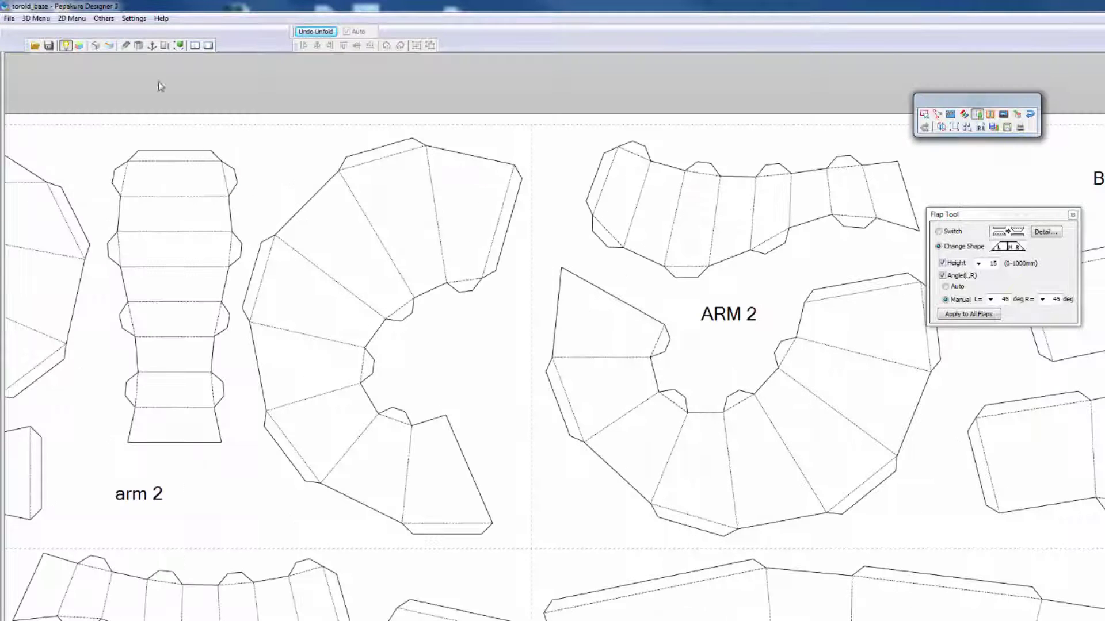
click(71, 19)
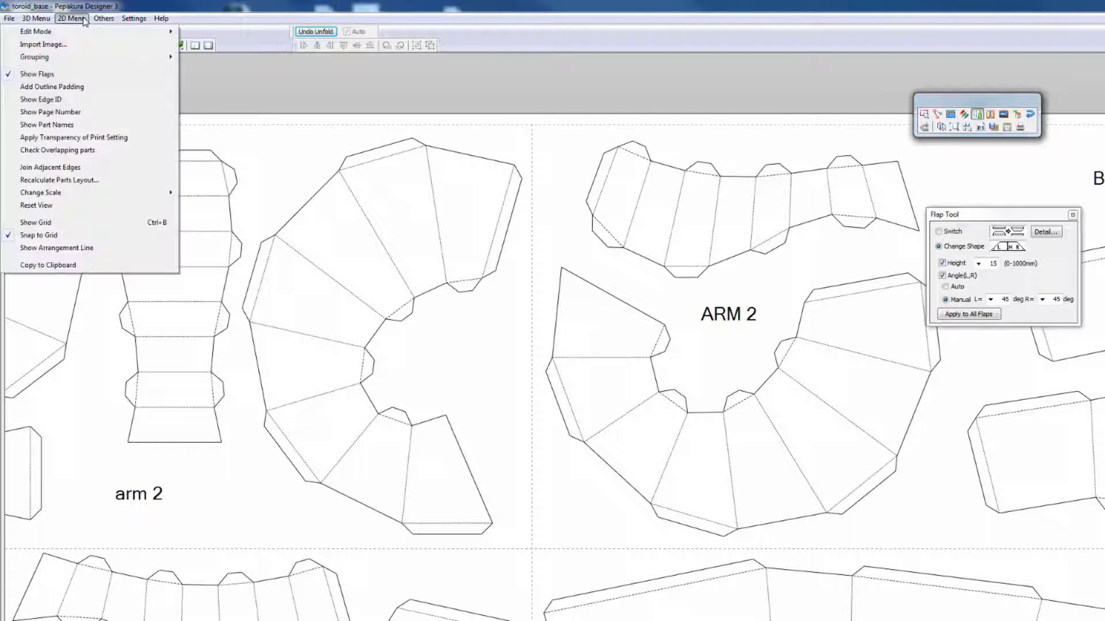
click(60, 100)
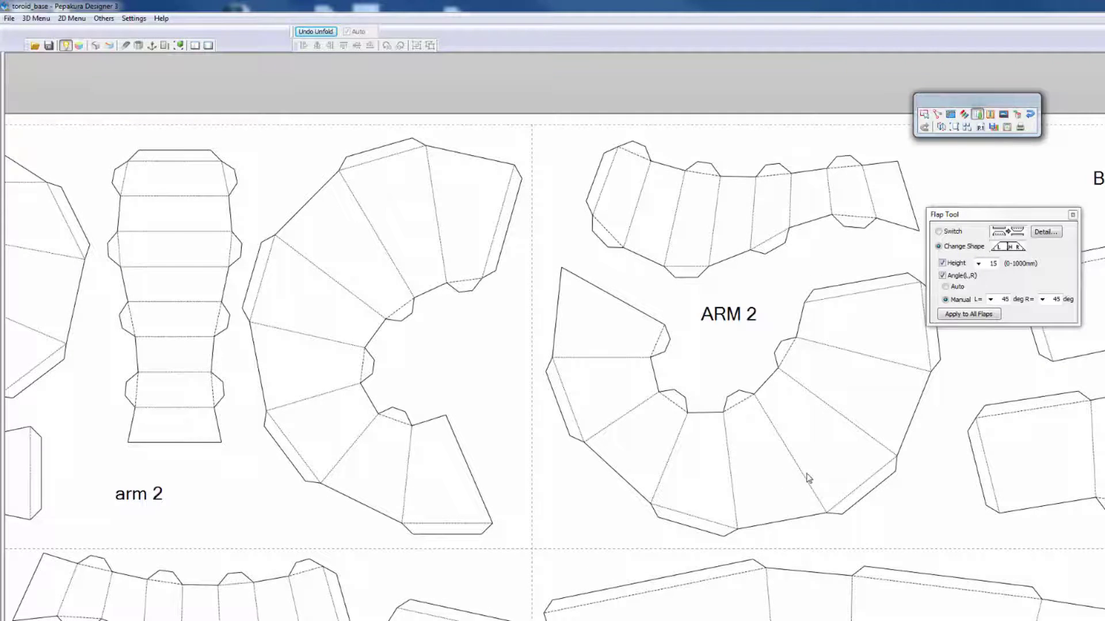
scroll(809, 477, up, 10)
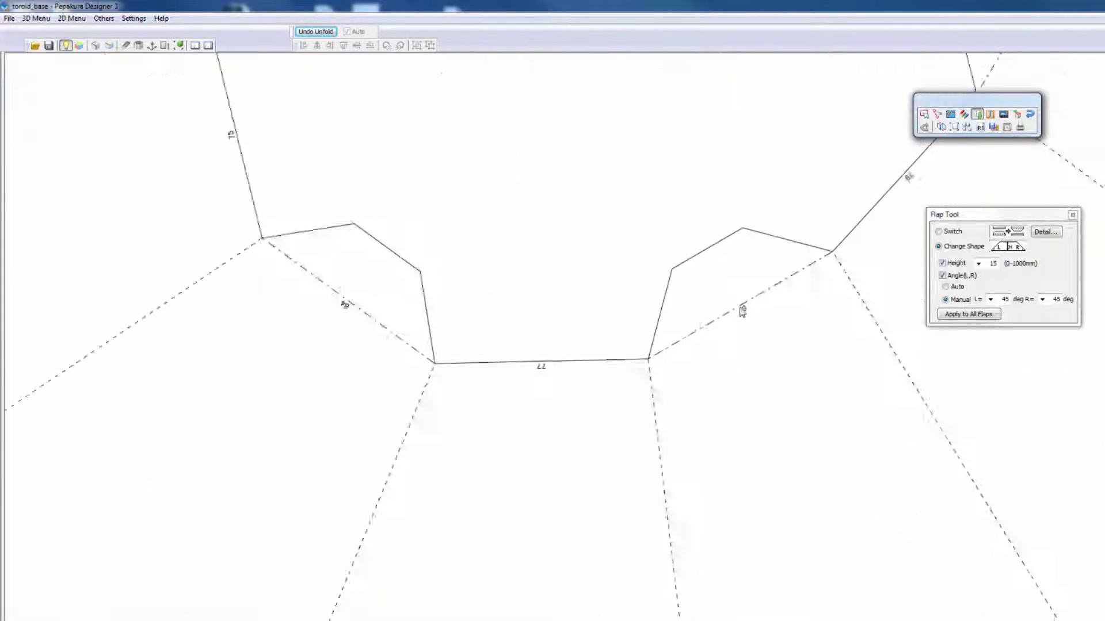
scroll(739, 308, up, 5)
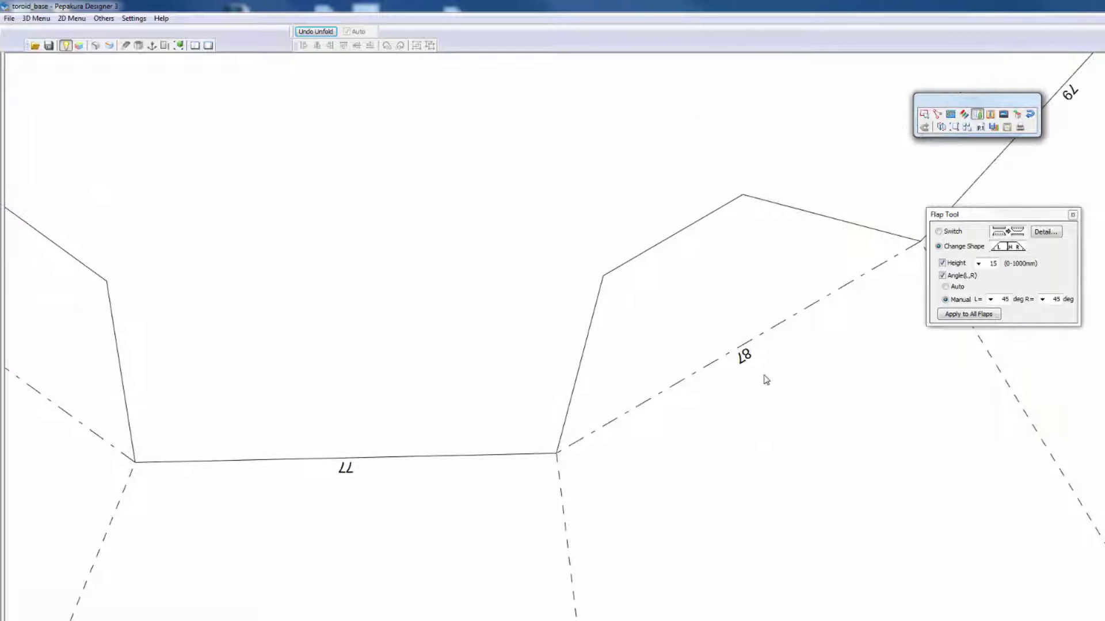
scroll(766, 380, up, 2)
scroll(750, 338, down, 10)
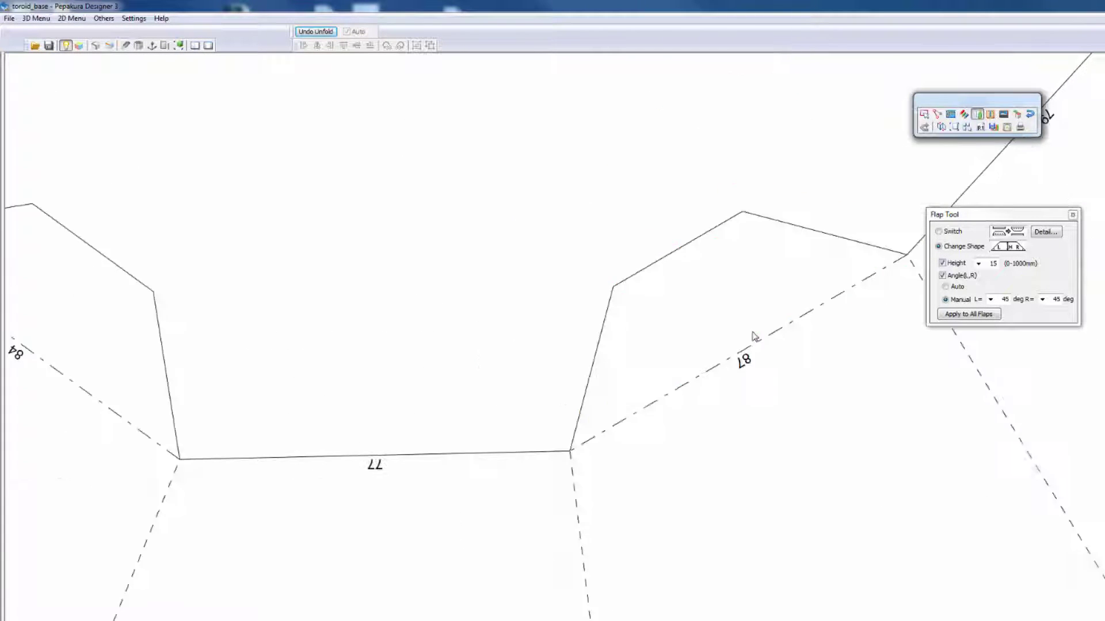
scroll(764, 344, down, 3)
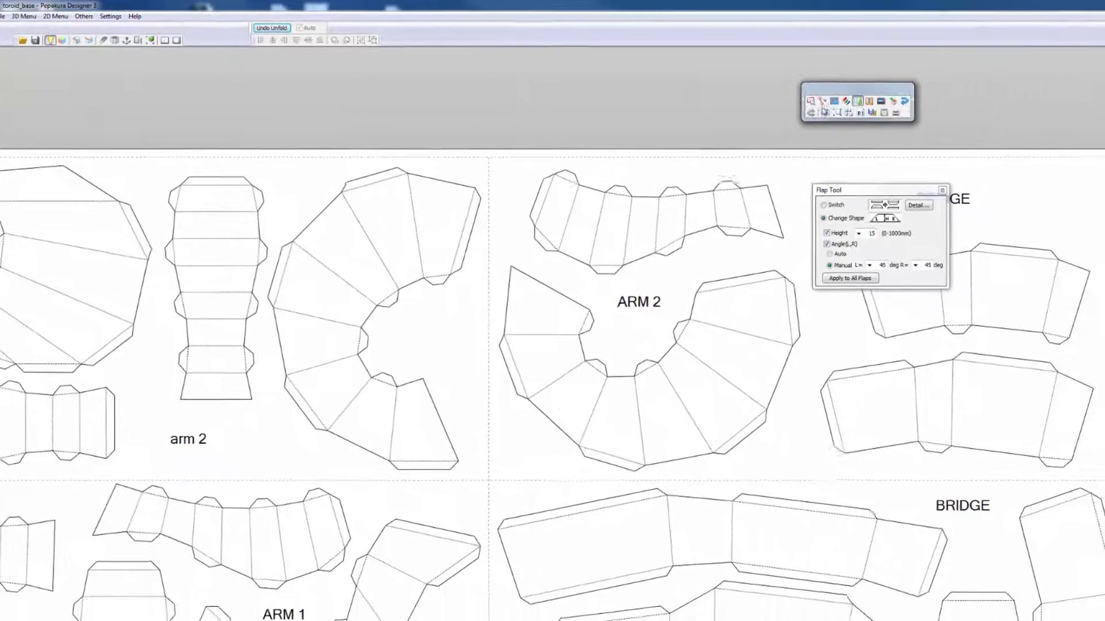
Step: Bring up the Part List and deselect all parts
click(769, 89)
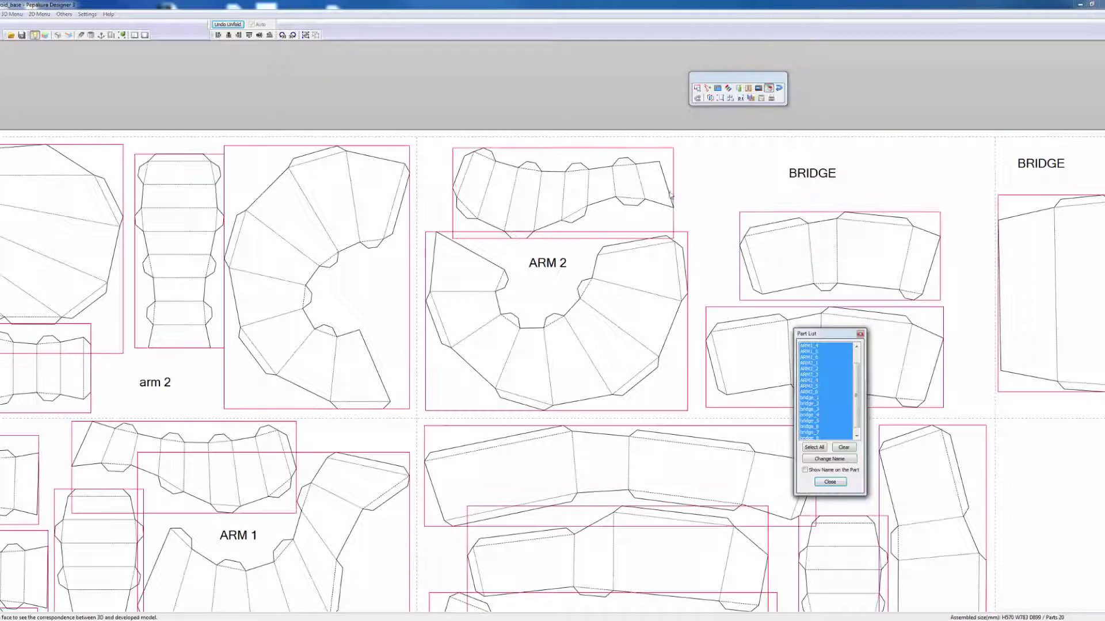
click(708, 199)
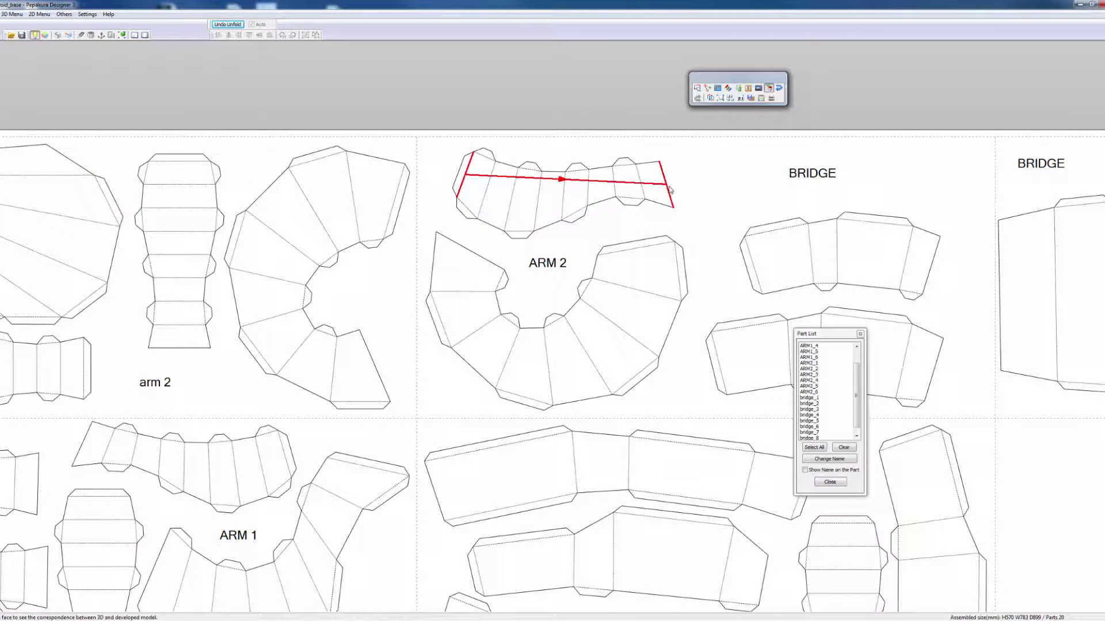
scroll(667, 191, down, 2)
scroll(667, 192, up, 2)
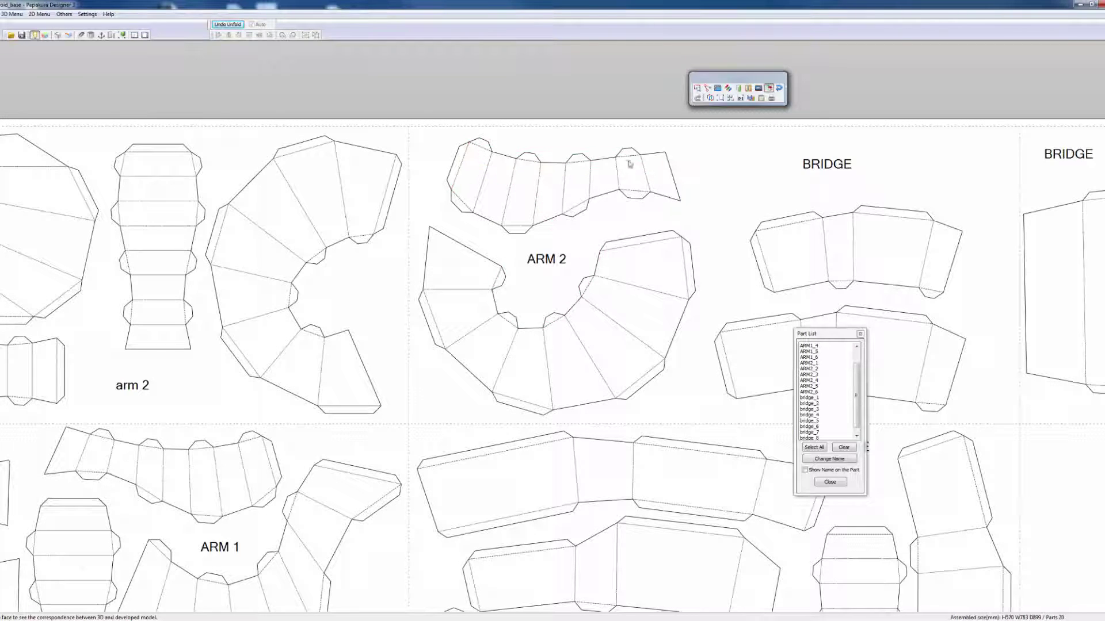
Step: Zoom and pan across the ARM 2 parts to inspect their edge ID numbers
right_drag(713, 186, 677, 229)
scroll(677, 229, up, 5)
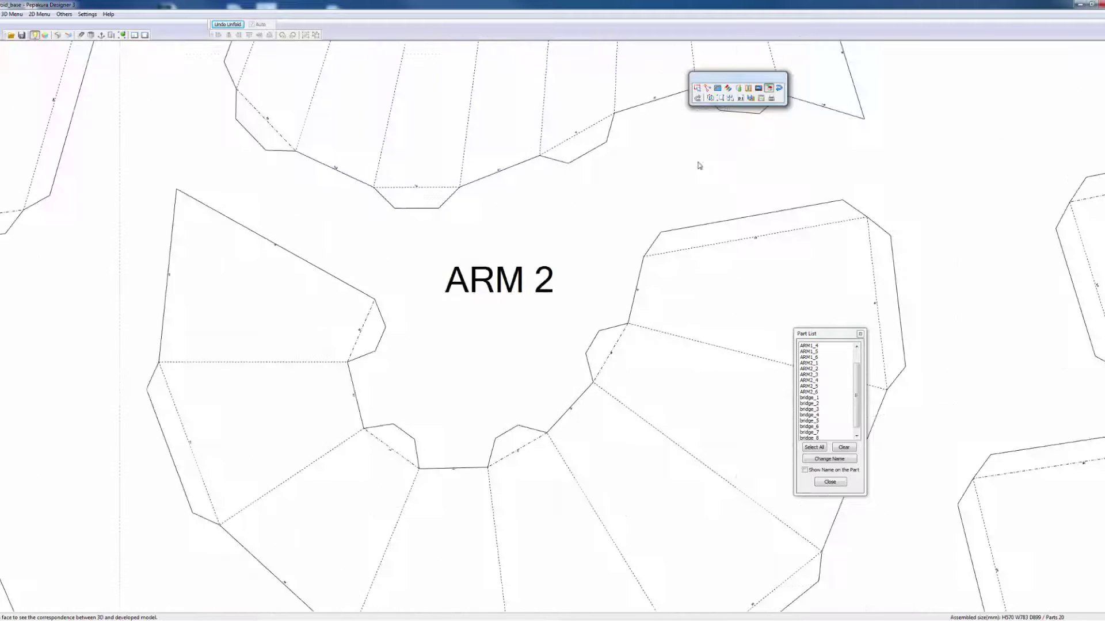
scroll(757, 289, up, 6)
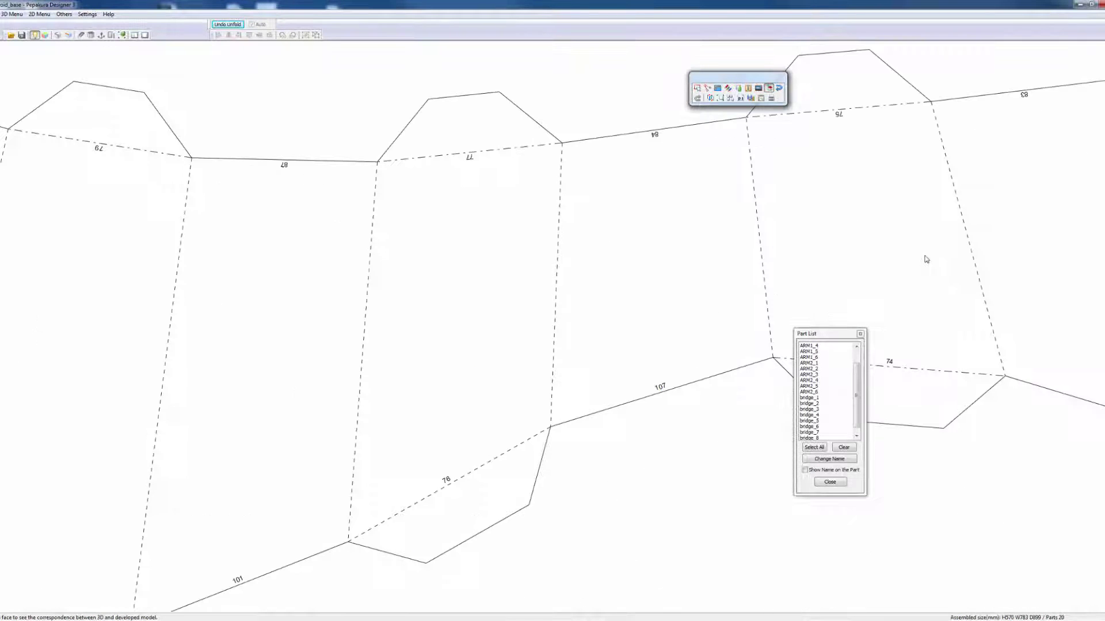
right_drag(465, 273, 559, 263)
scroll(639, 277, up, 4)
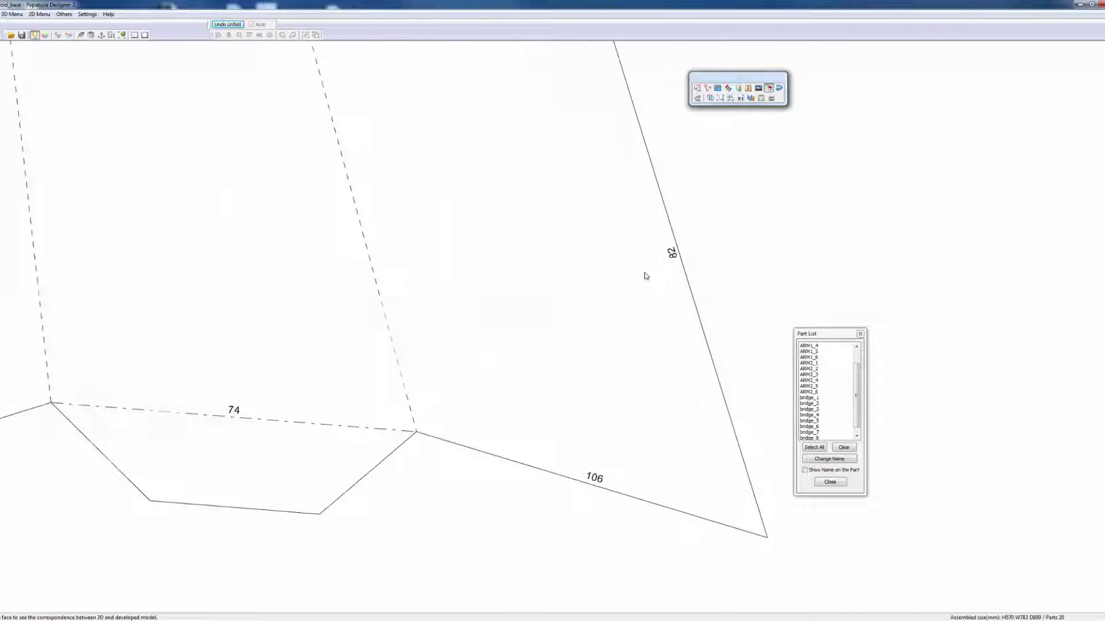
scroll(674, 285, down, 8)
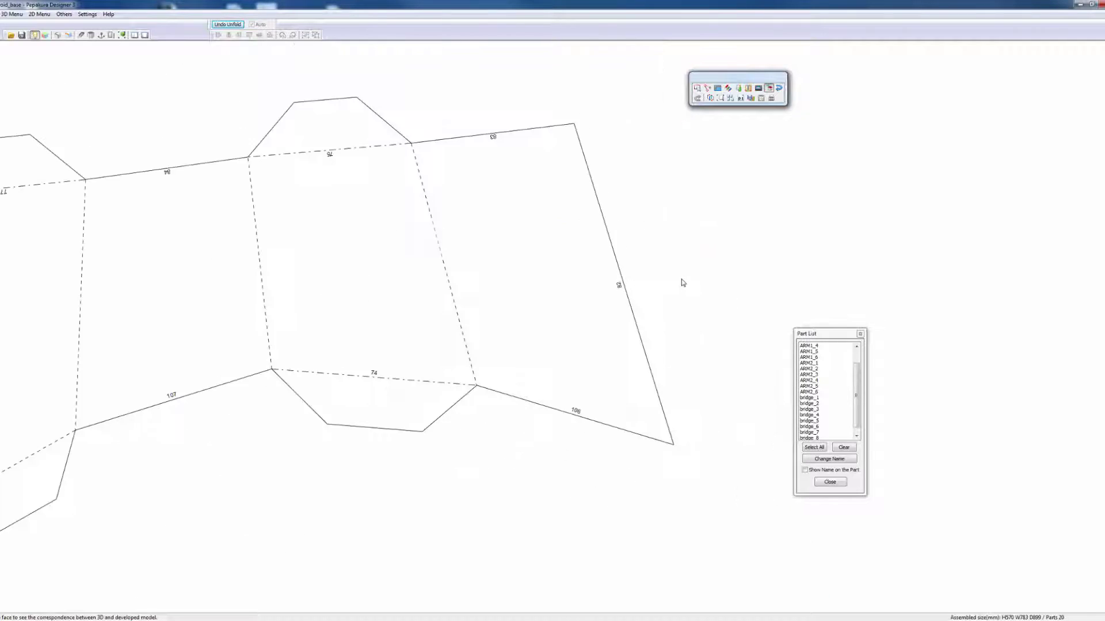
scroll(392, 320, down, 4)
scroll(498, 320, up, 6)
scroll(397, 322, up, 6)
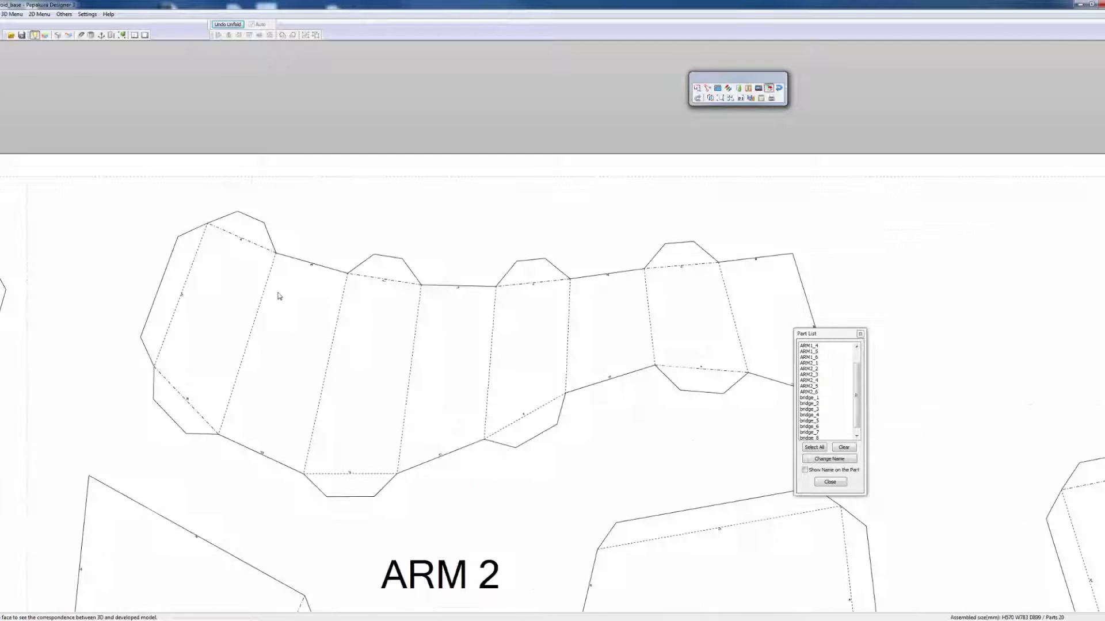
scroll(490, 292, up, 4)
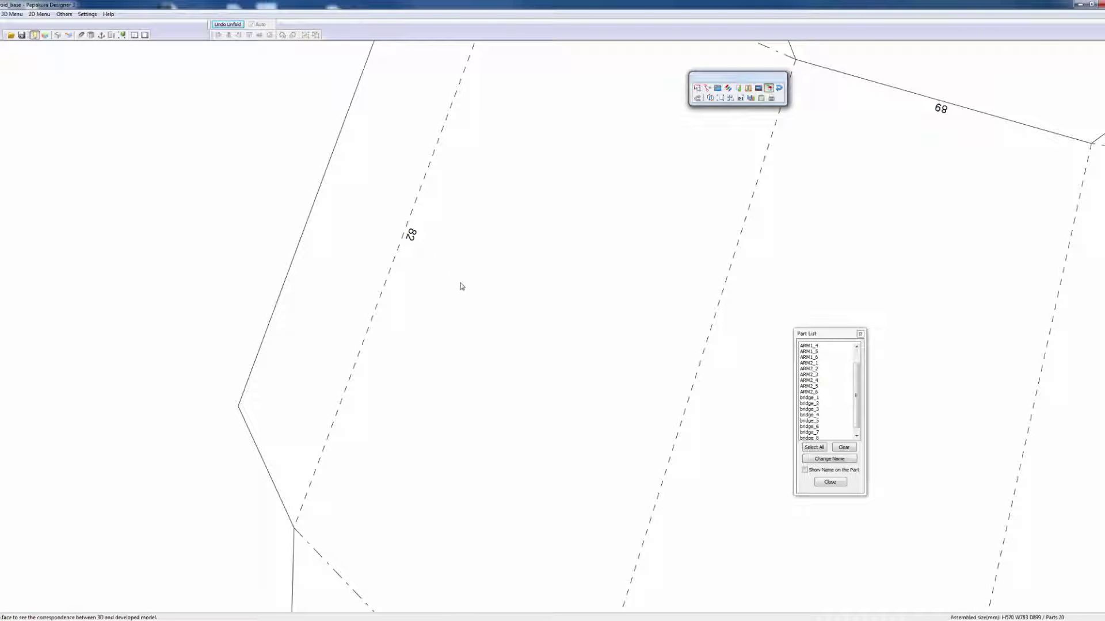
scroll(460, 286, down, 6)
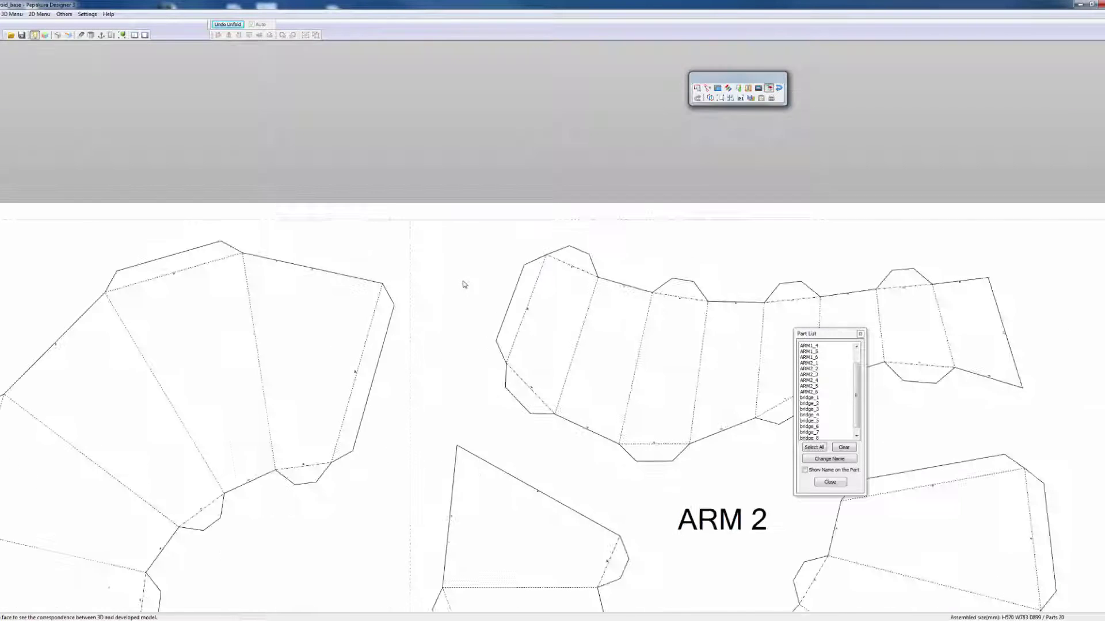
scroll(463, 285, up, 5)
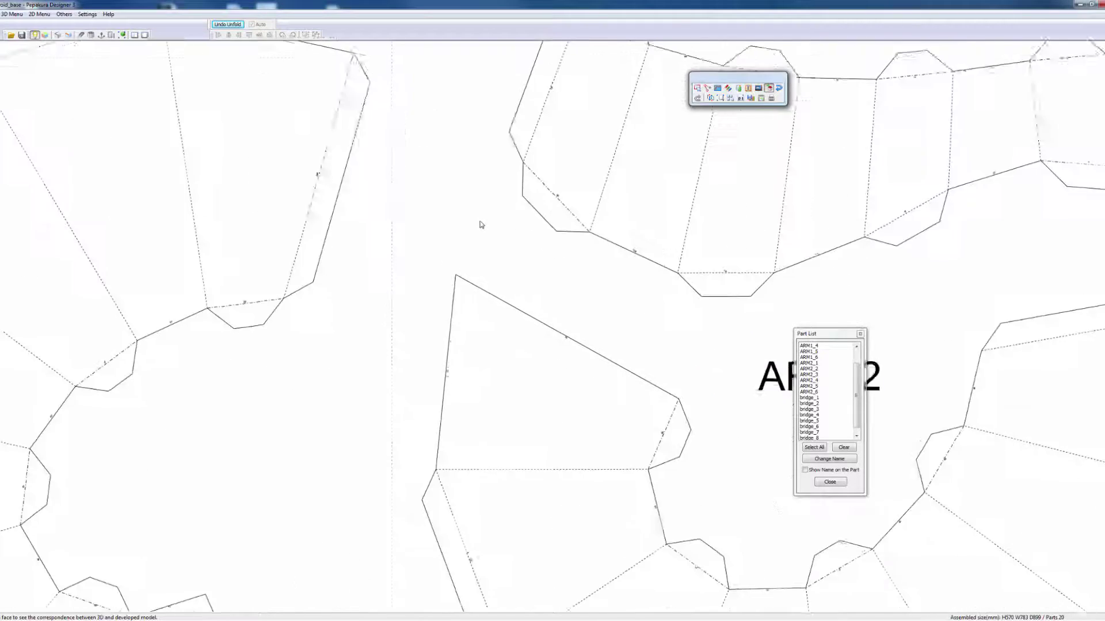
scroll(482, 223, down, 4)
scroll(587, 271, up, 7)
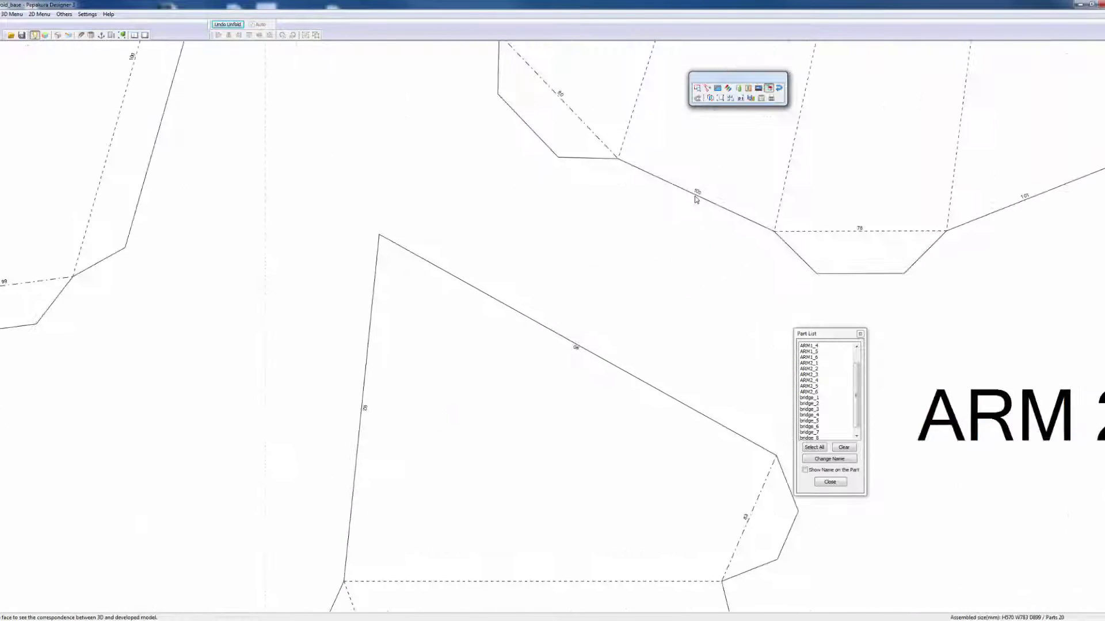
scroll(703, 239, up, 6)
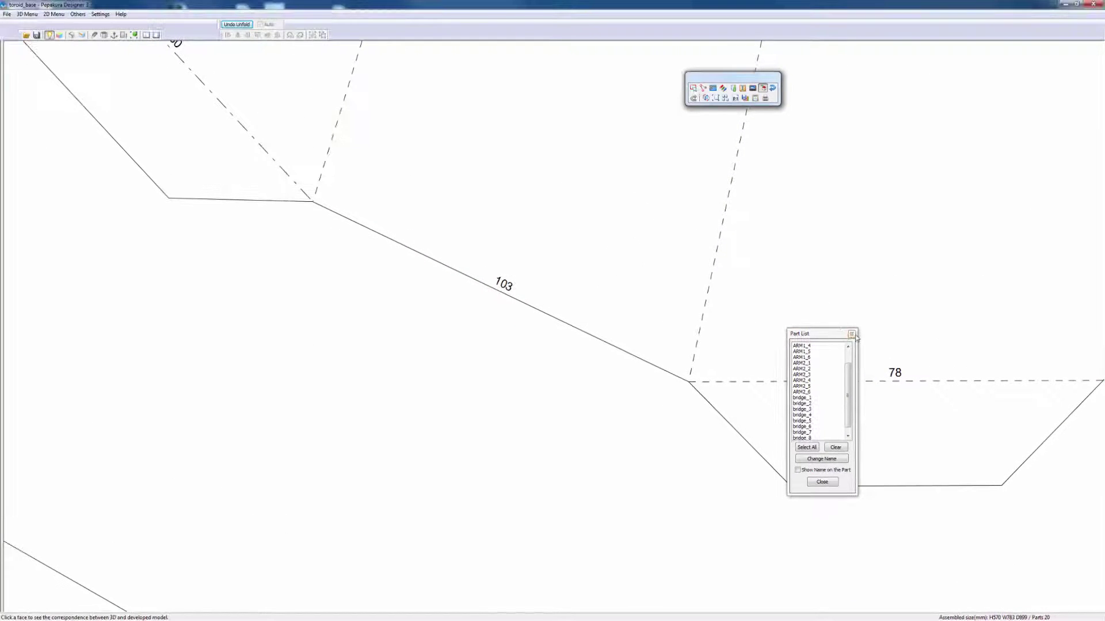
Step: Close the Part List and set the Edge ID font size to 15 in Other Settings
click(852, 333)
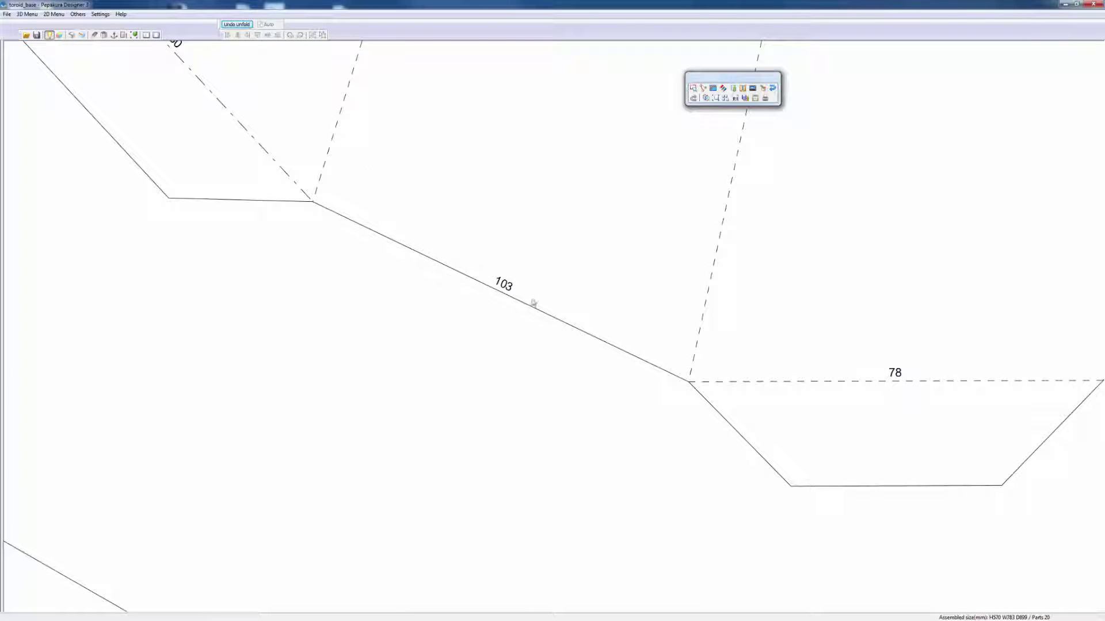
click(101, 15)
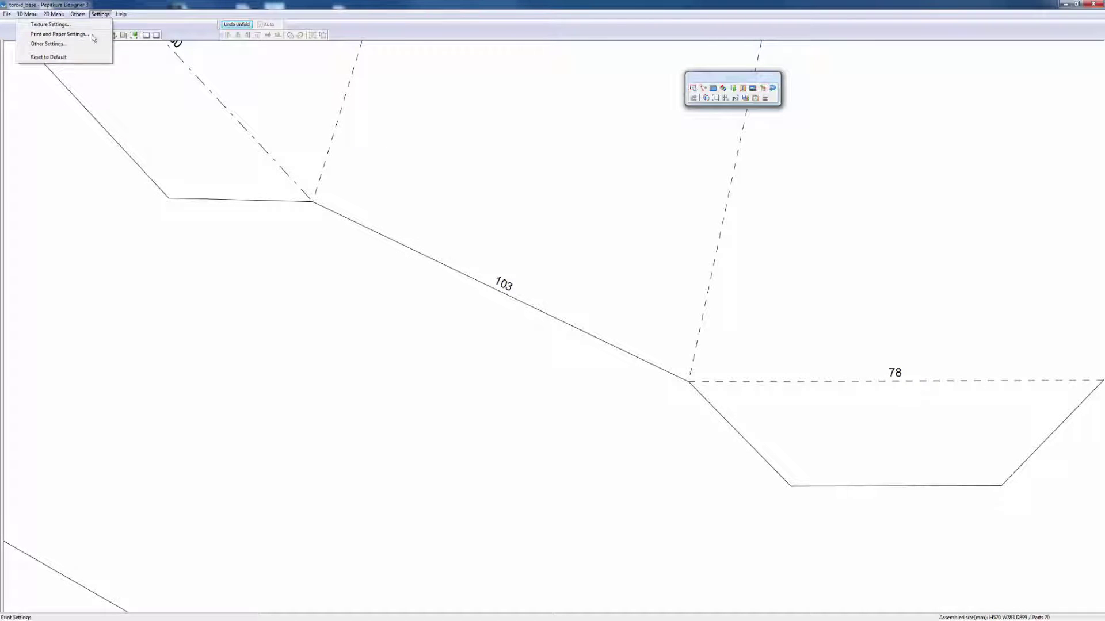
click(62, 45)
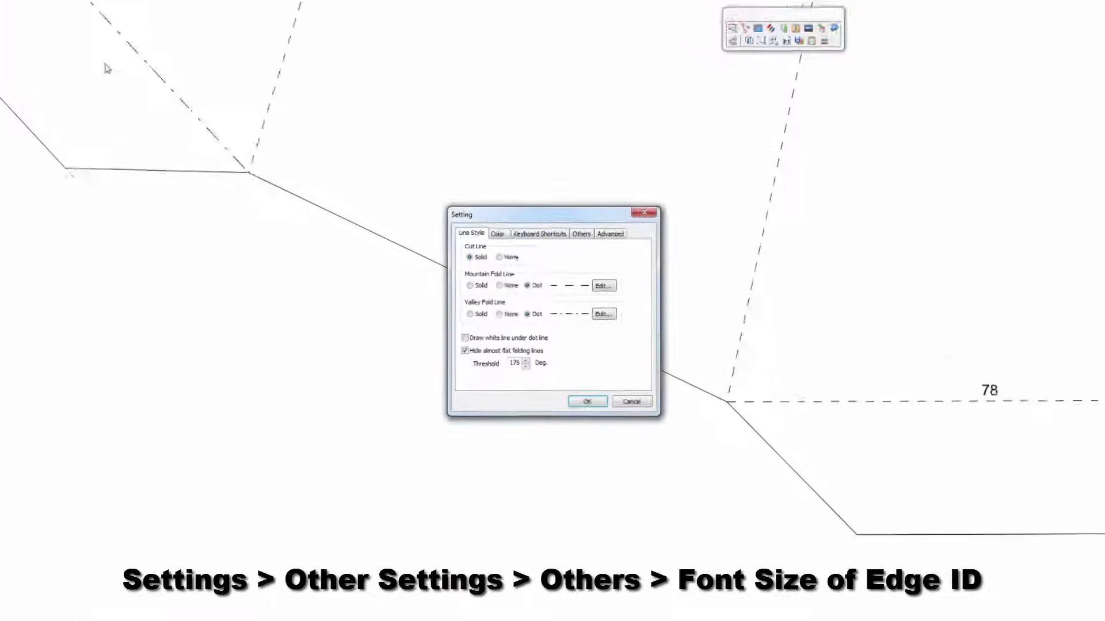
click(582, 230)
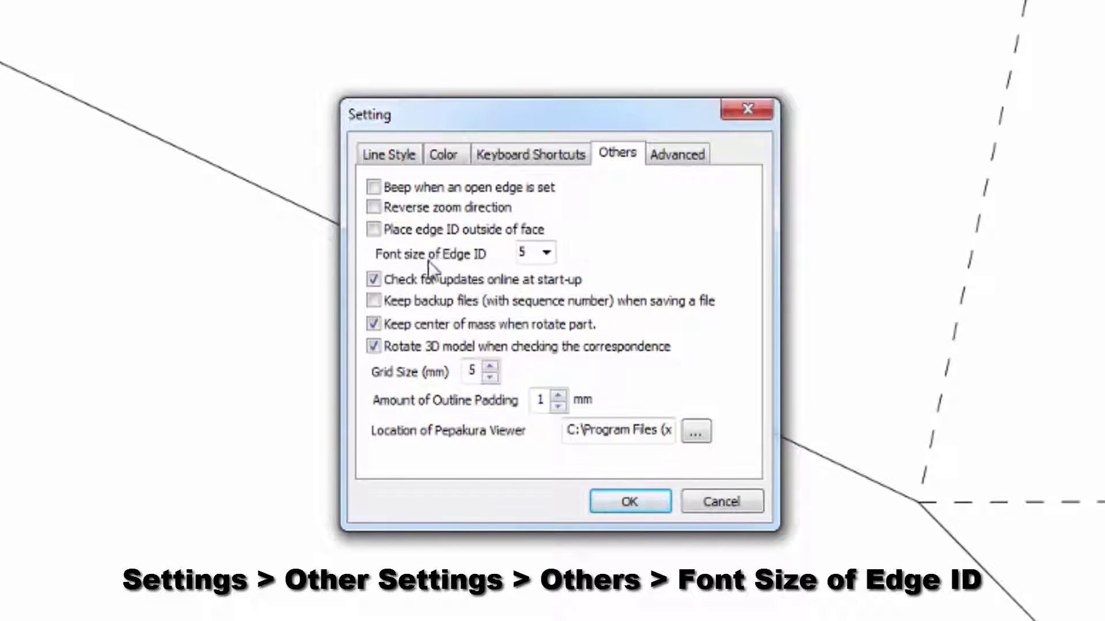
click(547, 253)
click(549, 251)
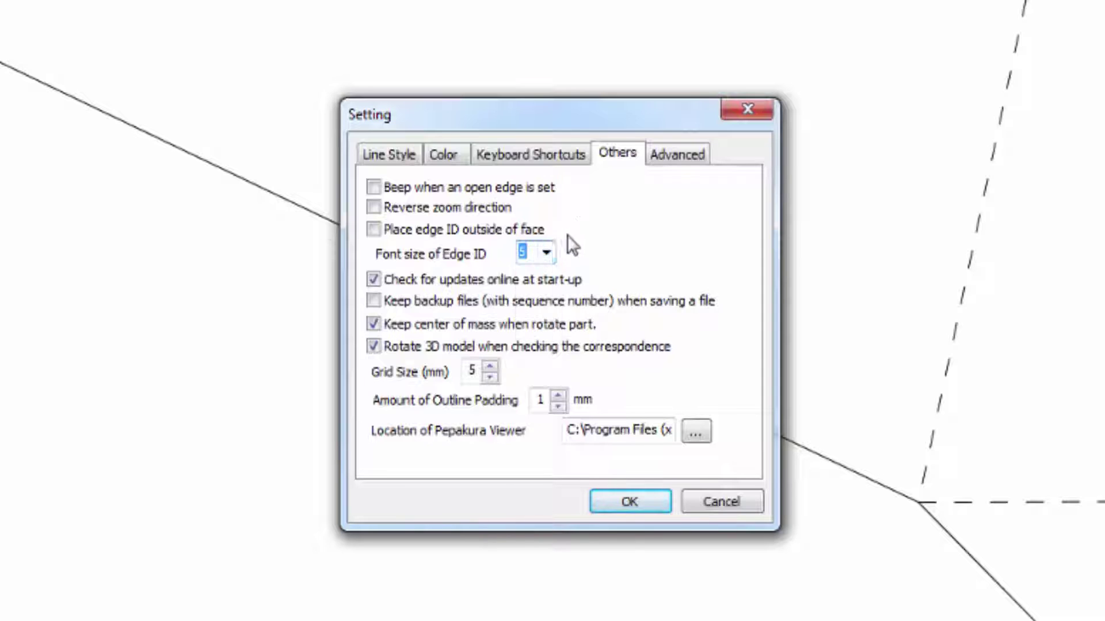
text(15)
key(Tab)
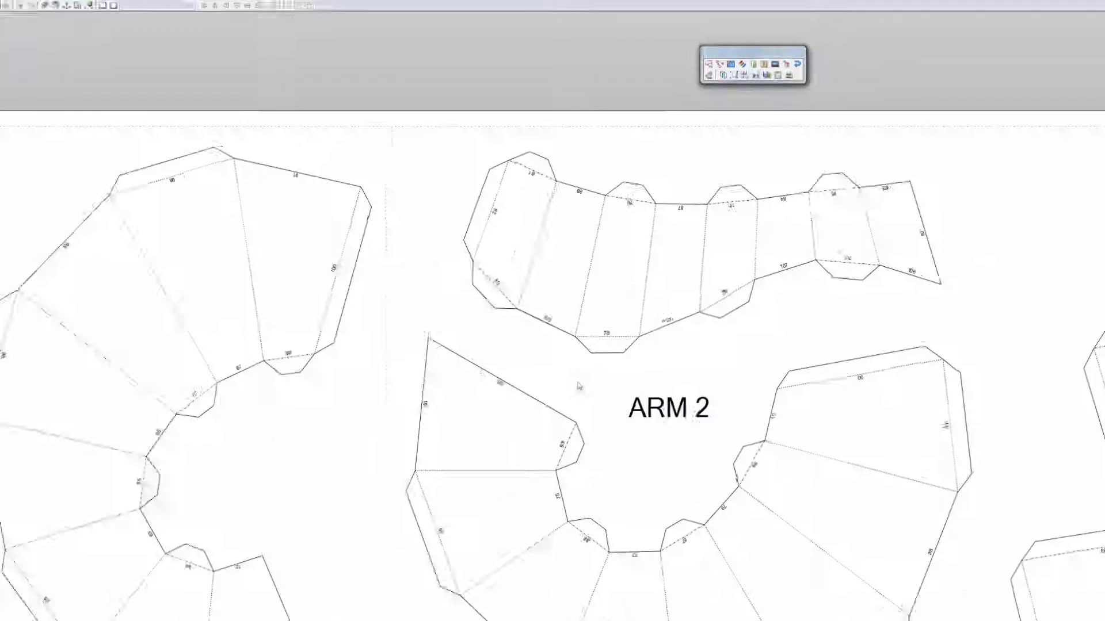
Step: Zoom out and pan until all six pages of ARM 1, ARM 2 and BRIDGE parts are visible
scroll(613, 487, down, 2)
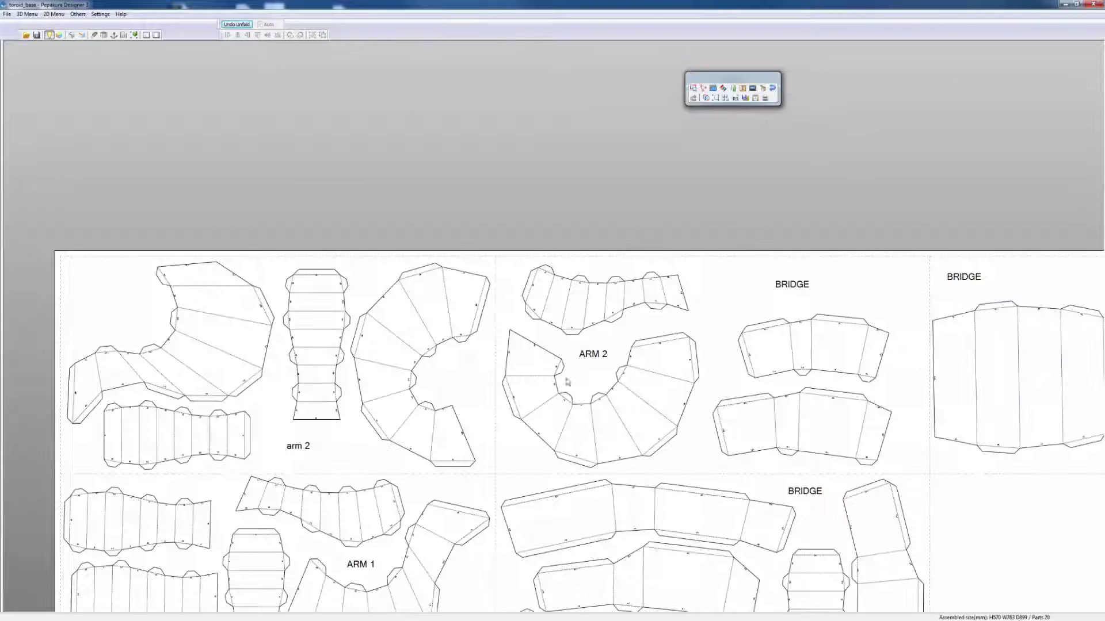
middle_drag(567, 382, 619, 311)
scroll(619, 311, up, 2)
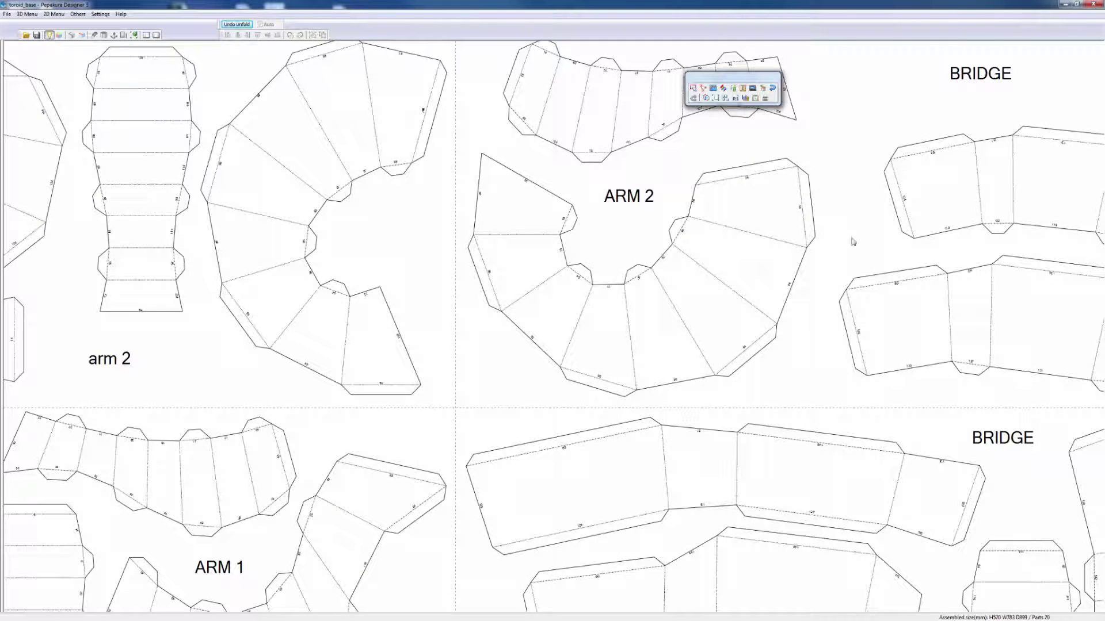
scroll(823, 349, down, 4)
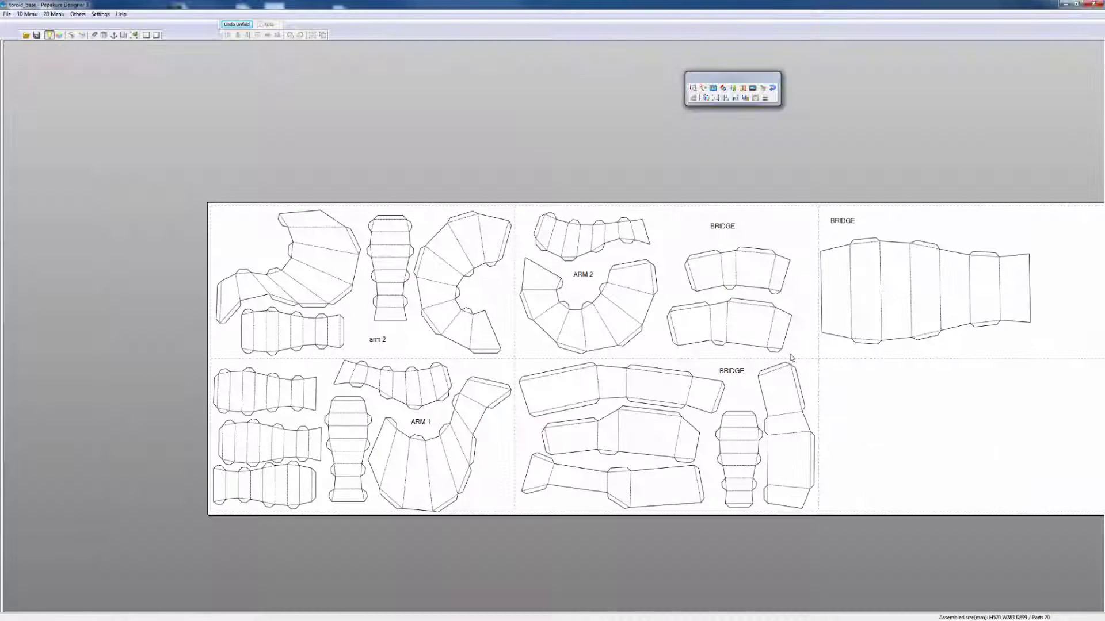
scroll(739, 326, up, 5)
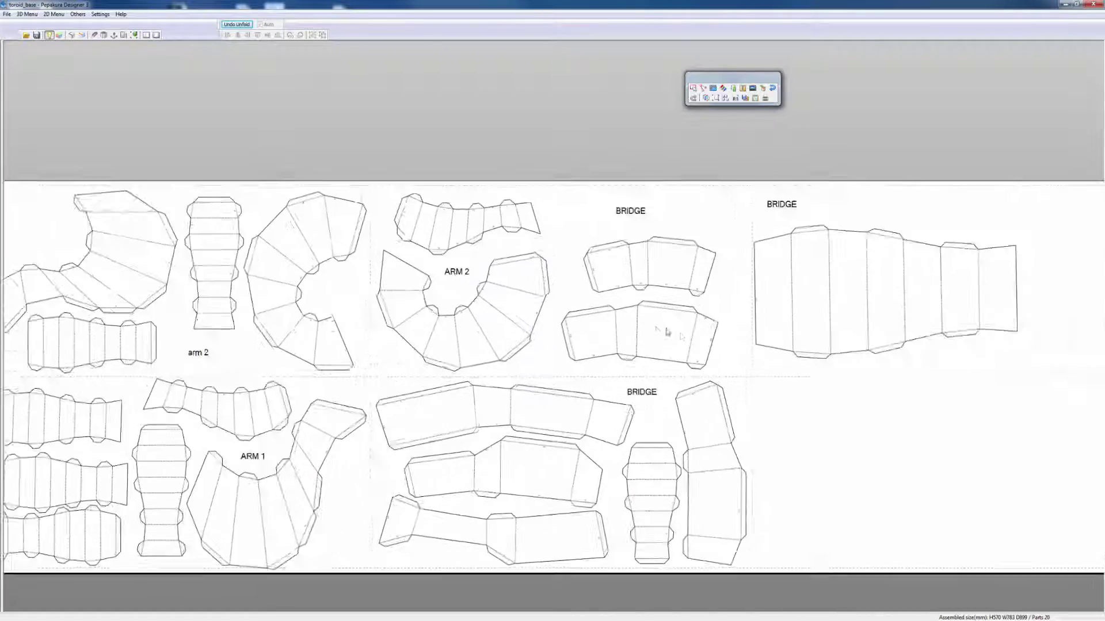
scroll(685, 266, up, 4)
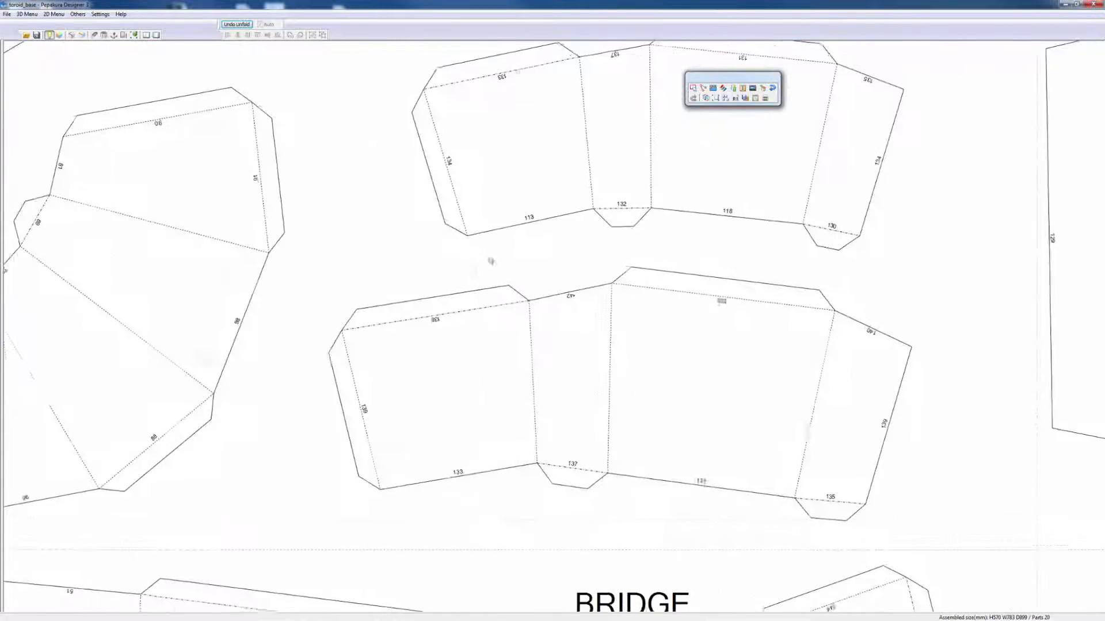
scroll(491, 108, up, 4)
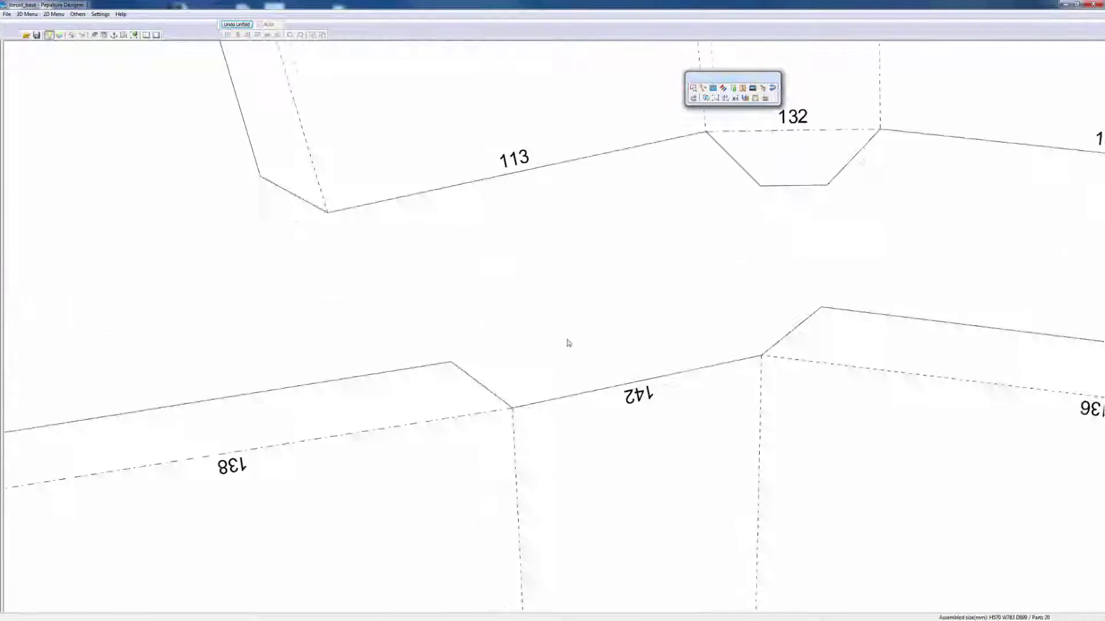
scroll(561, 345, up, 3)
scroll(565, 345, down, 8)
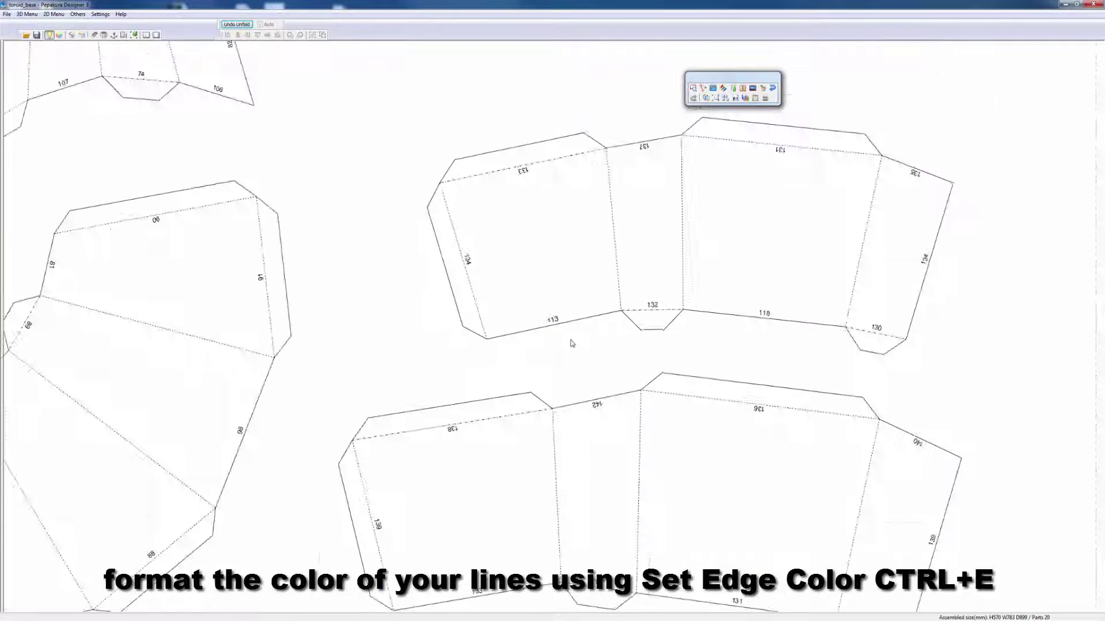
scroll(573, 348, down, 2)
scroll(575, 353, up, 4)
scroll(603, 284, down, 2)
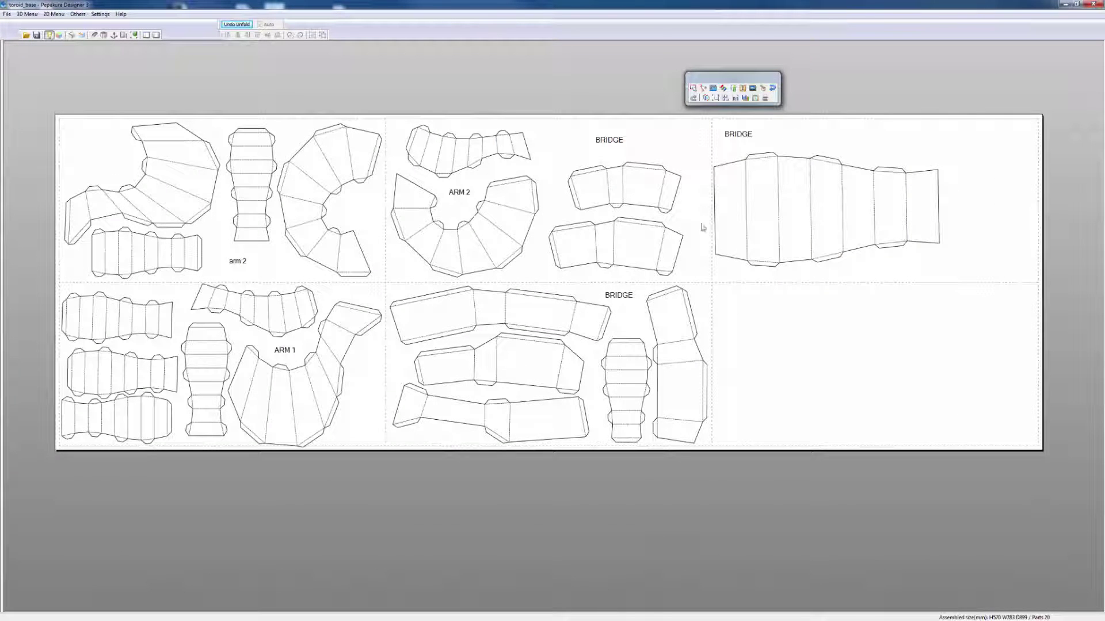
scroll(646, 253, up, 2)
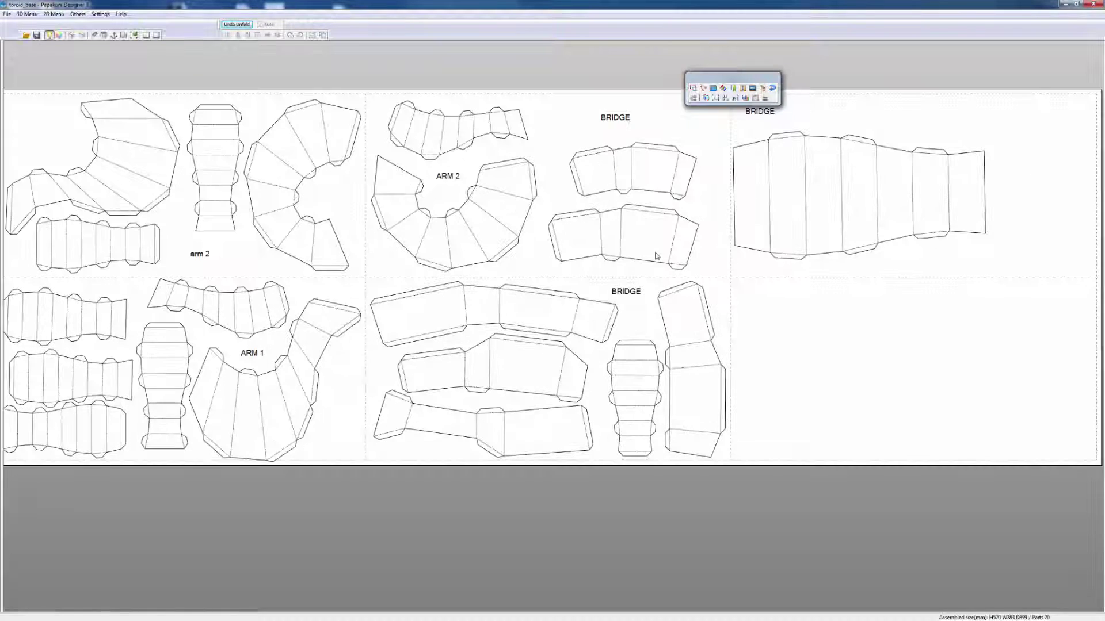
right_drag(589, 188, 613, 273)
scroll(616, 271, down, 1)
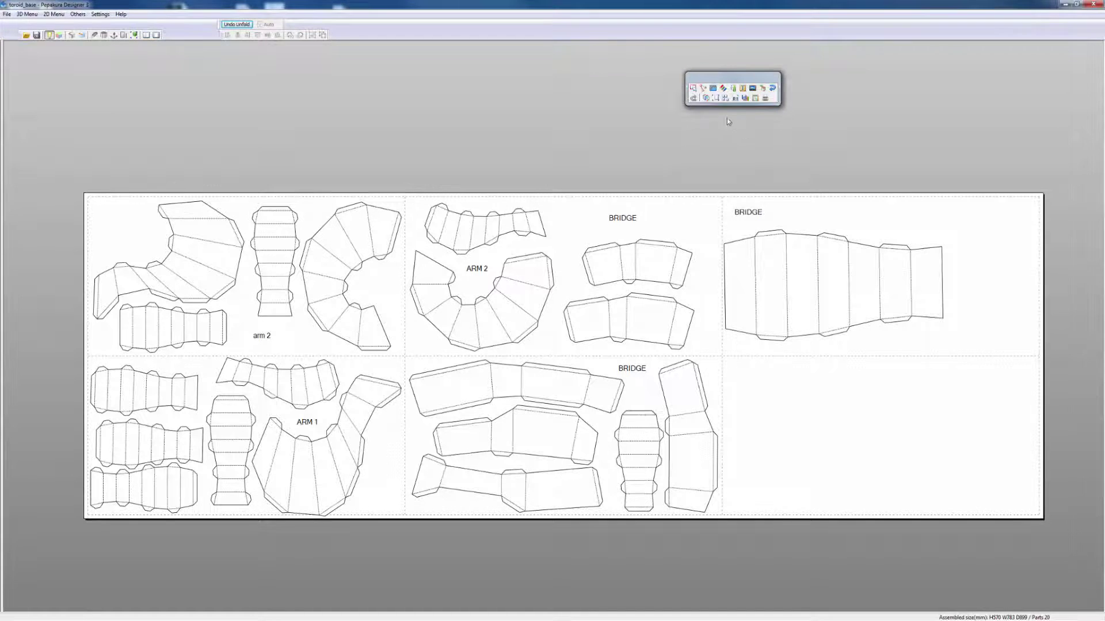
Step: Open Line Color and paint every cut line on the sheet magenta
click(723, 87)
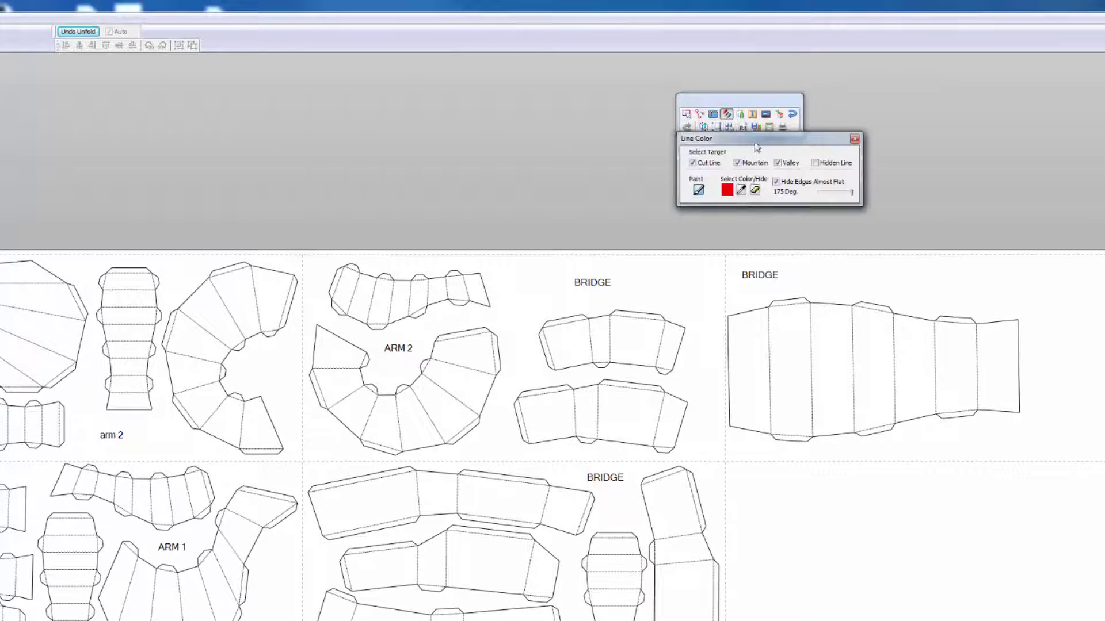
drag(755, 146, 390, 128)
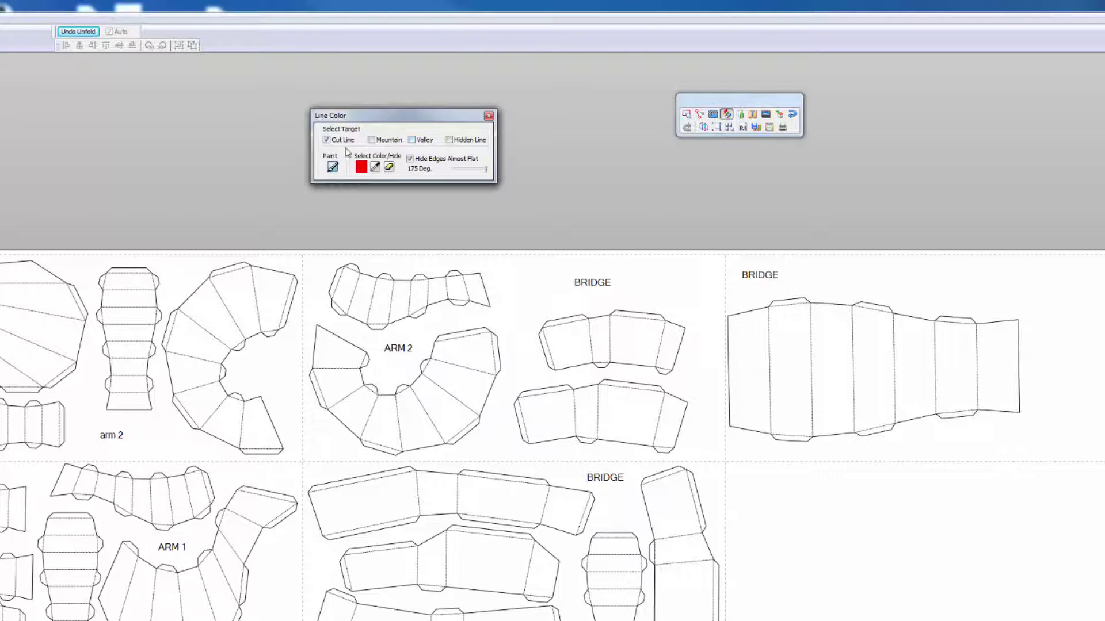
click(361, 167)
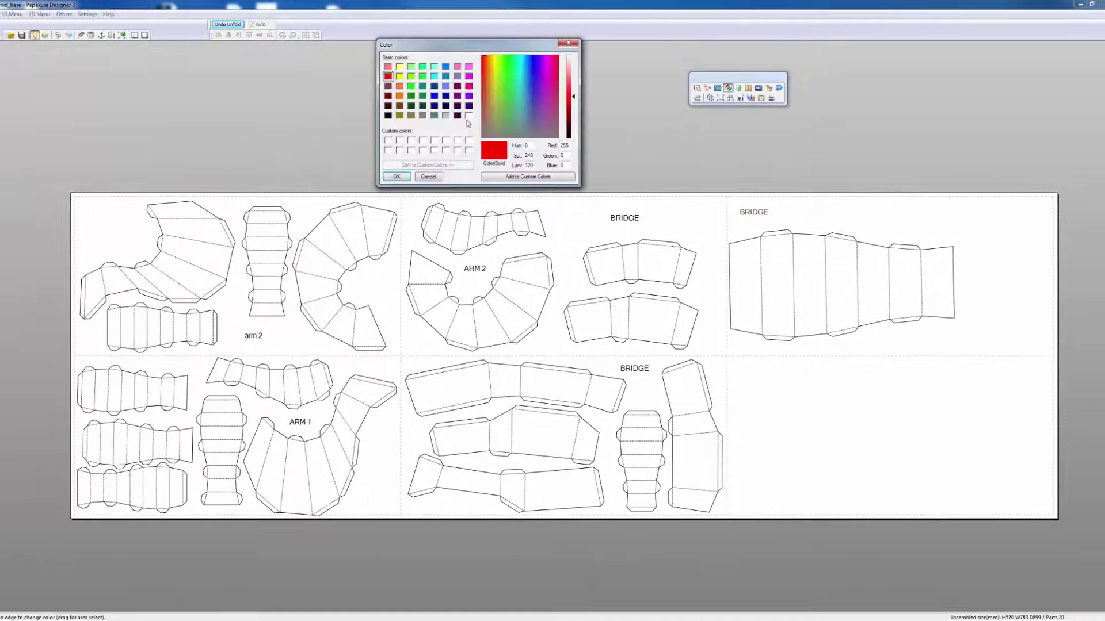
click(469, 76)
click(397, 177)
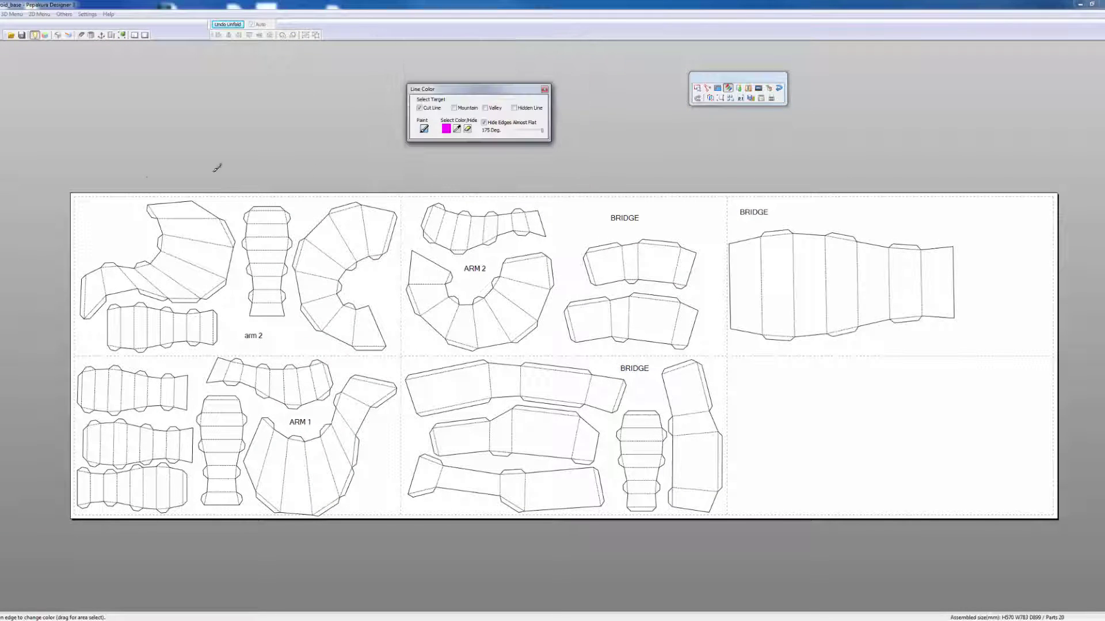
drag(65, 153, 1034, 529)
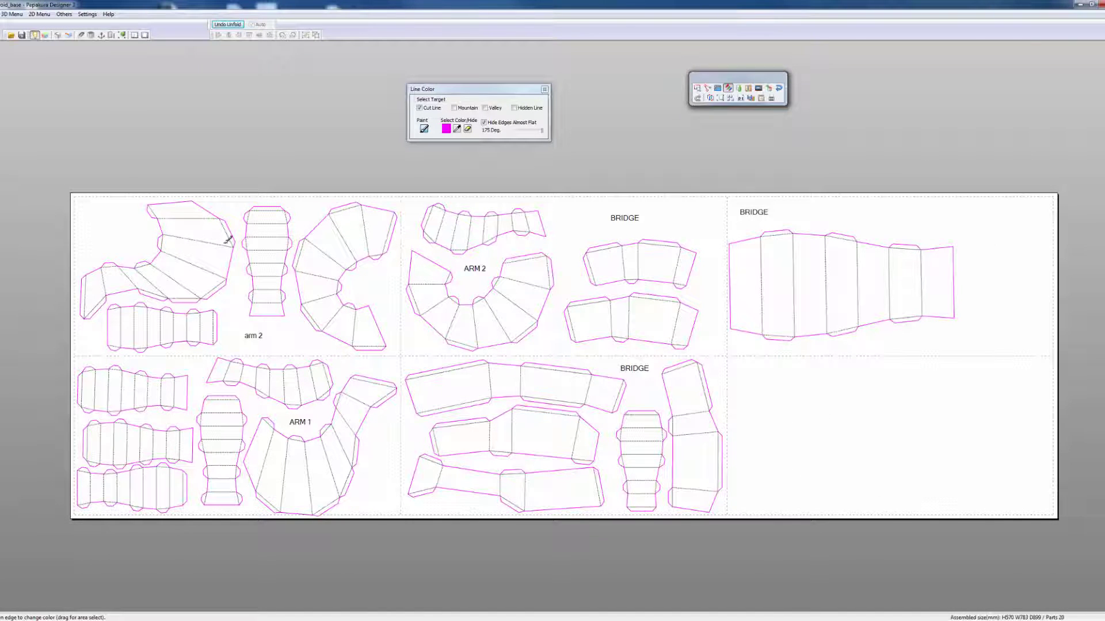
Step: Paint the mountain fold lines across the sheet blue
click(454, 108)
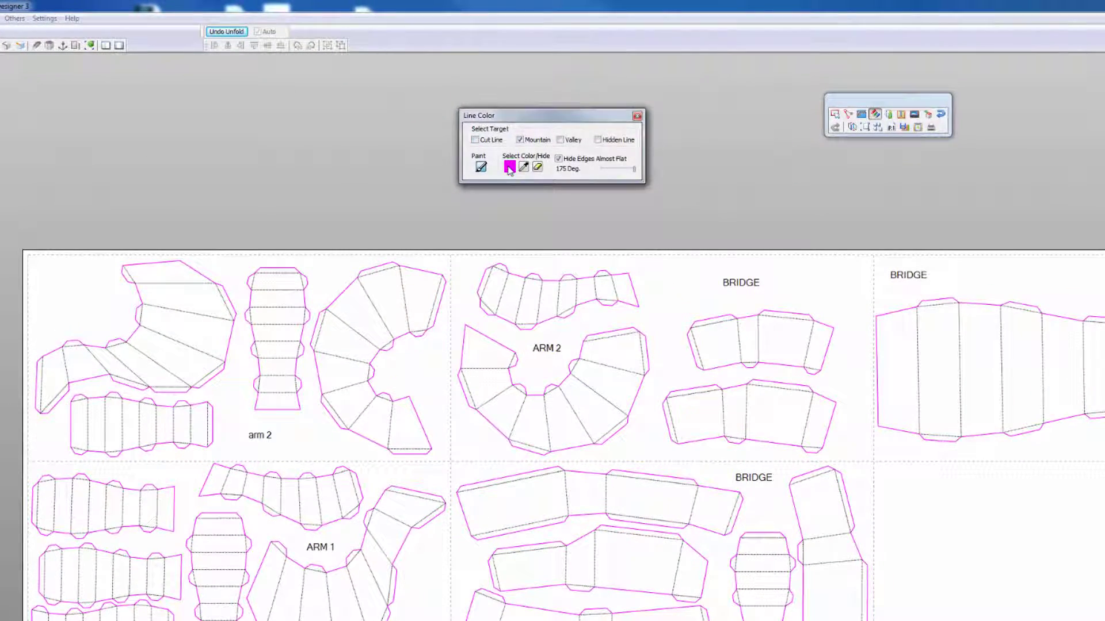
click(508, 168)
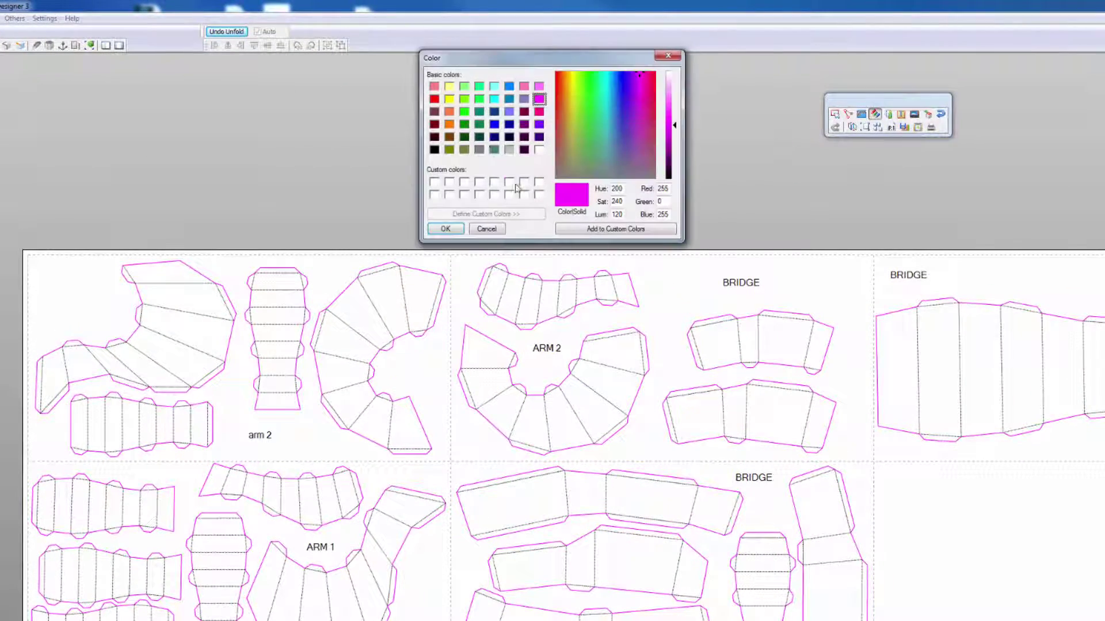
click(494, 125)
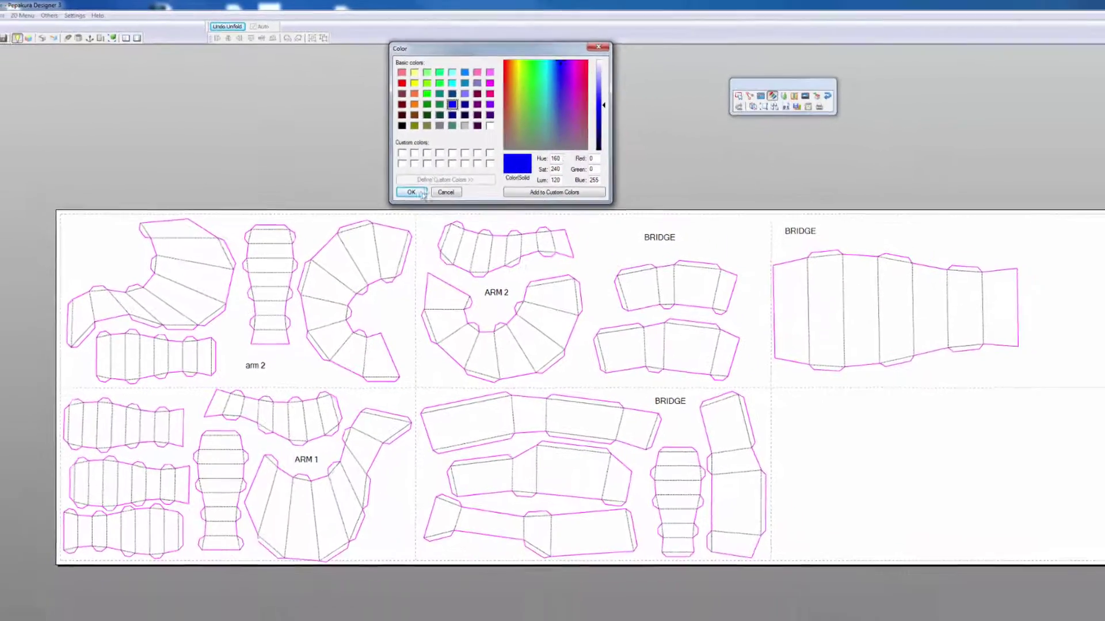
key(Return)
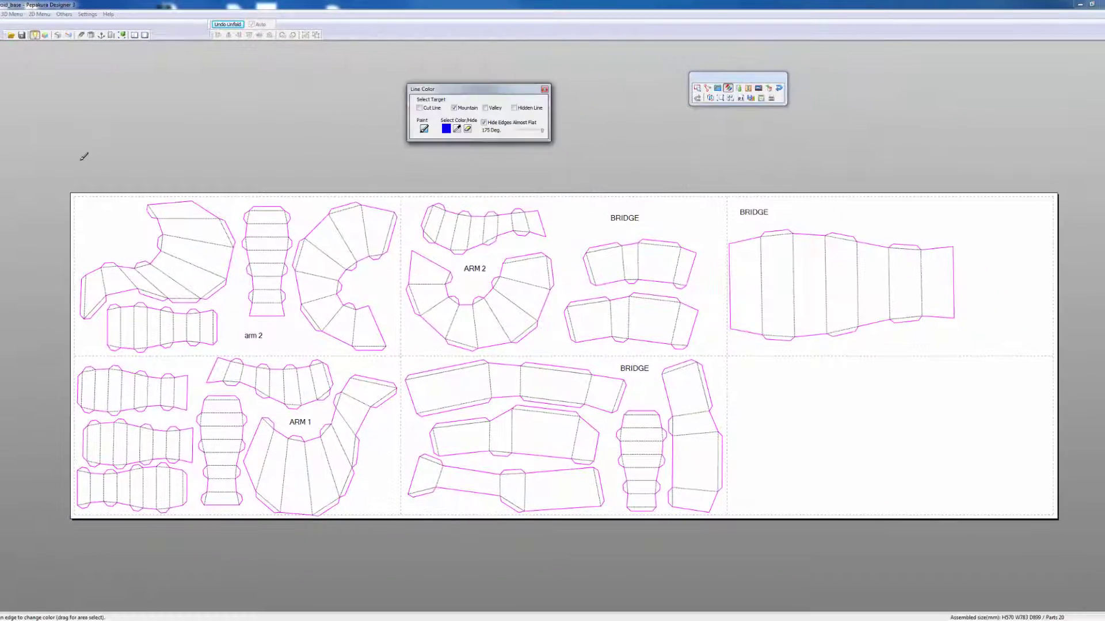
drag(81, 159, 978, 437)
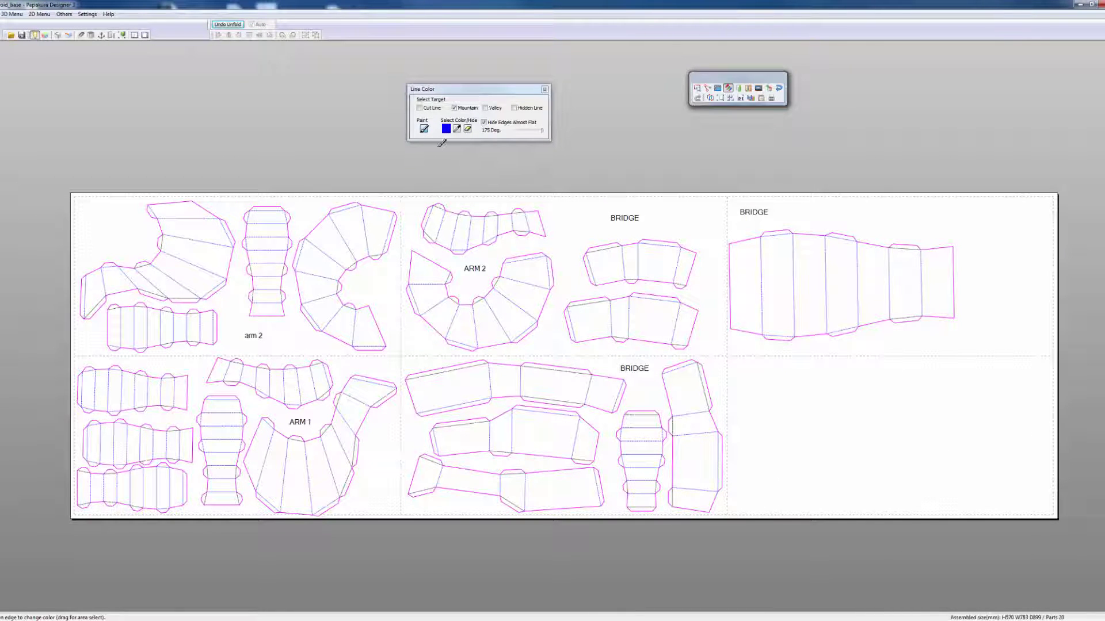
Step: Add valley folds to the target and paint the fold lines teal
click(484, 109)
click(447, 128)
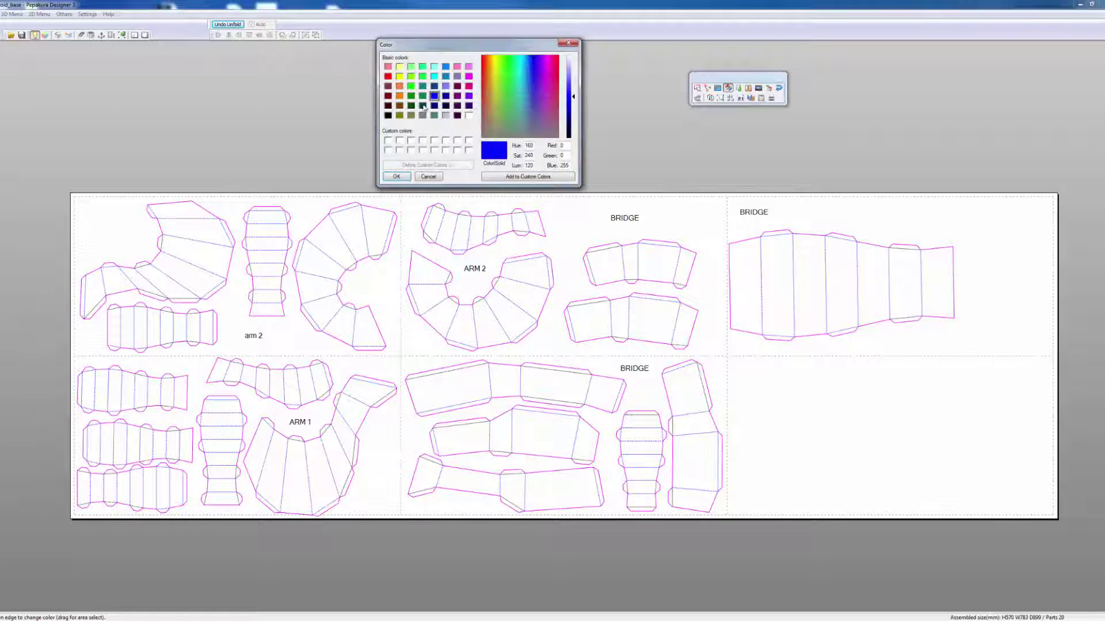
click(423, 86)
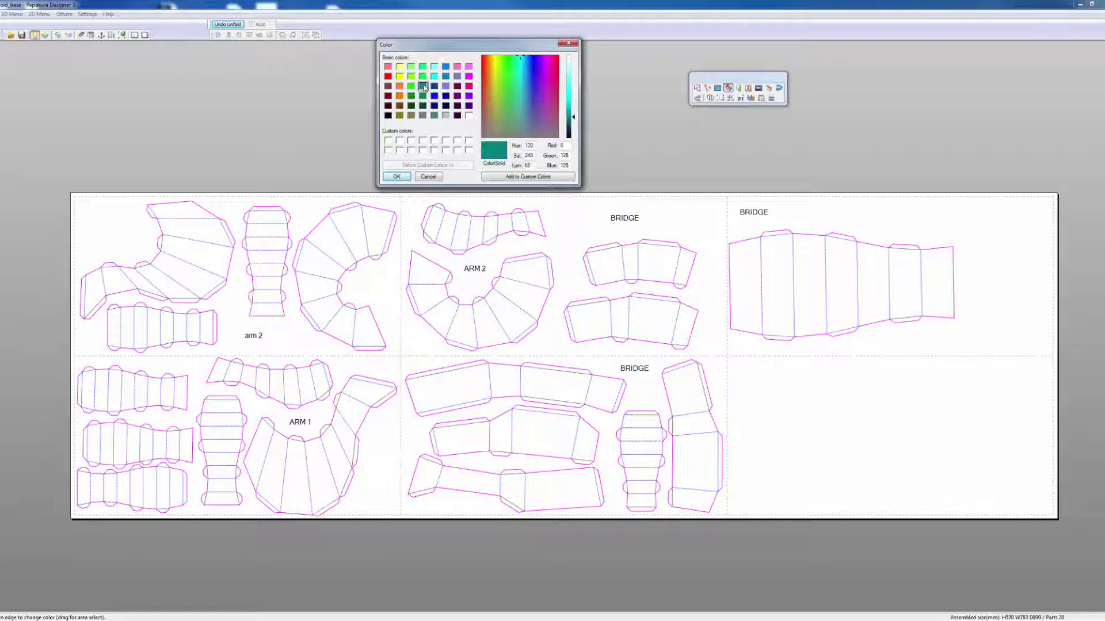
click(397, 176)
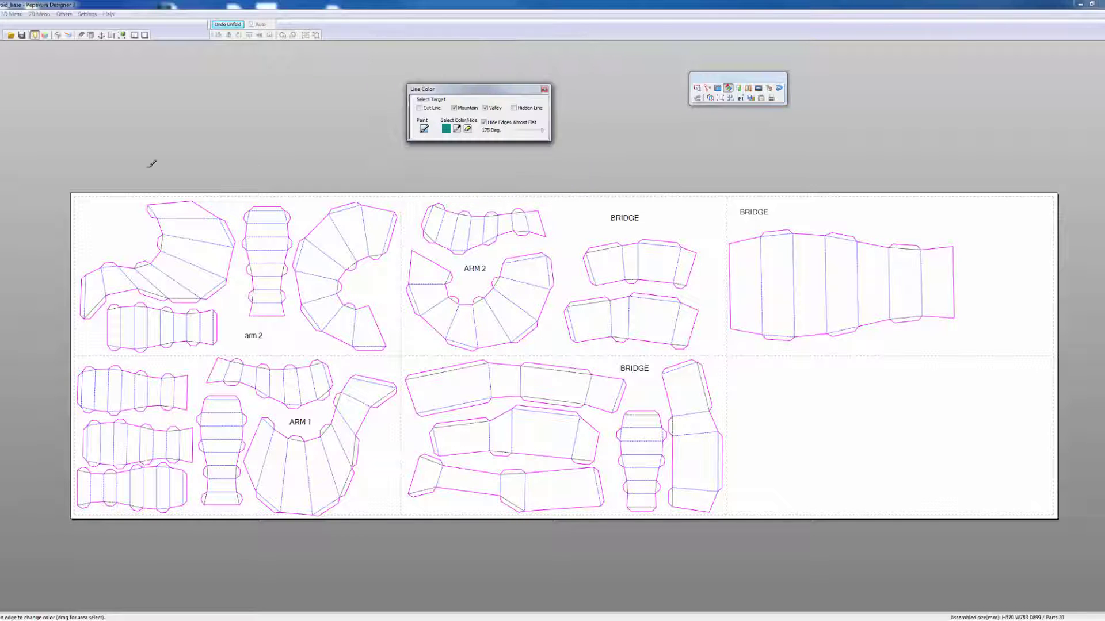
drag(71, 157, 1032, 526)
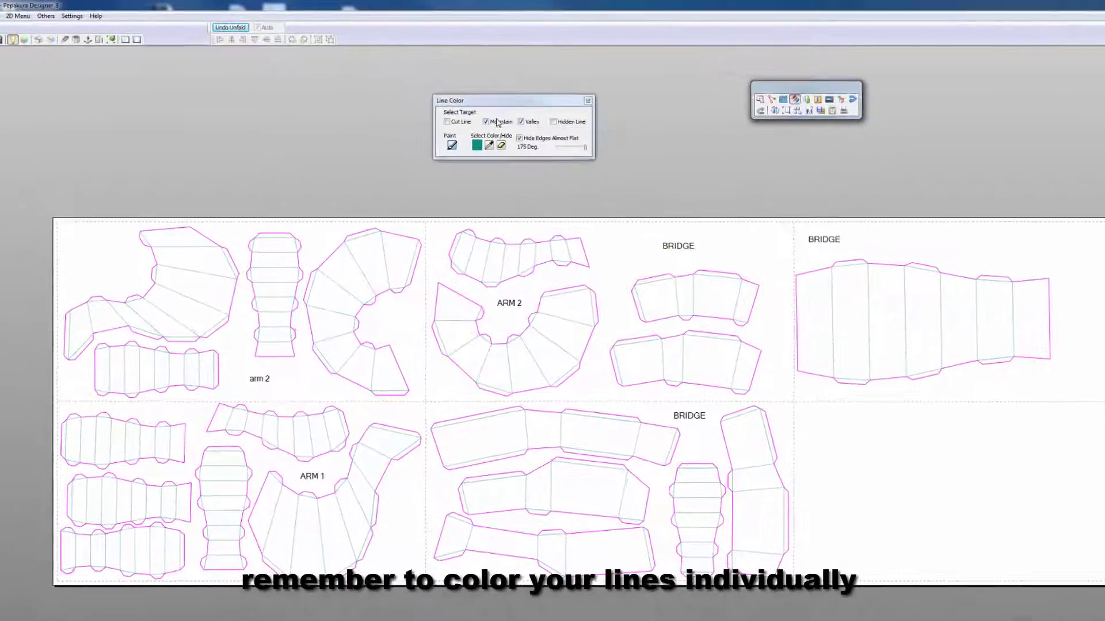
Step: Drop mountain folds from the target and paint the valley fold lines dark green
click(486, 123)
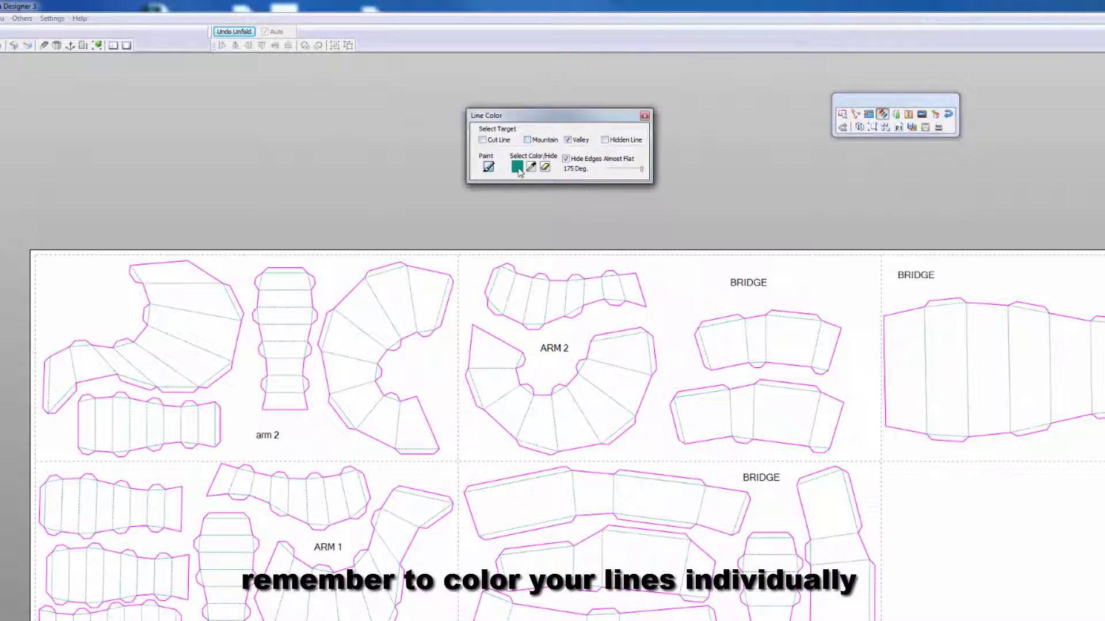
click(517, 167)
click(472, 124)
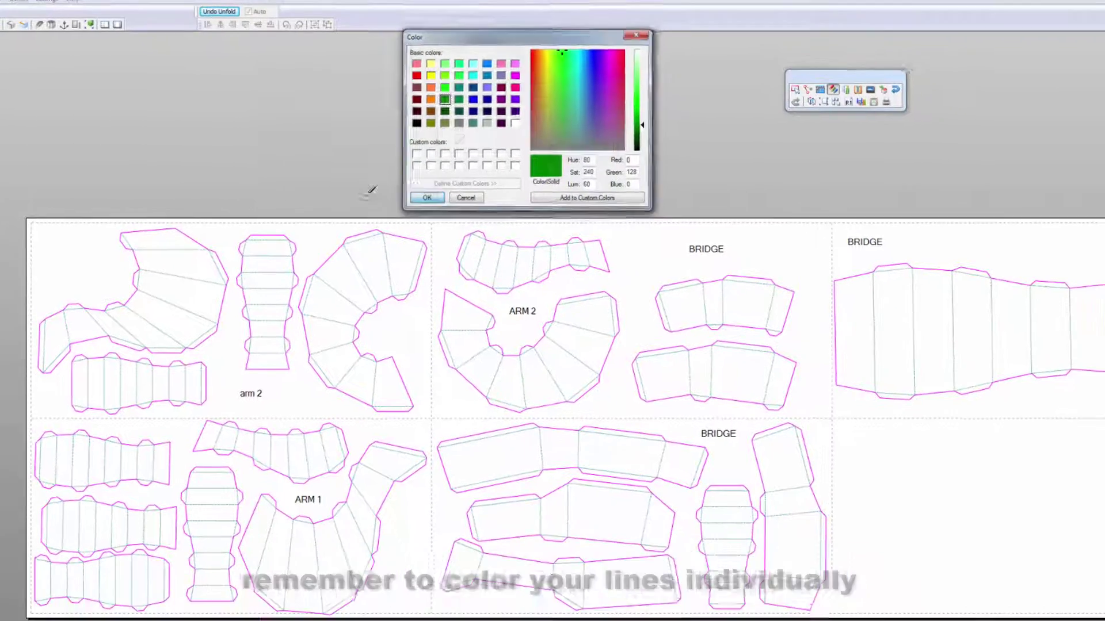
click(452, 228)
drag(22, 133, 1077, 573)
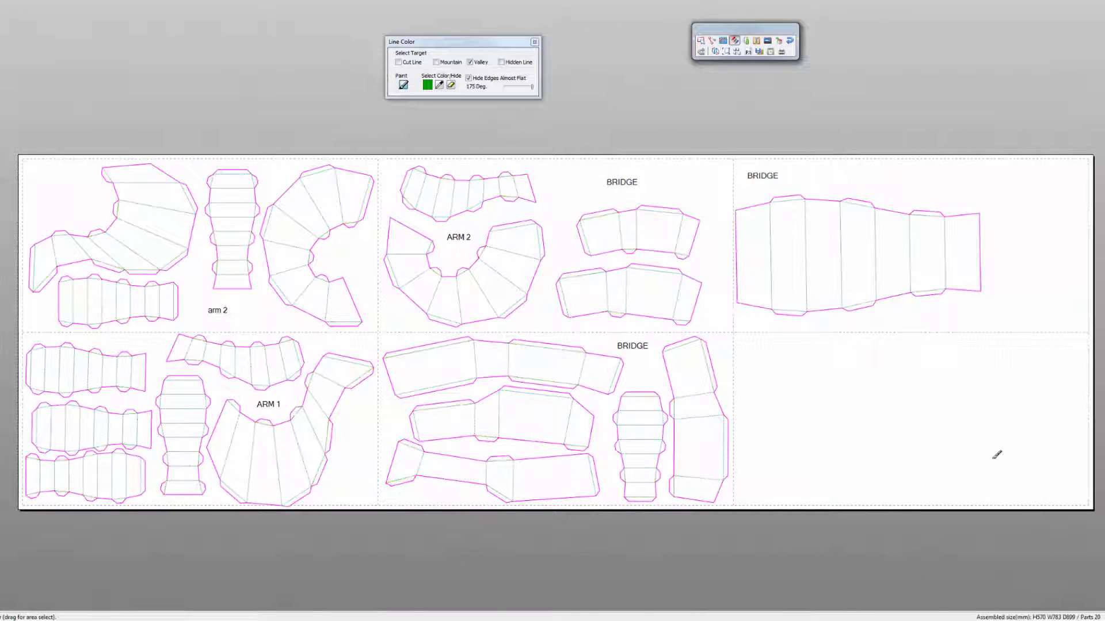
Step: Re-include mountain folds and repaint them blue across the whole sheet
click(438, 62)
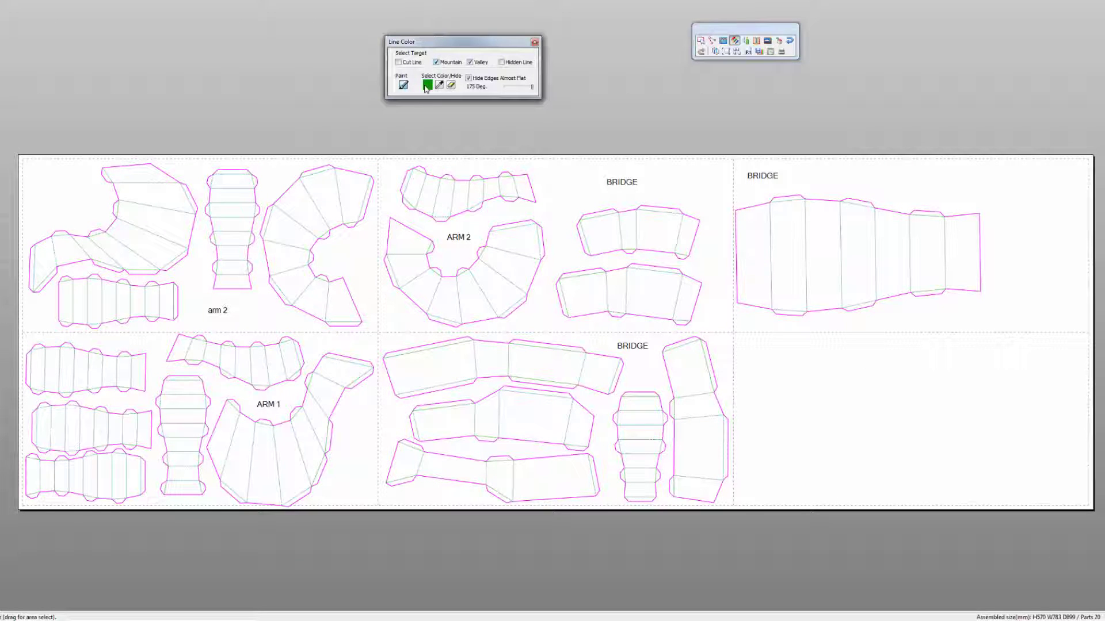
click(427, 86)
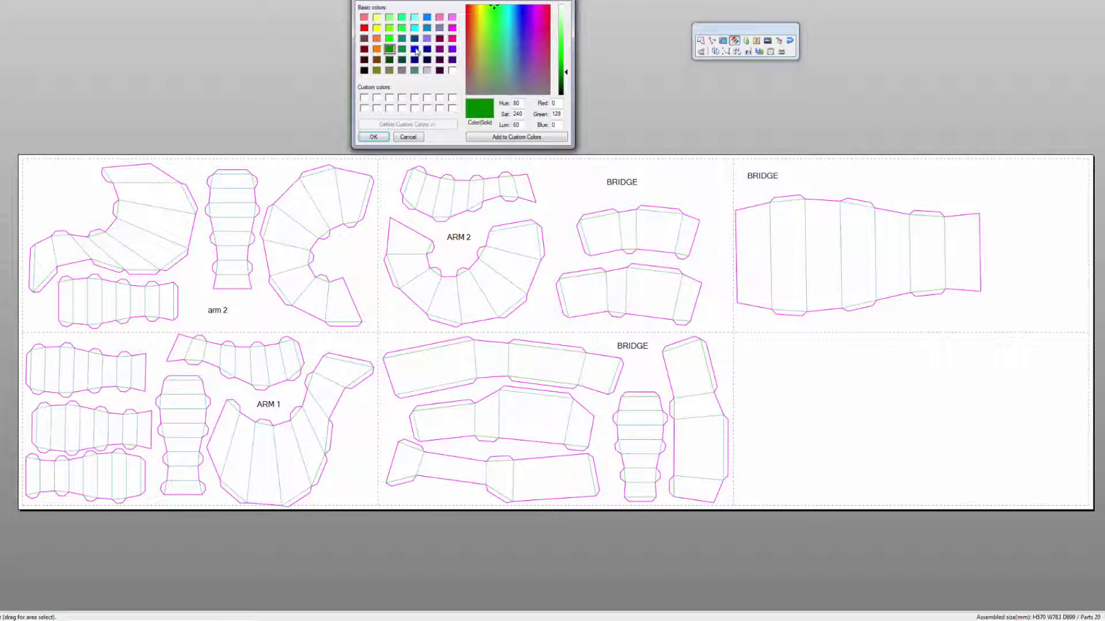
click(415, 49)
click(374, 137)
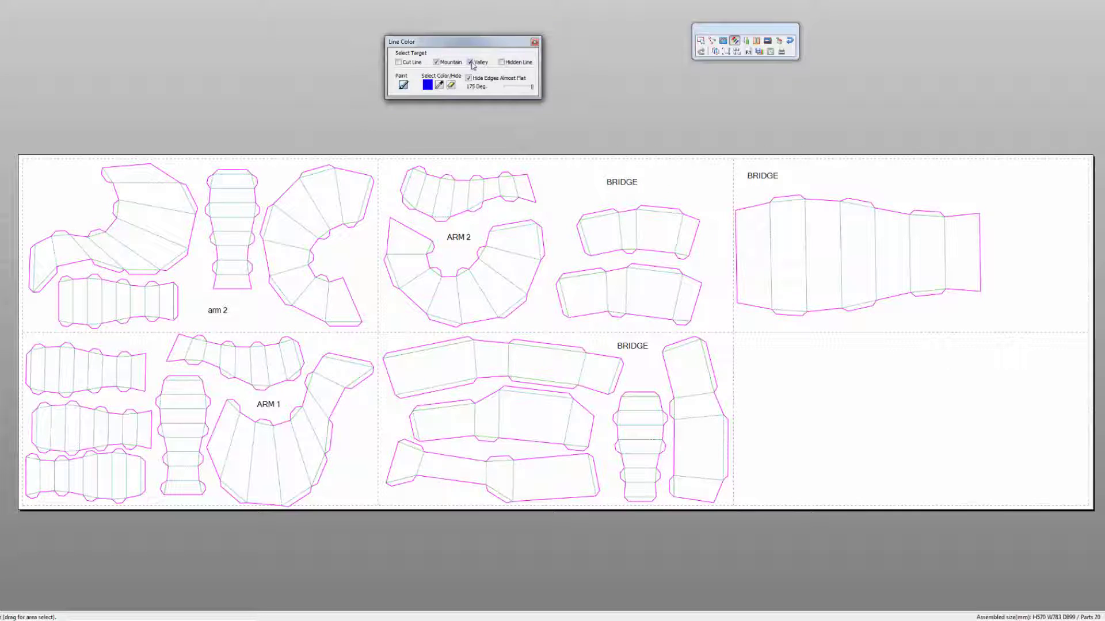
drag(21, 110, 1044, 512)
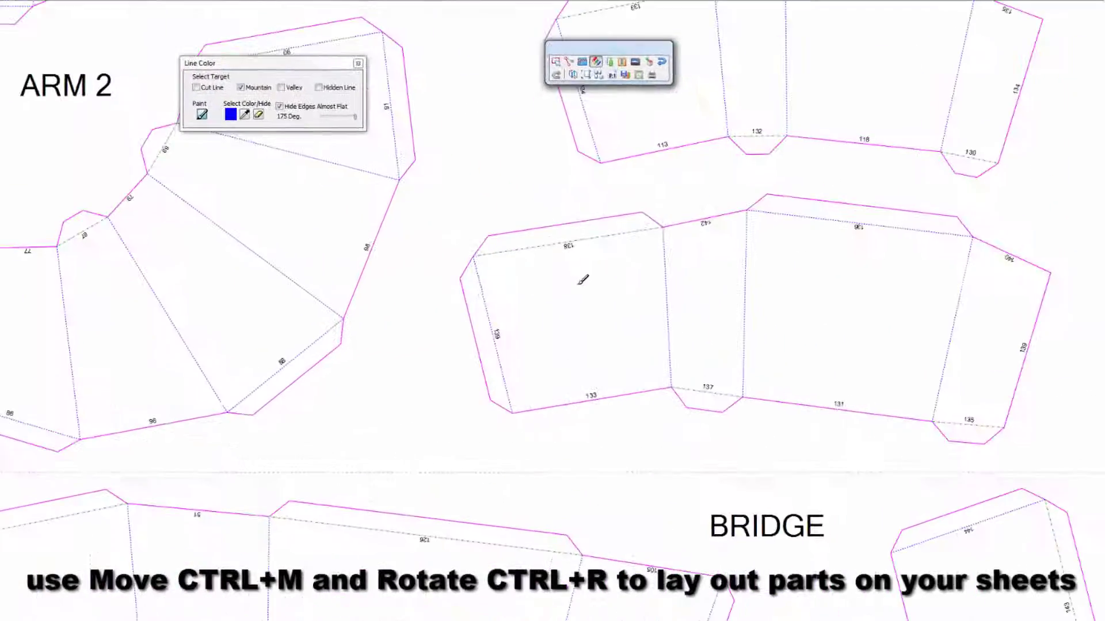
Step: Check the fold lines up close, then set the line paint colour to red
scroll(505, 311, up, 5)
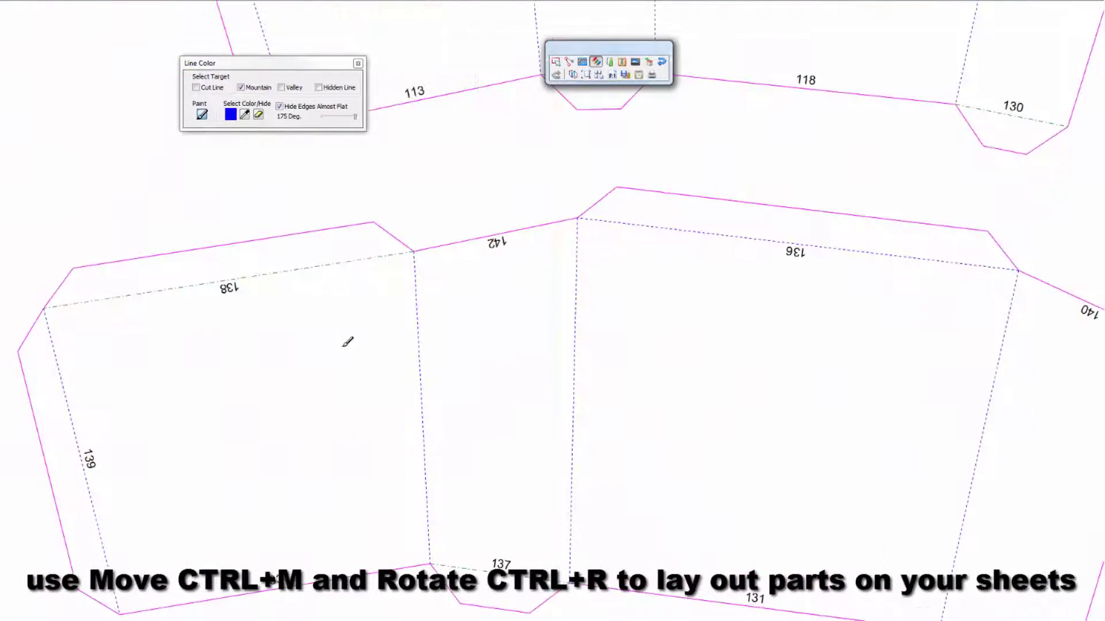
scroll(347, 342, up, 2)
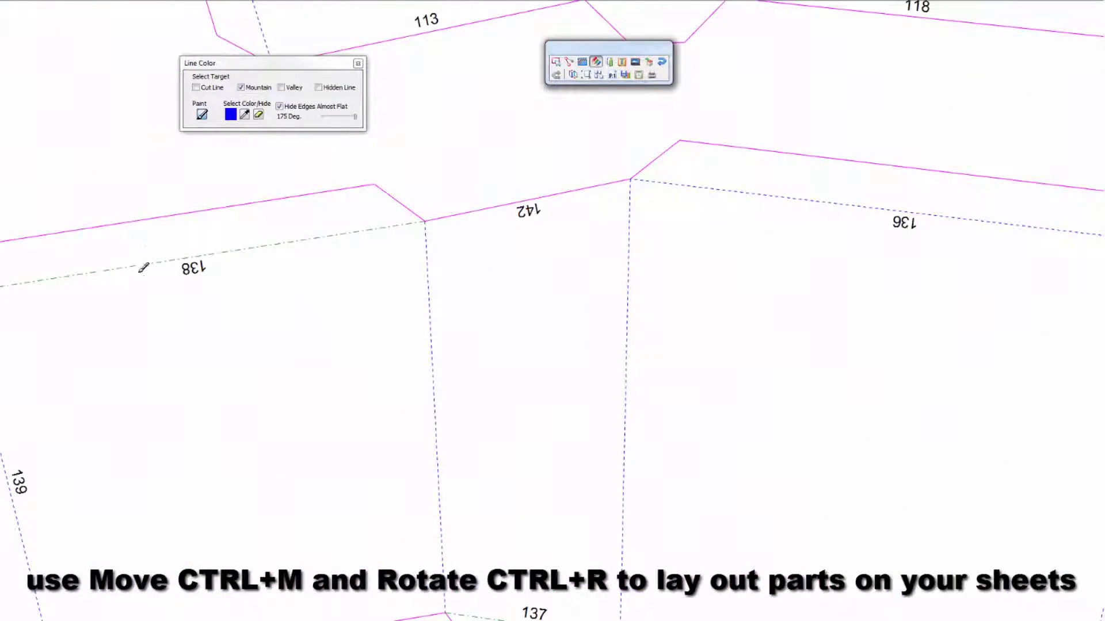
scroll(300, 404, down, 8)
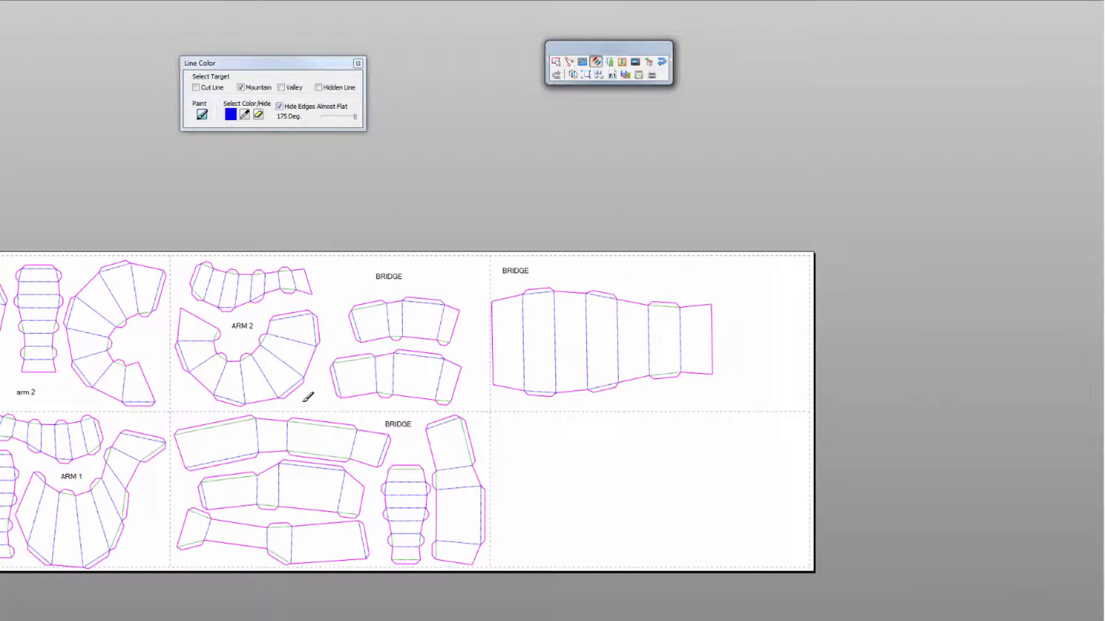
right_drag(307, 397, 328, 382)
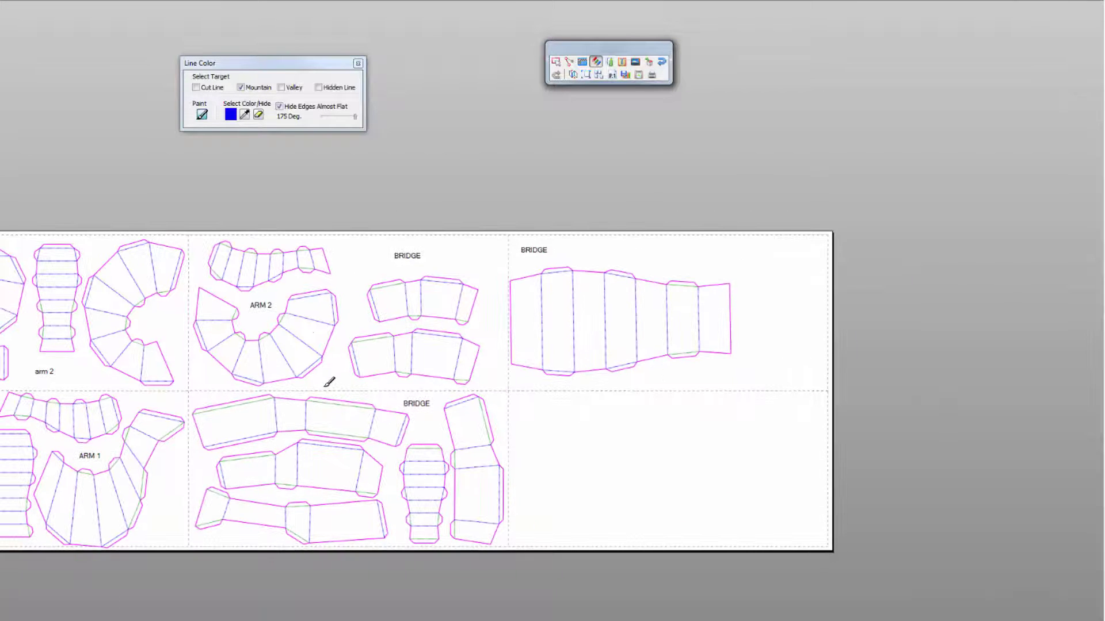
click(230, 117)
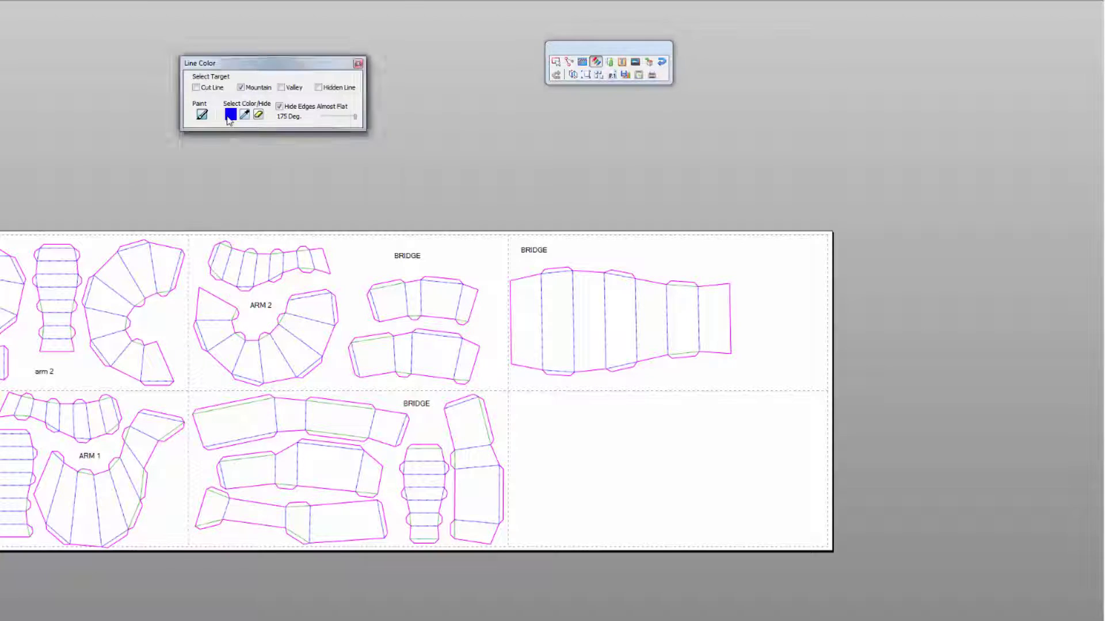
click(229, 117)
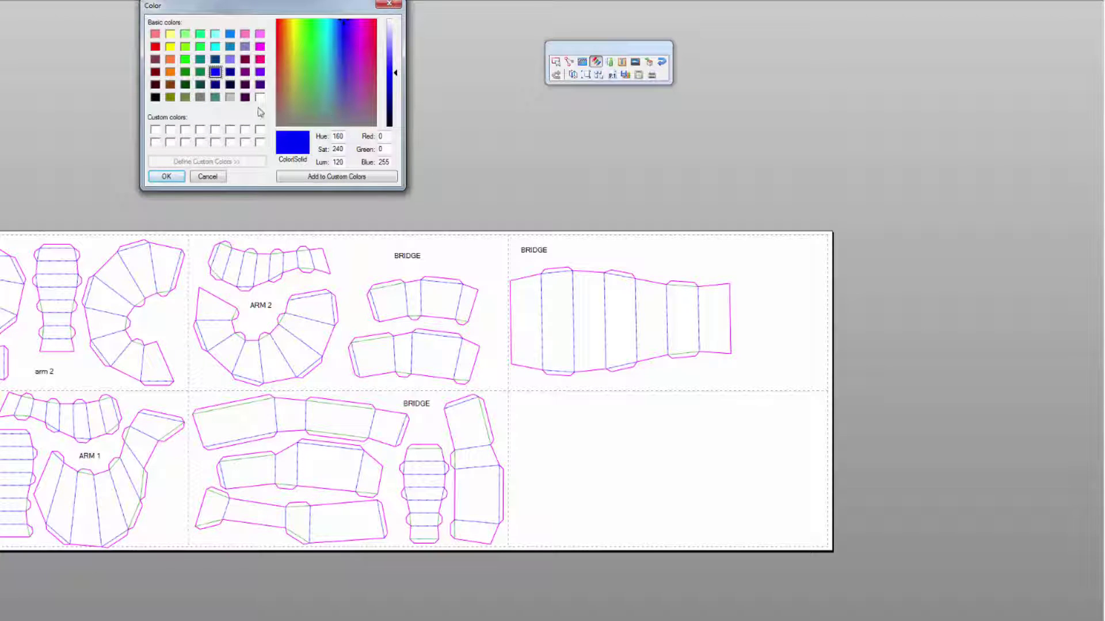
click(155, 47)
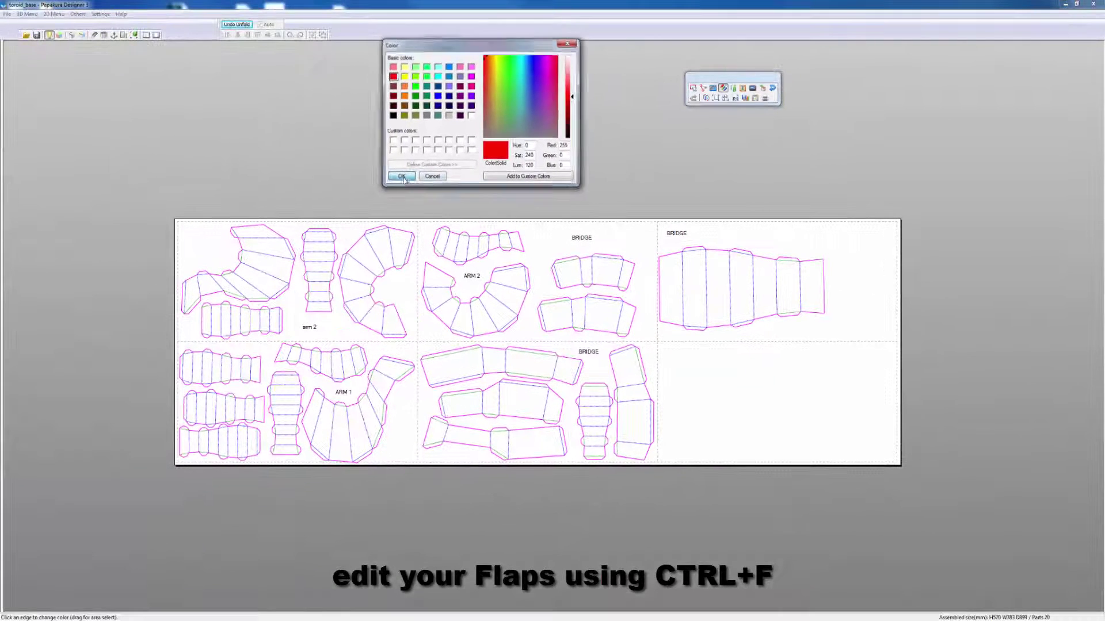
click(402, 176)
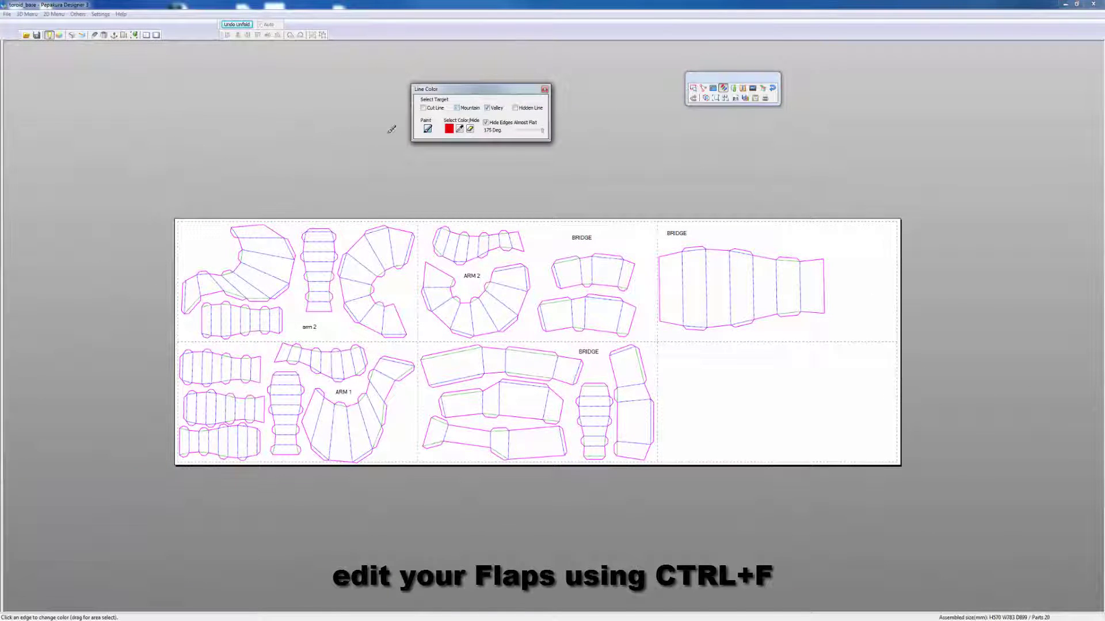
drag(196, 198, 868, 477)
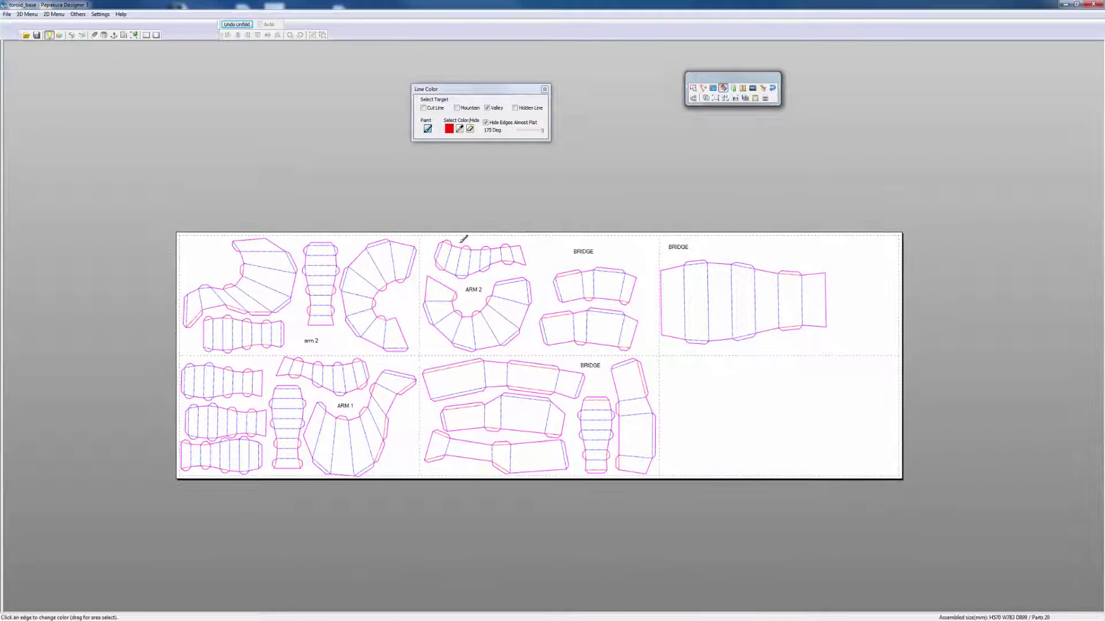
scroll(483, 243, down, 3)
scroll(482, 243, up, 8)
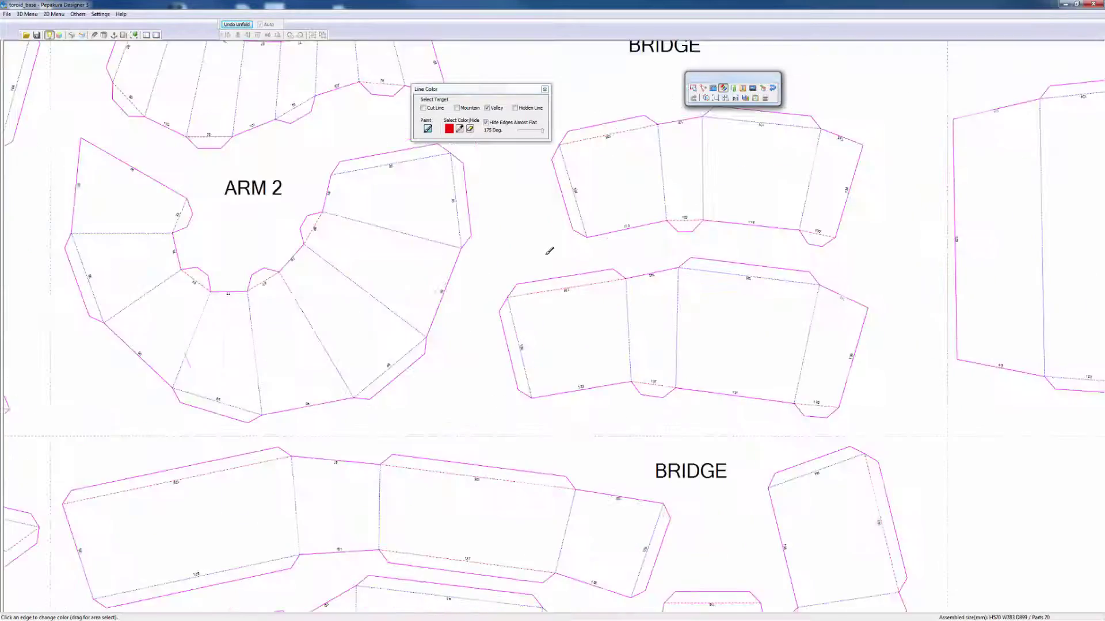
scroll(556, 254, up, 3)
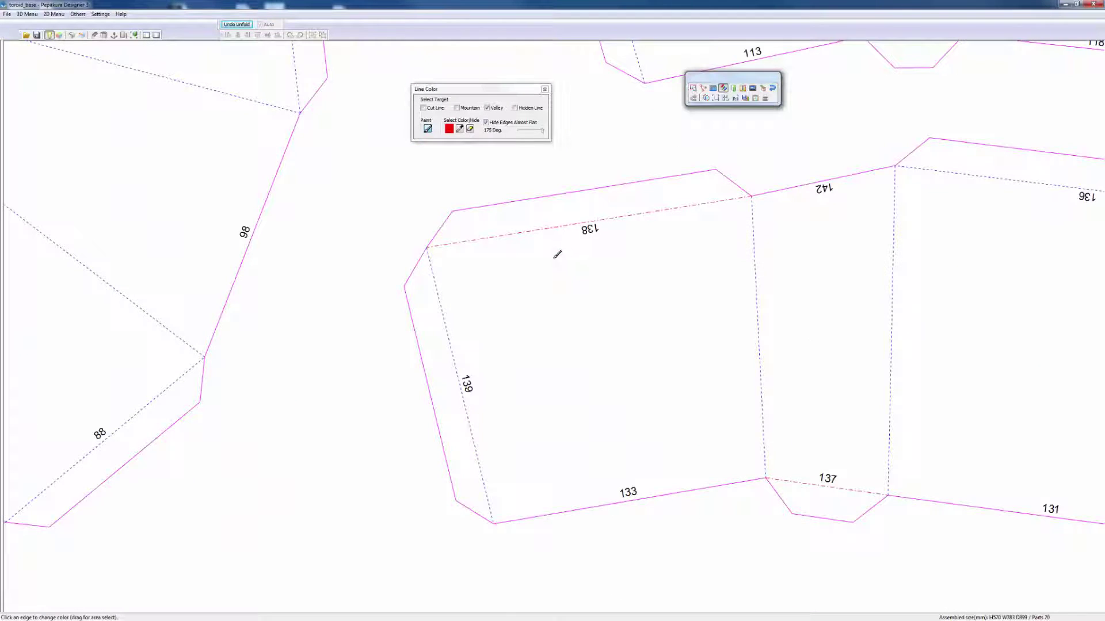
scroll(557, 254, down, 1)
scroll(557, 254, up, 4)
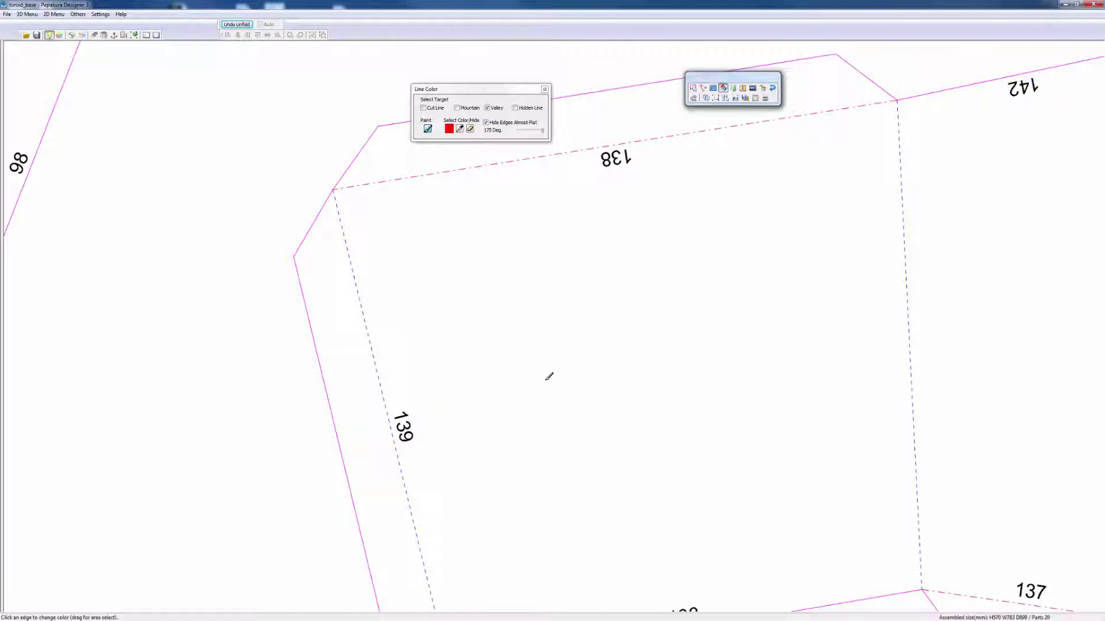
scroll(549, 375, down, 5)
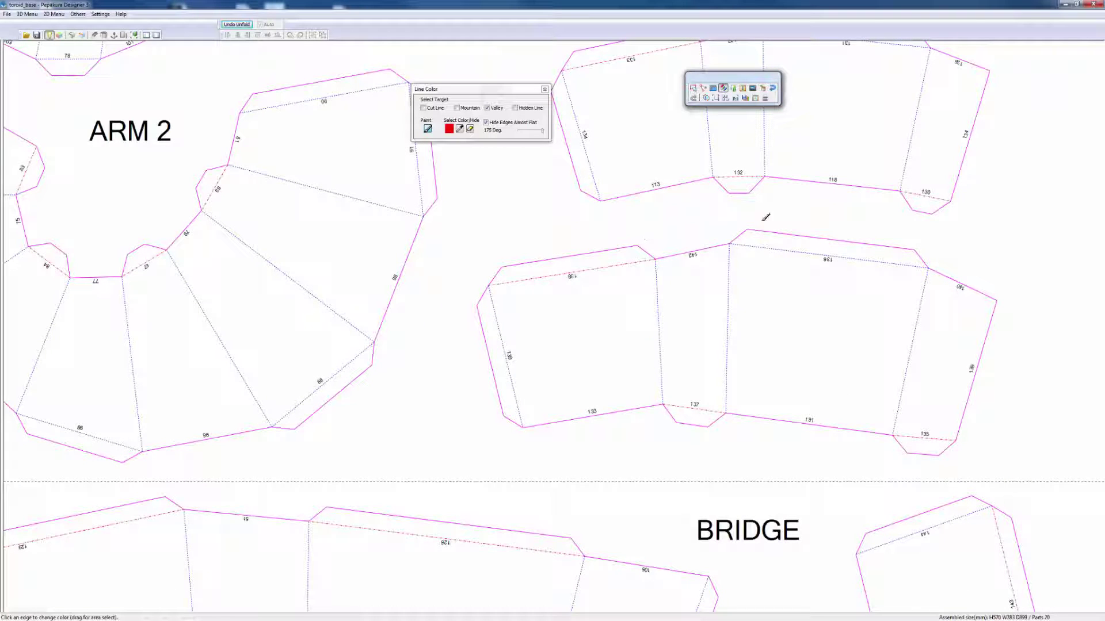
scroll(651, 476, up, 3)
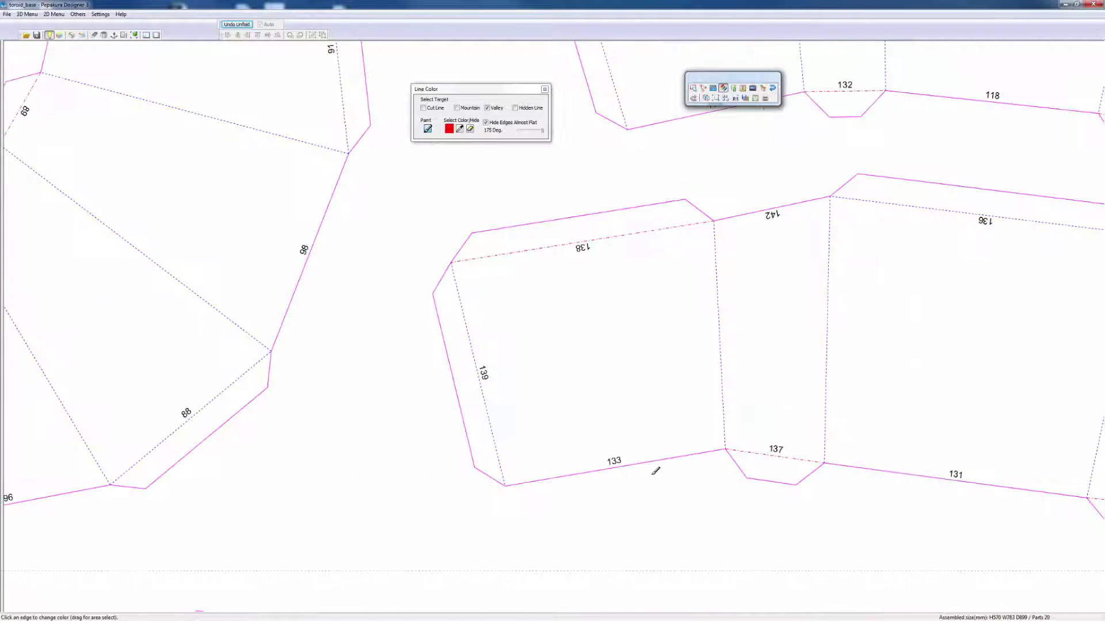
scroll(659, 467, down, 3)
scroll(659, 468, down, 5)
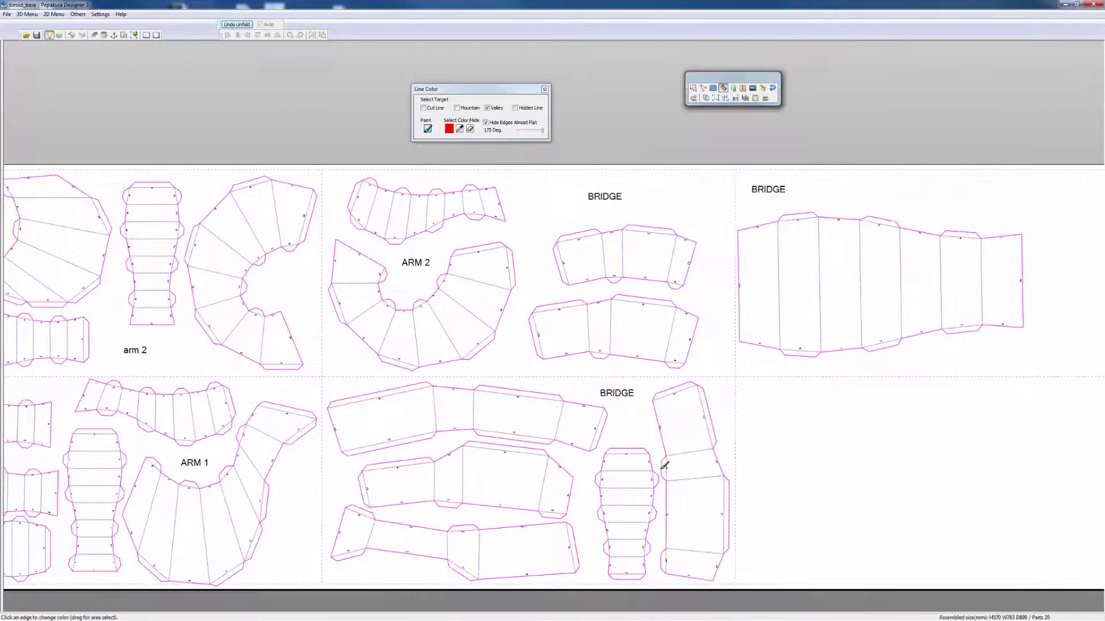
scroll(586, 364, up, 4)
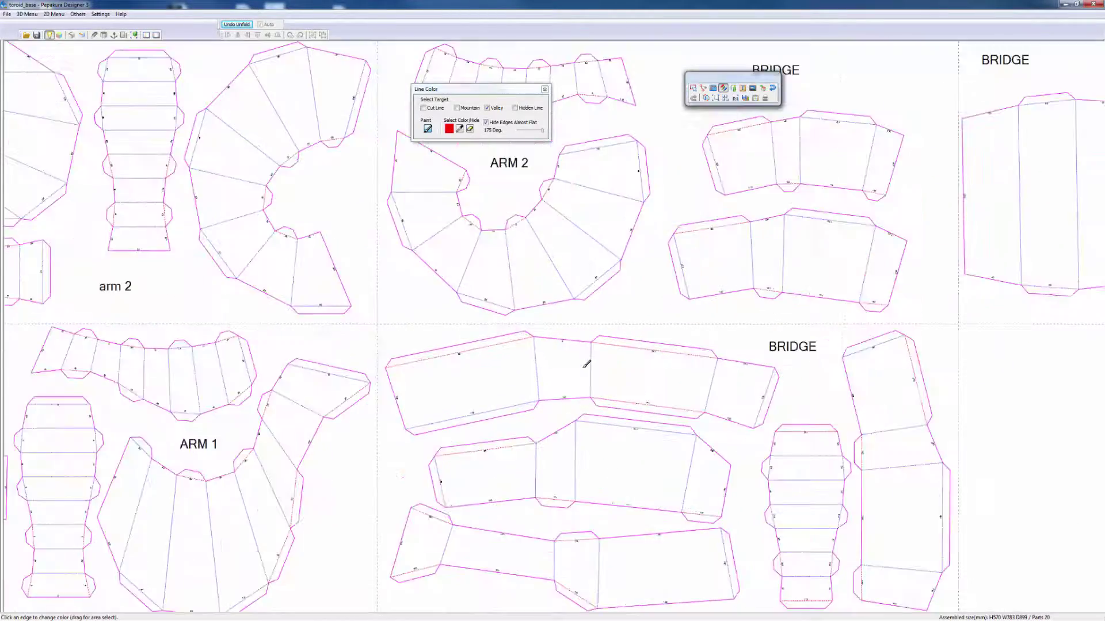
scroll(649, 424, up, 3)
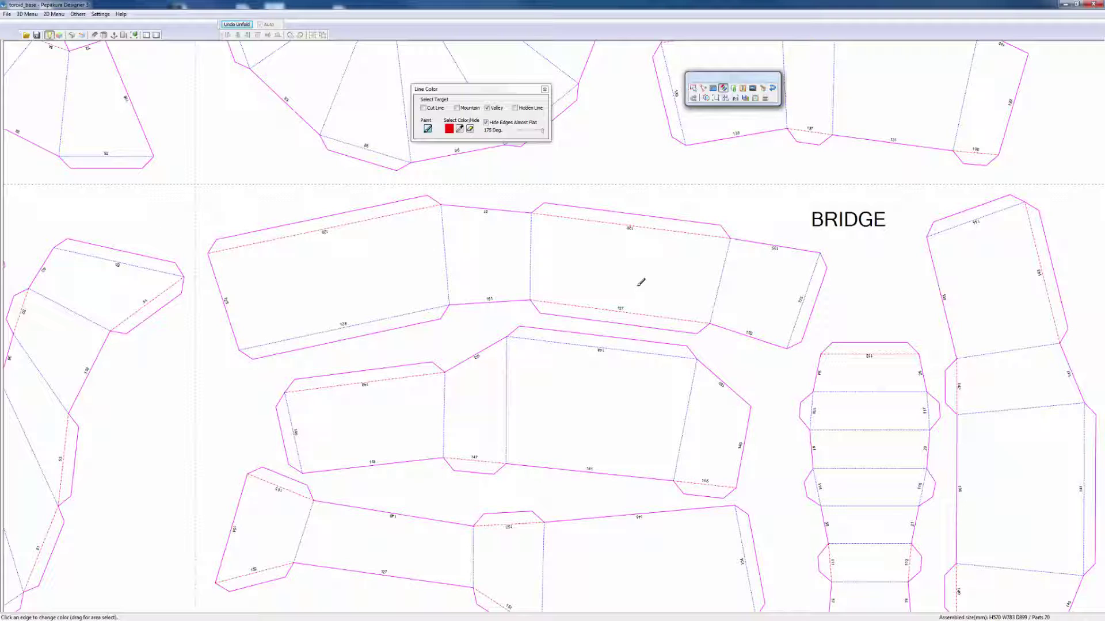
Step: Paint a bridge piece's top edge as a valley fold and turn off almost-flat edge hiding
click(593, 220)
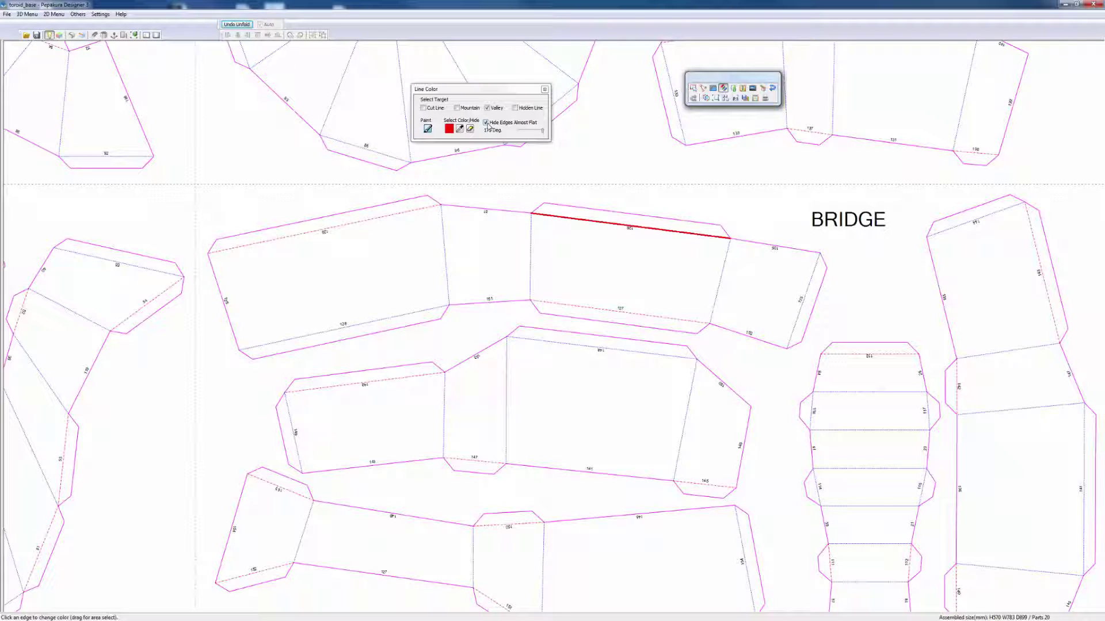
click(486, 122)
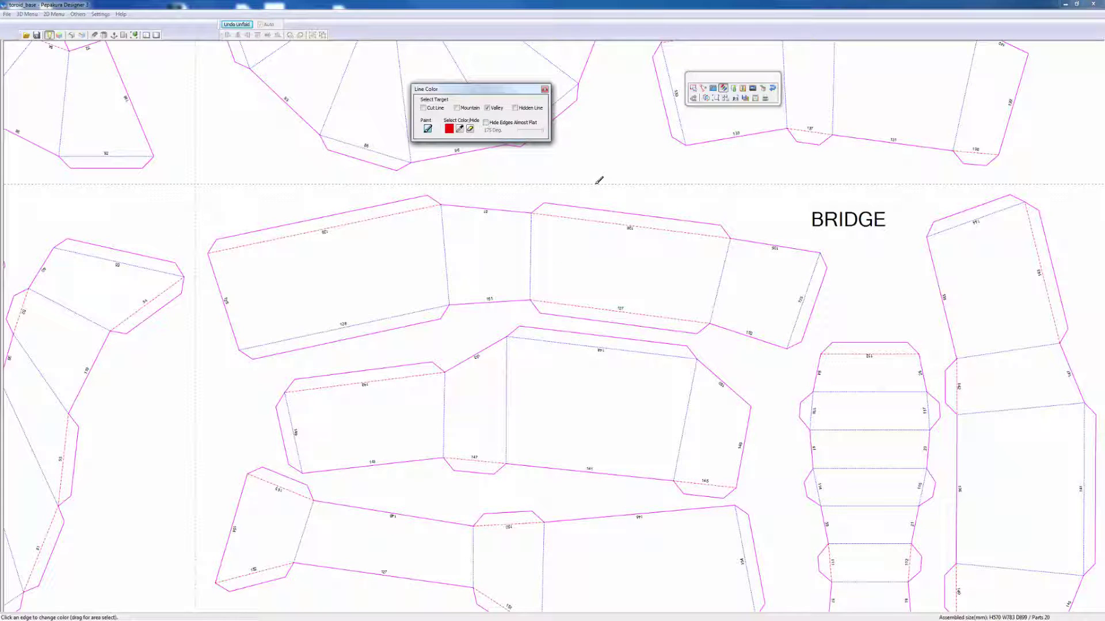
right_drag(615, 182, 636, 181)
scroll(636, 180, up, 2)
scroll(635, 180, down, 3)
scroll(637, 182, down, 4)
Step: Untick Valley, re-enable Hide Edges Almost Flat and drag its angle slider to 180°
click(488, 108)
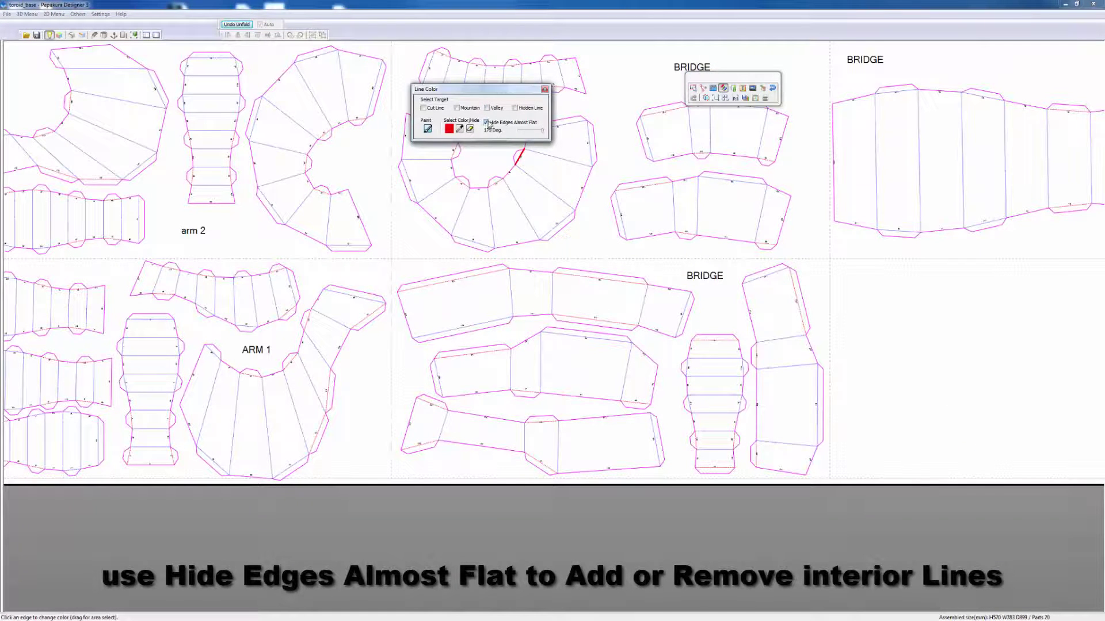
click(486, 123)
mouse_move(542, 134)
mouse_down()
mouse_move(518, 134)
mouse_move(544, 134)
mouse_up()
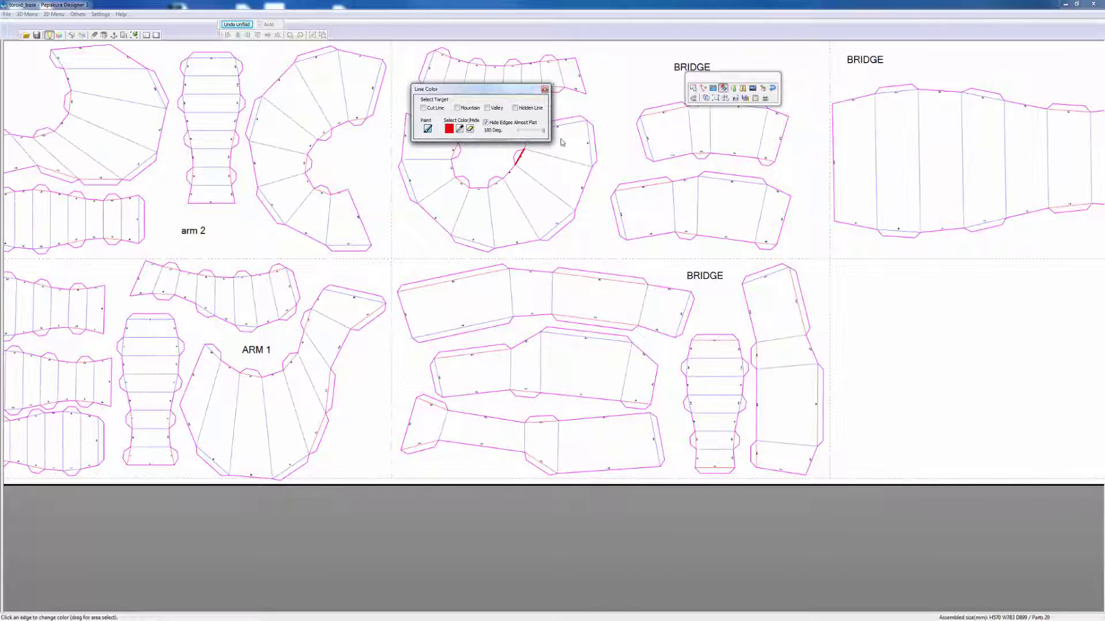
scroll(612, 365, up, 3)
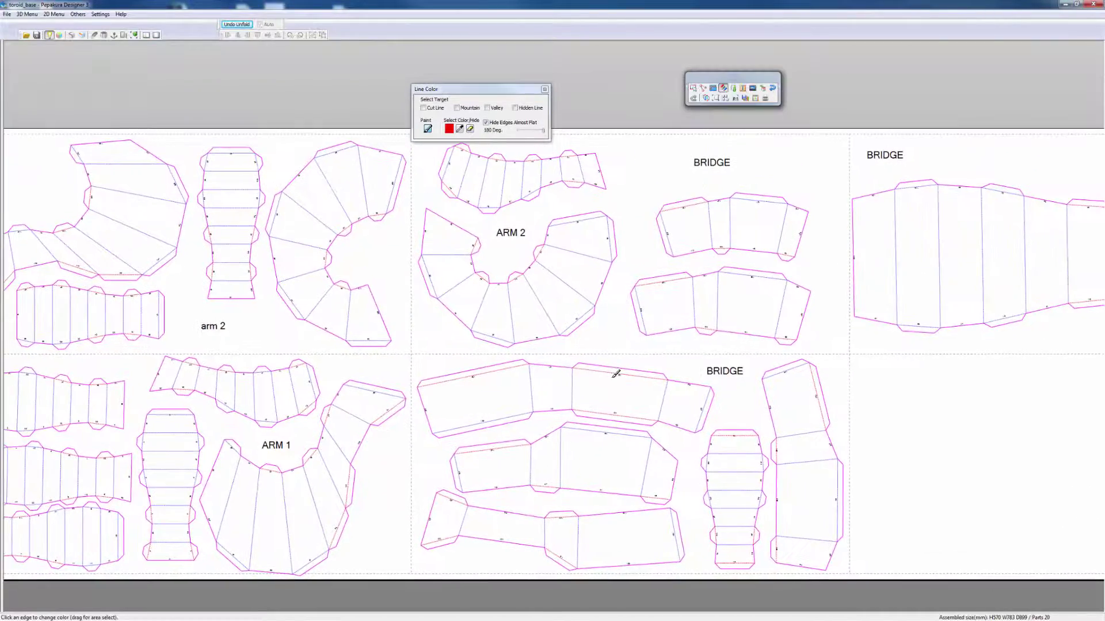
scroll(619, 368, down, 1)
scroll(620, 366, up, 3)
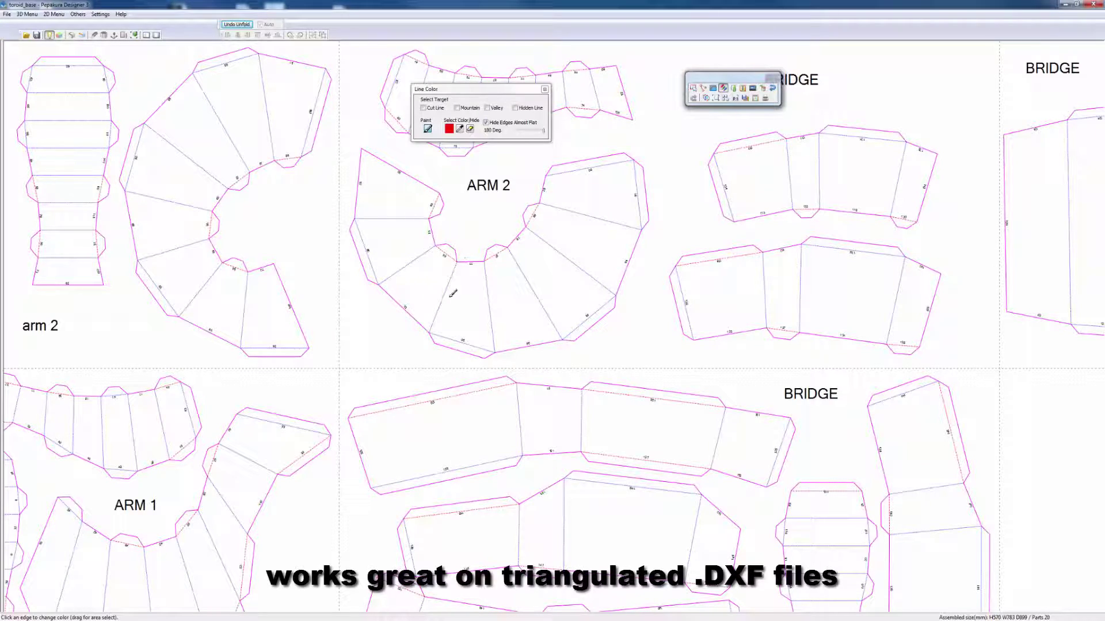
Step: Set the Hide Edges Almost Flat threshold to 168 degrees so the arm fold lines stay visible
drag(543, 130, 534, 130)
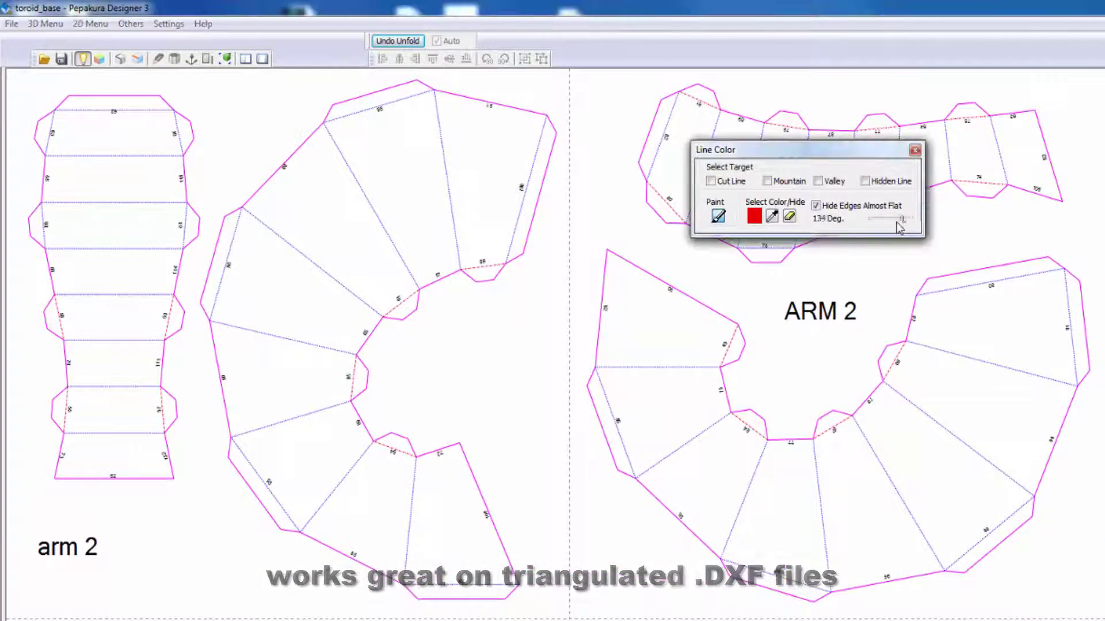
drag(896, 226, 926, 237)
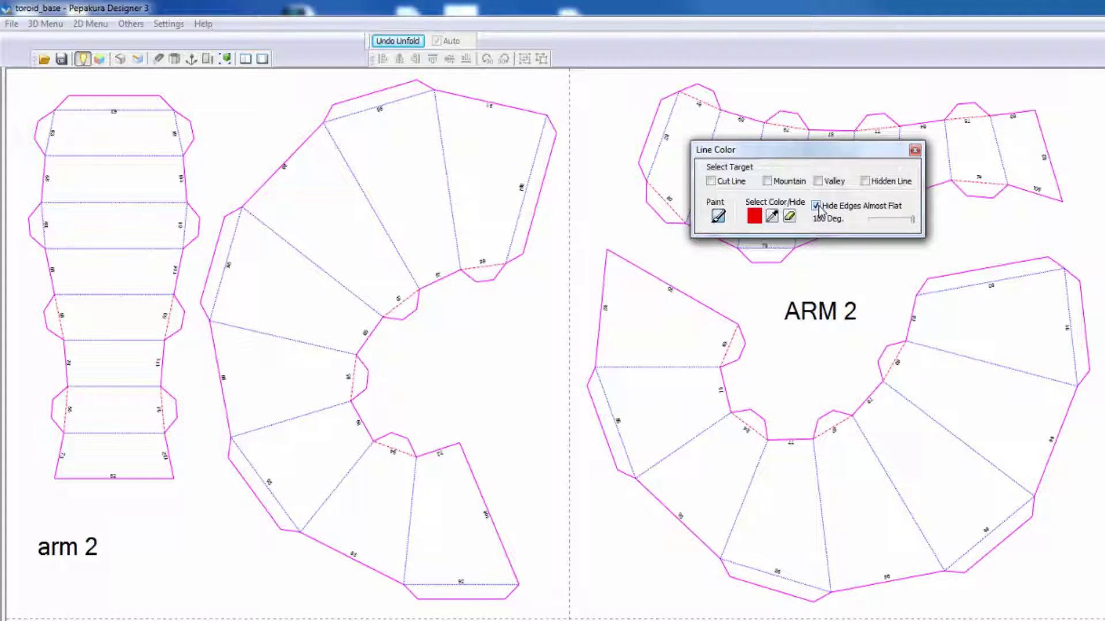
click(817, 207)
click(816, 206)
mouse_move(916, 224)
mouse_down()
mouse_move(843, 234)
mouse_move(938, 250)
mouse_move(882, 250)
mouse_move(858, 237)
mouse_move(917, 236)
mouse_up()
mouse_move(913, 219)
mouse_down()
mouse_move(876, 224)
mouse_move(922, 229)
mouse_up()
Step: Turn on the split 3D/2D view so the 3D model appears beside the pattern
scroll(1078, 572, up, 2)
scroll(1080, 569, down, 5)
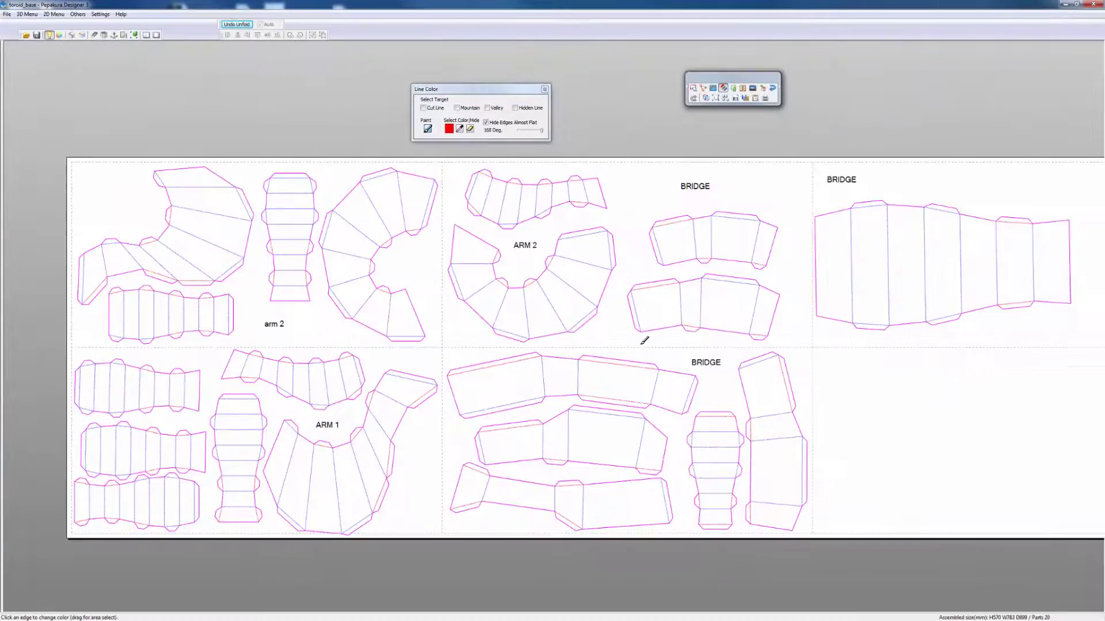
scroll(643, 311, down, 2)
right_drag(636, 313, 576, 295)
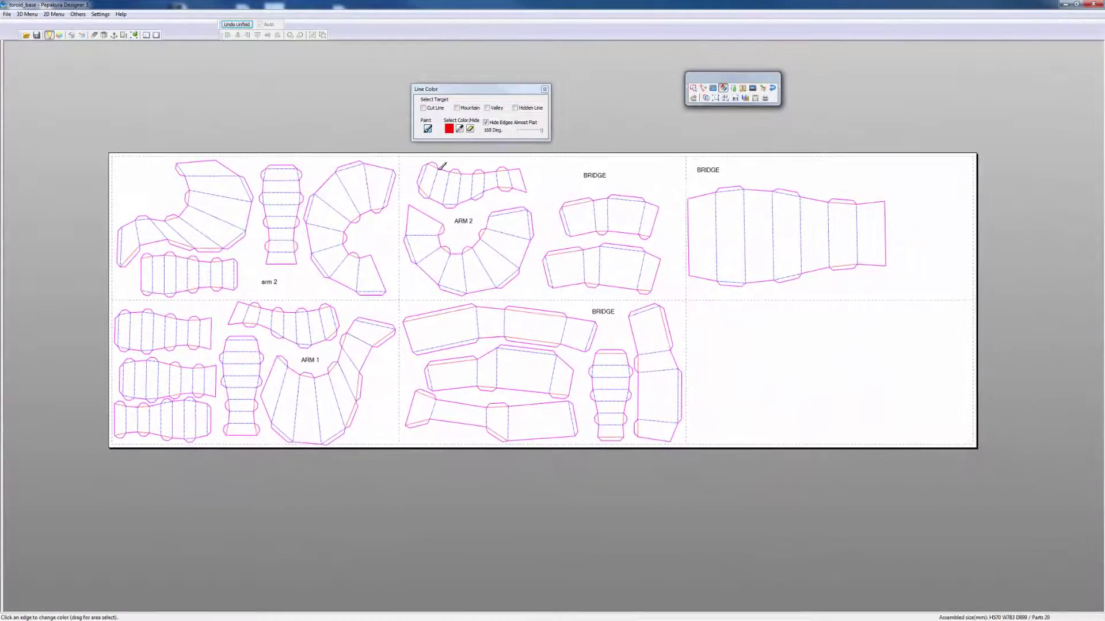
click(146, 35)
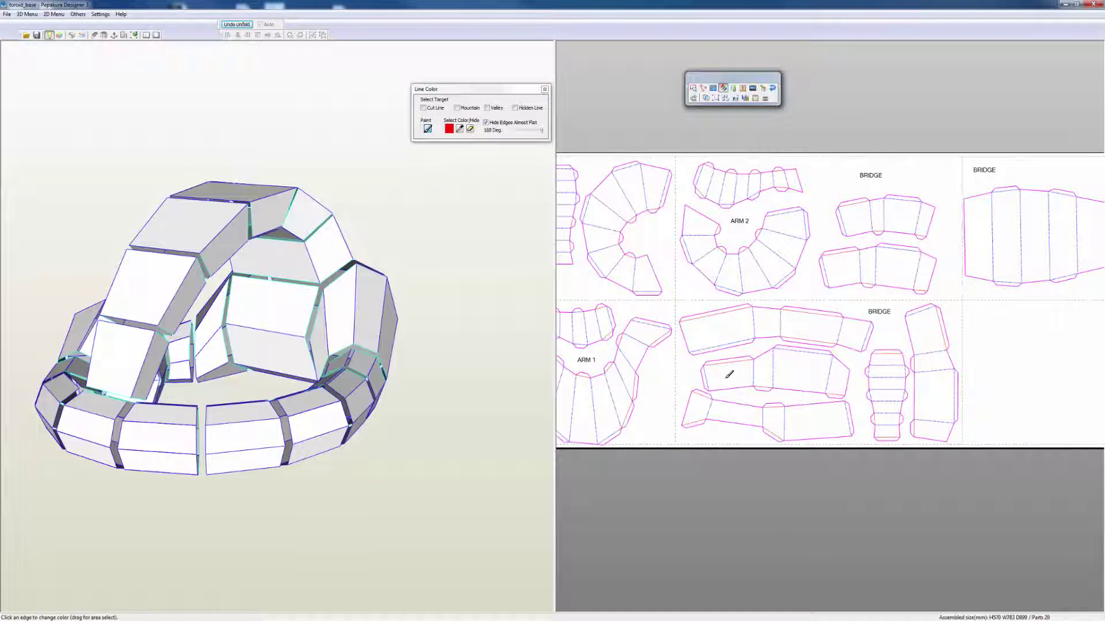
Step: Zoom and pan the six-page ARM 1, ARM 2 and BRIDGE pattern to fit its pane
scroll(739, 371, up, 1)
scroll(742, 371, down, 3)
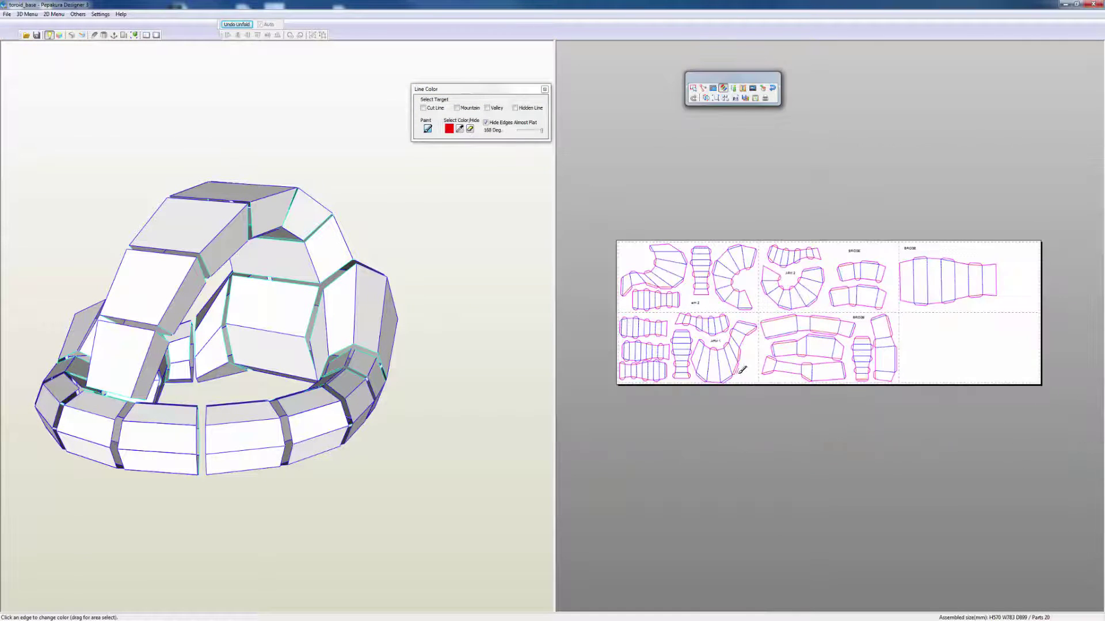
right_drag(752, 385, 744, 352)
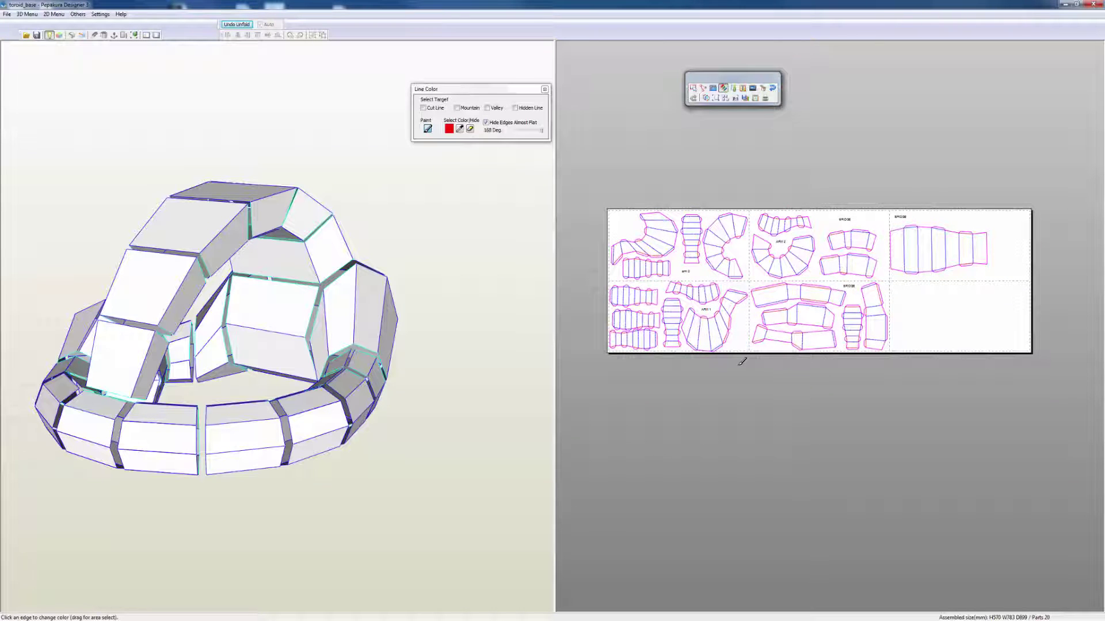
scroll(839, 272, up, 1)
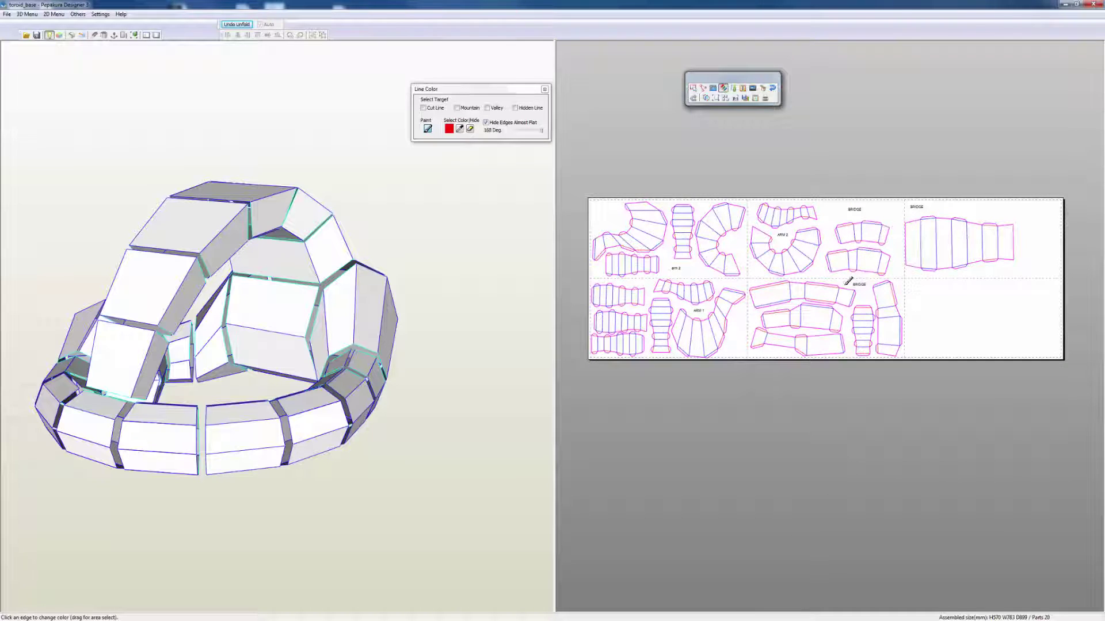
scroll(846, 279, up, 1)
scroll(848, 282, down, 1)
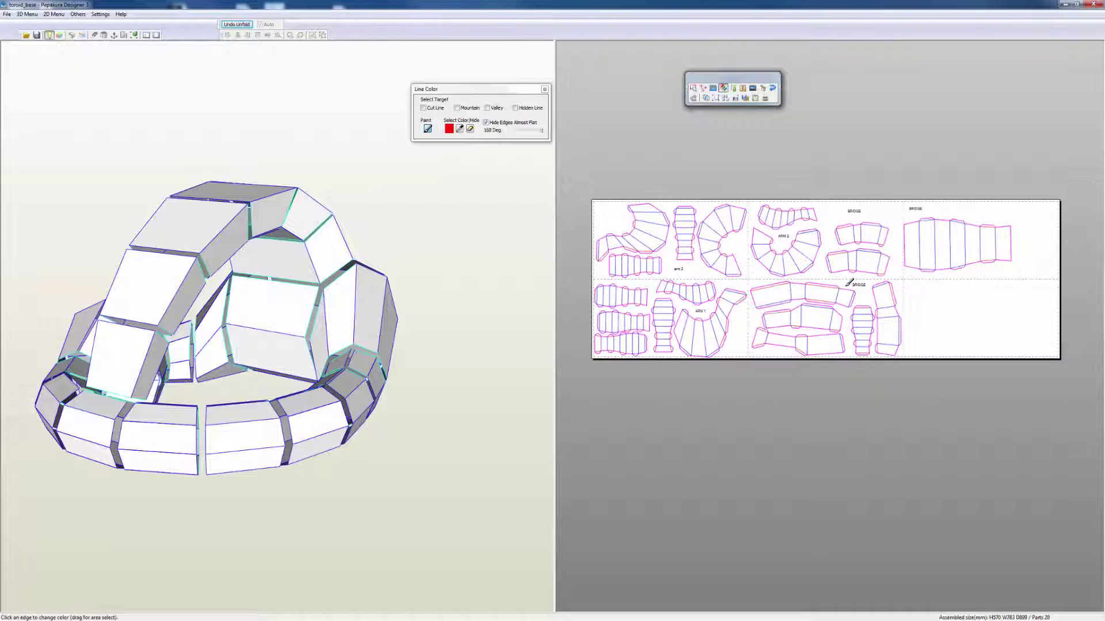
scroll(850, 284, down, 1)
scroll(860, 292, up, 2)
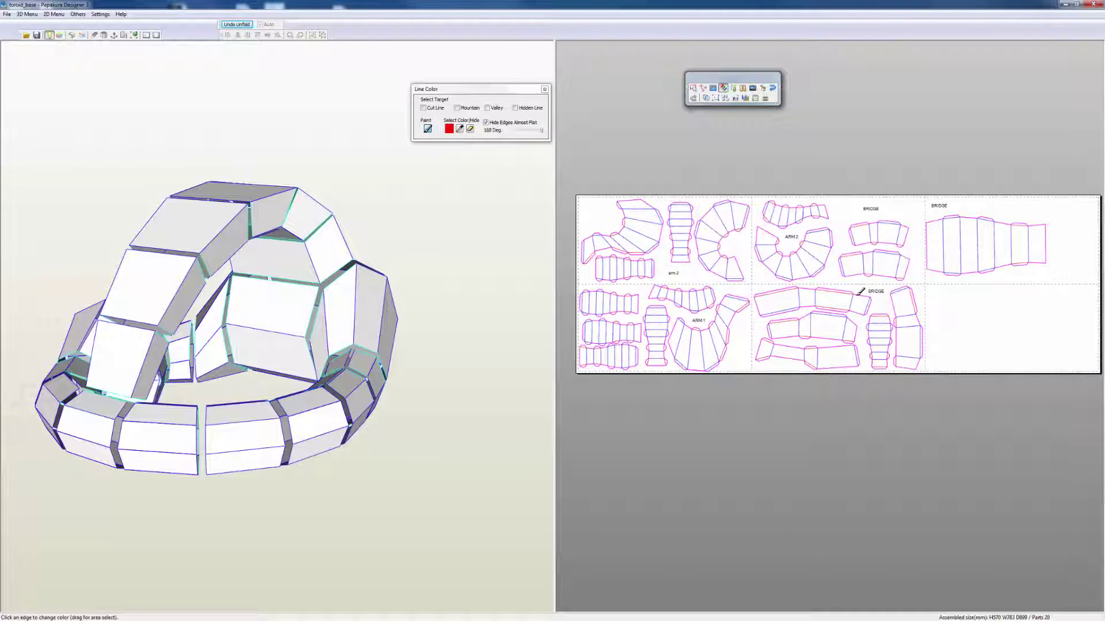
scroll(860, 291, down, 1)
right_drag(861, 292, 855, 292)
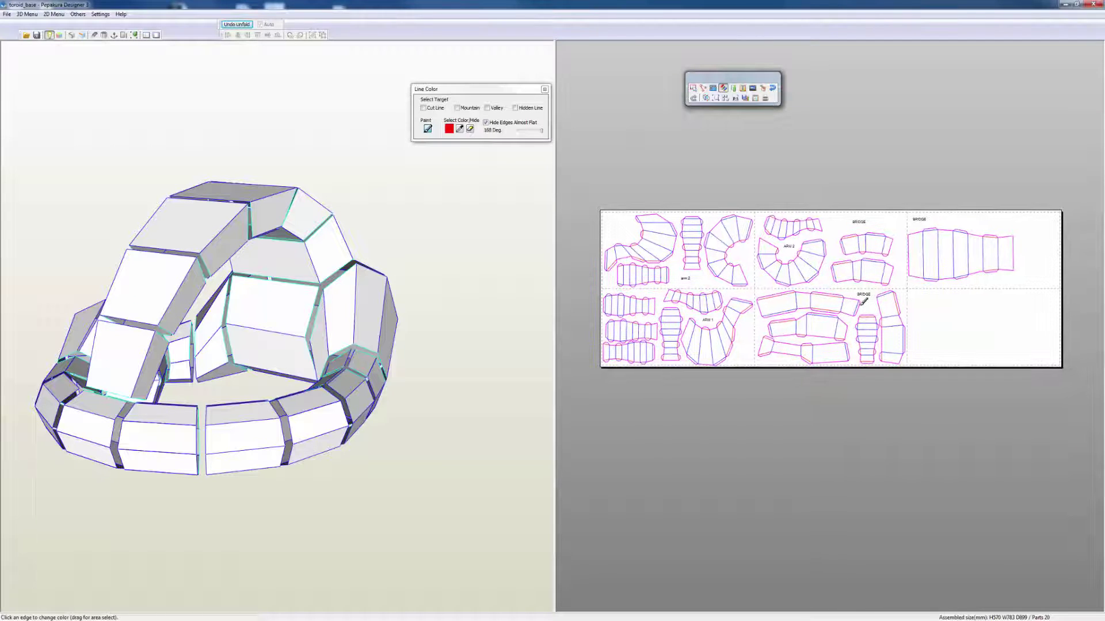